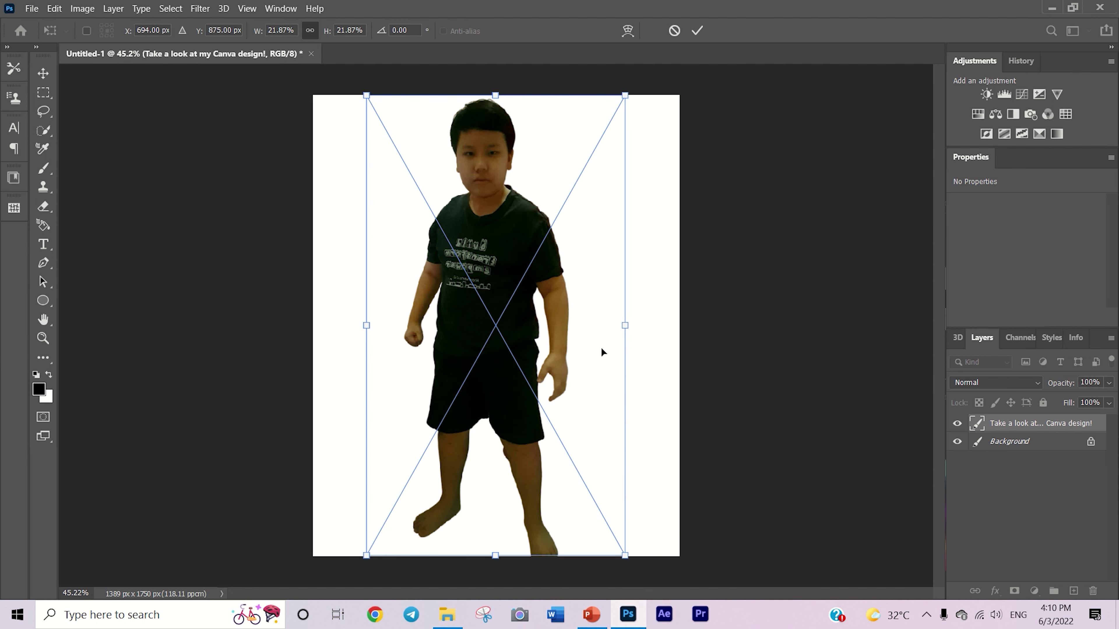
# - Shrink the boy photo slightly from the top and nudge it right to centre it
pyautogui.moveTo(496, 91); pyautogui.dragTo(507, 105)
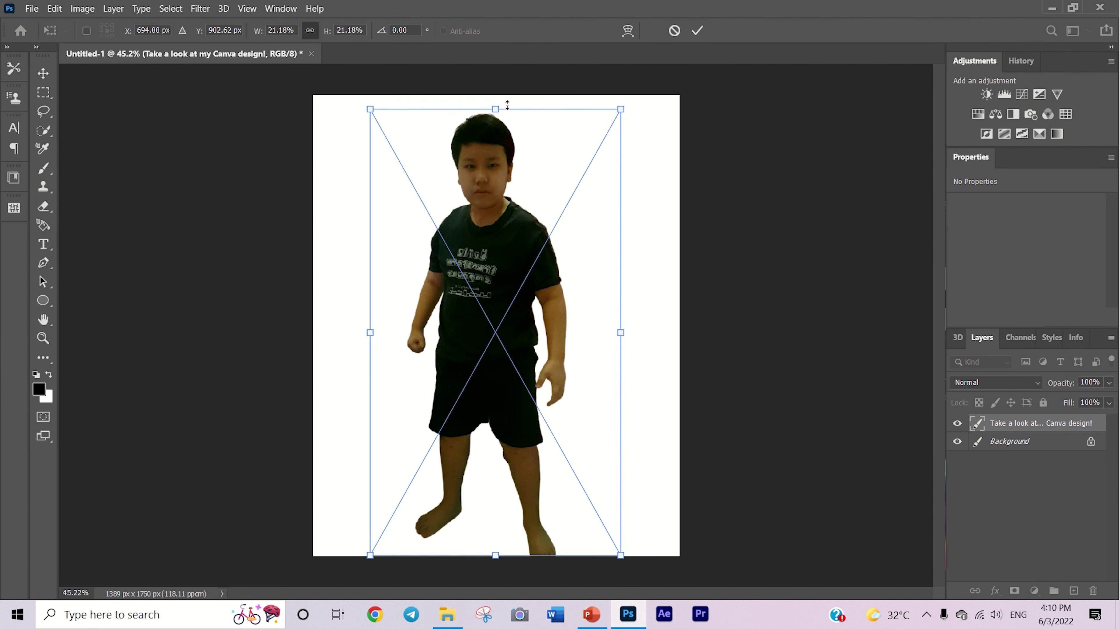
pyautogui.click(696, 30)
pyautogui.moveTo(521, 256)
pyautogui.mouseDown()
pyautogui.moveTo(537, 257)
pyautogui.moveTo(520, 256)
pyautogui.mouseUp()
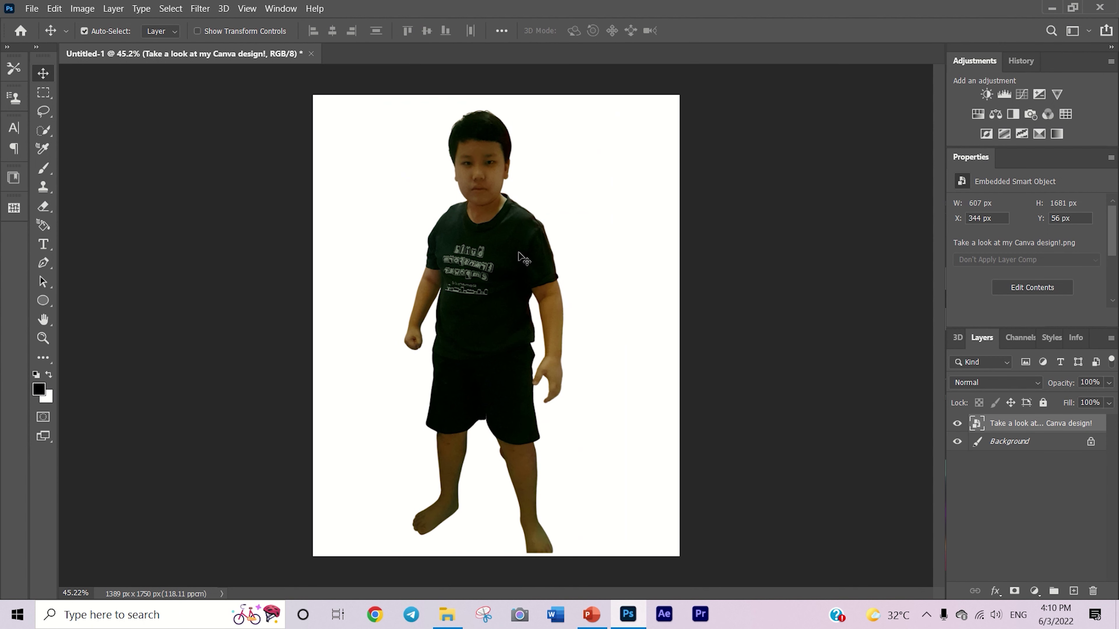
pyautogui.hotkey('ctrl', 't')
pyautogui.click(697, 30)
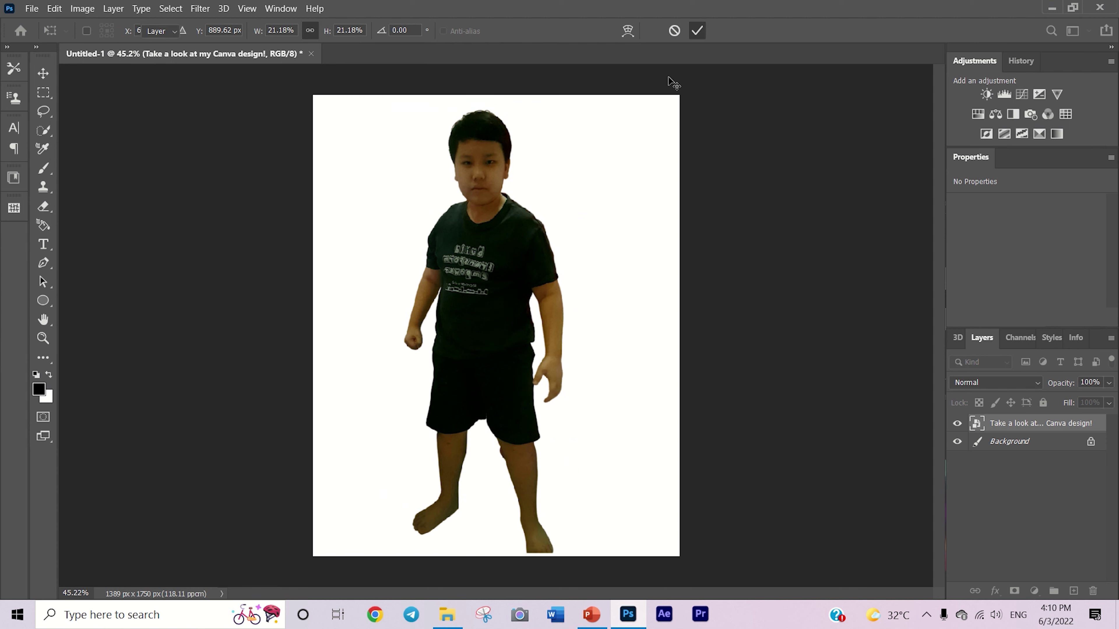
pyautogui.press('z')
pyautogui.click(518, 268)
# - Commit the placed skull image and quick-select the skull without its checkered backdrop
pyautogui.moveTo(518, 268)
pyautogui.mouseDown()
pyautogui.moveTo(503, 250)
pyautogui.moveTo(526, 228)
pyautogui.mouseUp()
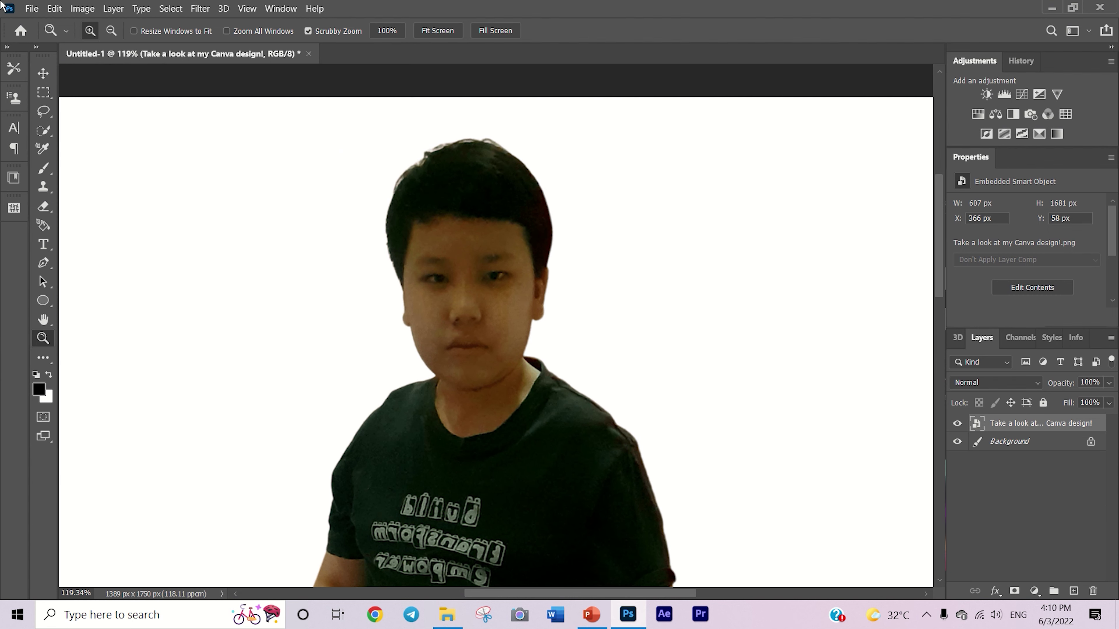
pyautogui.press('v')
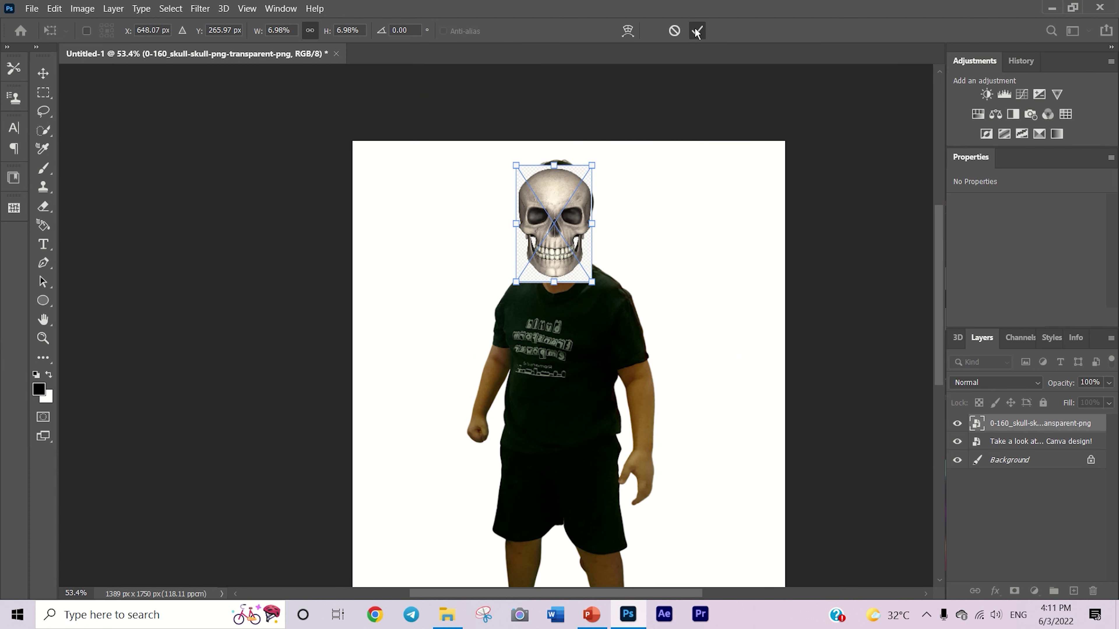
pyautogui.click(697, 30)
pyautogui.press('z')
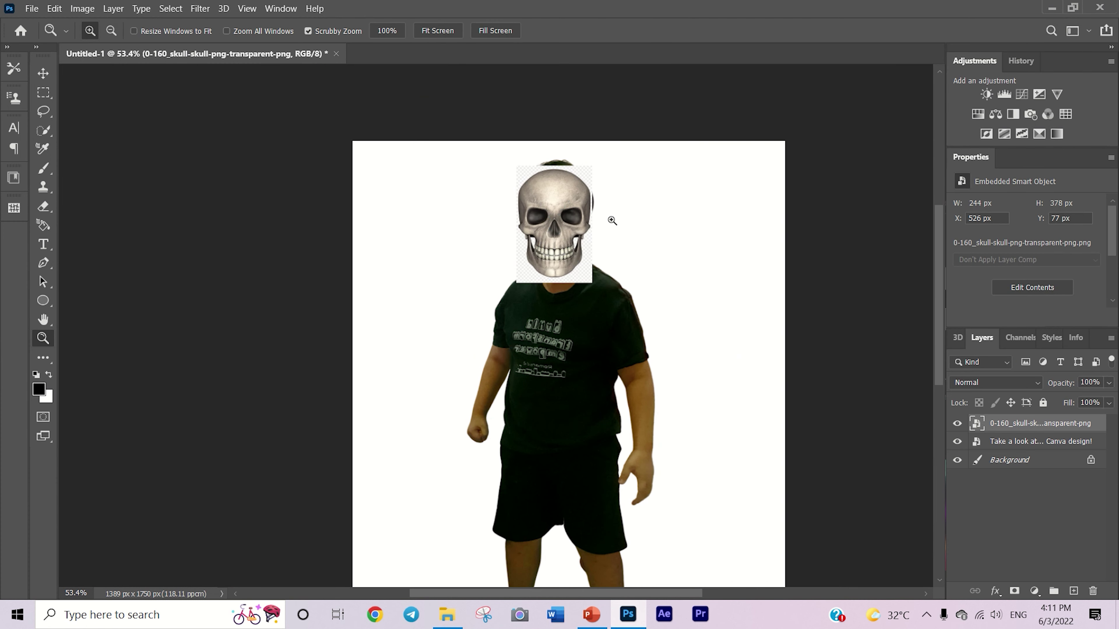
pyautogui.moveTo(617, 220); pyautogui.dragTo(652, 223)
pyautogui.press('w')
pyautogui.hotkey('shift', 'w')
pyautogui.moveTo(477, 196); pyautogui.dragTo(496, 263)
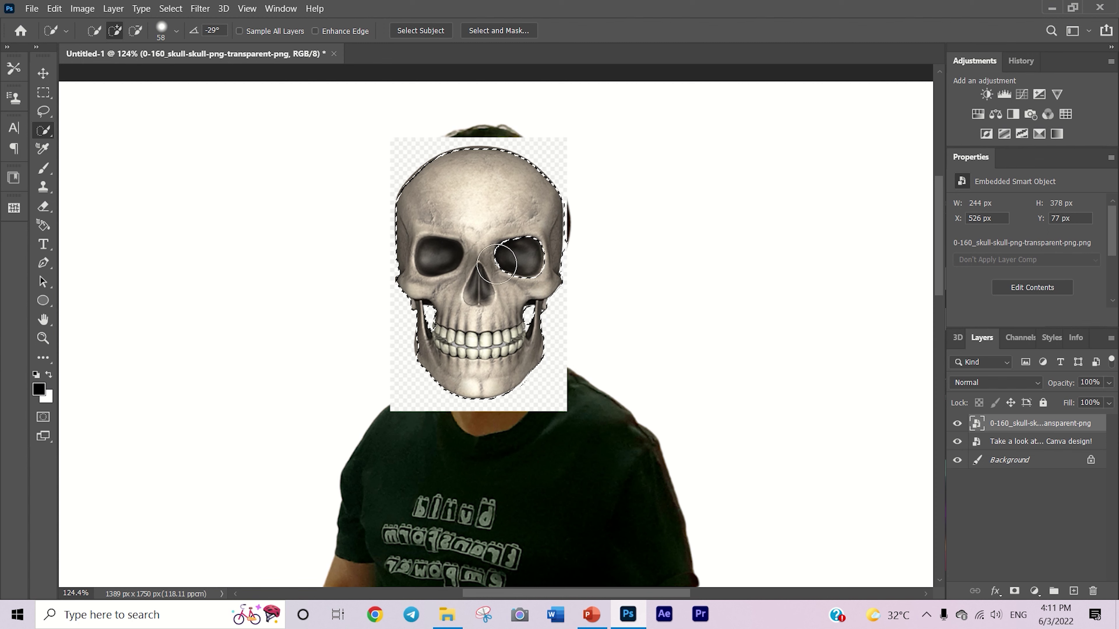
# - Touch up the skull mask around the jaw and eye sockets with a small brush
pyautogui.press('[')
pyautogui.press('[')
pyautogui.press('[')
pyautogui.scroll(-5, 439, 368)
pyautogui.scroll(3, 353, 353)
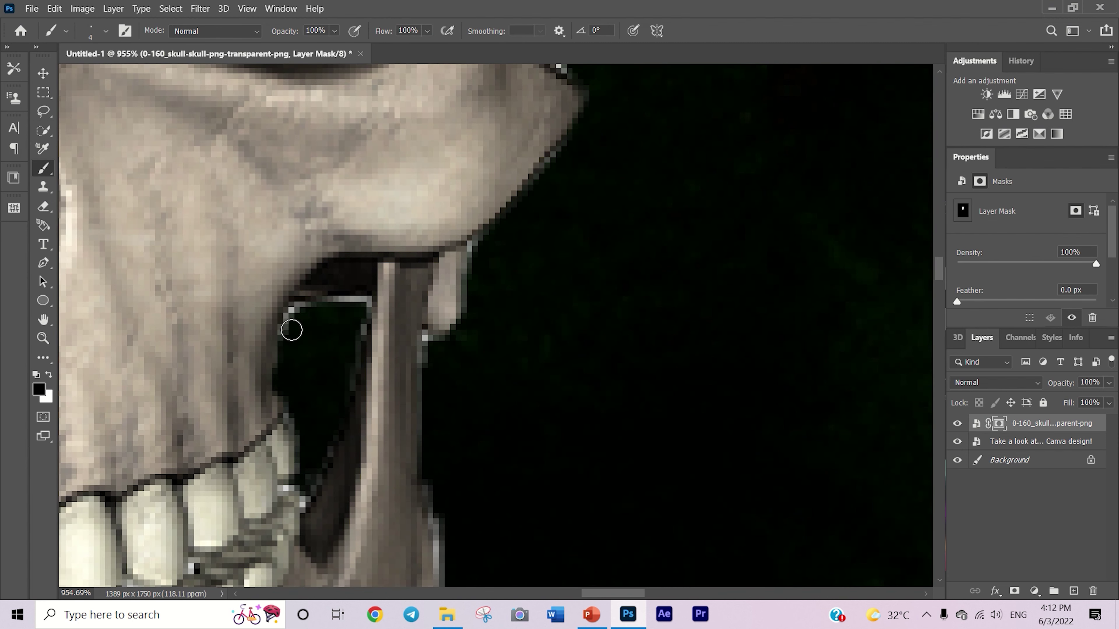
pyautogui.scroll(-5, 308, 375)
pyautogui.scroll(-3, 264, 441)
pyautogui.press(']')
pyautogui.press(']')
pyautogui.press(']')
pyautogui.scroll(5, 233, 264)
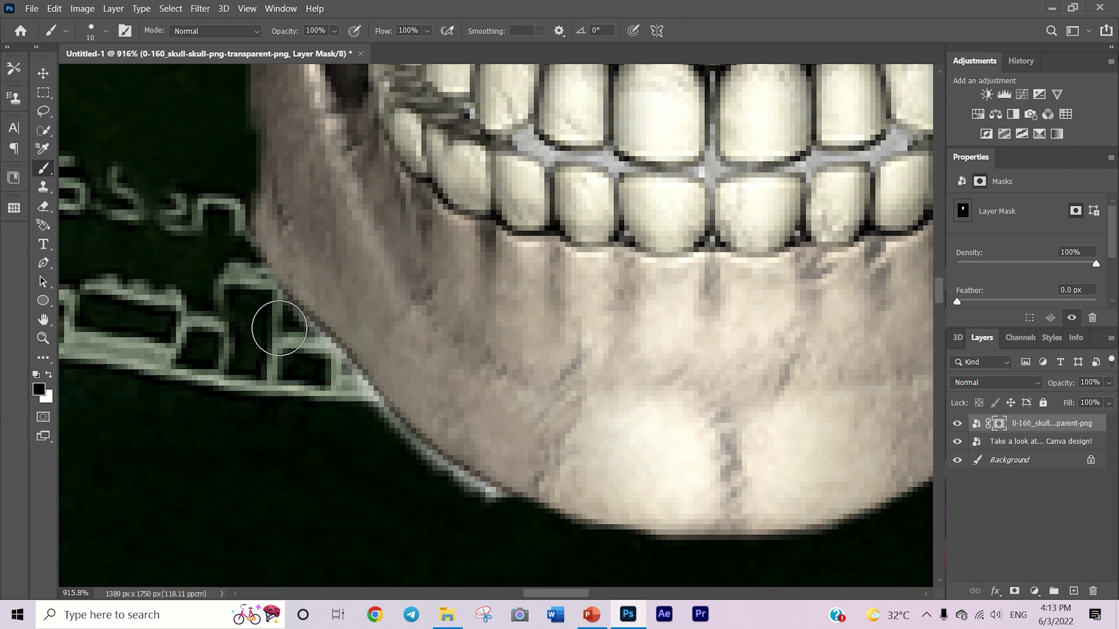
pyautogui.scroll(5, 233, 264)
pyautogui.scroll(3, 264, 264)
pyautogui.scroll(3, 308, 269)
pyautogui.scroll(3, 324, 271)
pyautogui.press('[')
pyautogui.press('[')
pyautogui.press('[')
pyautogui.hotkey('ctrl', '0')
pyautogui.press('v')
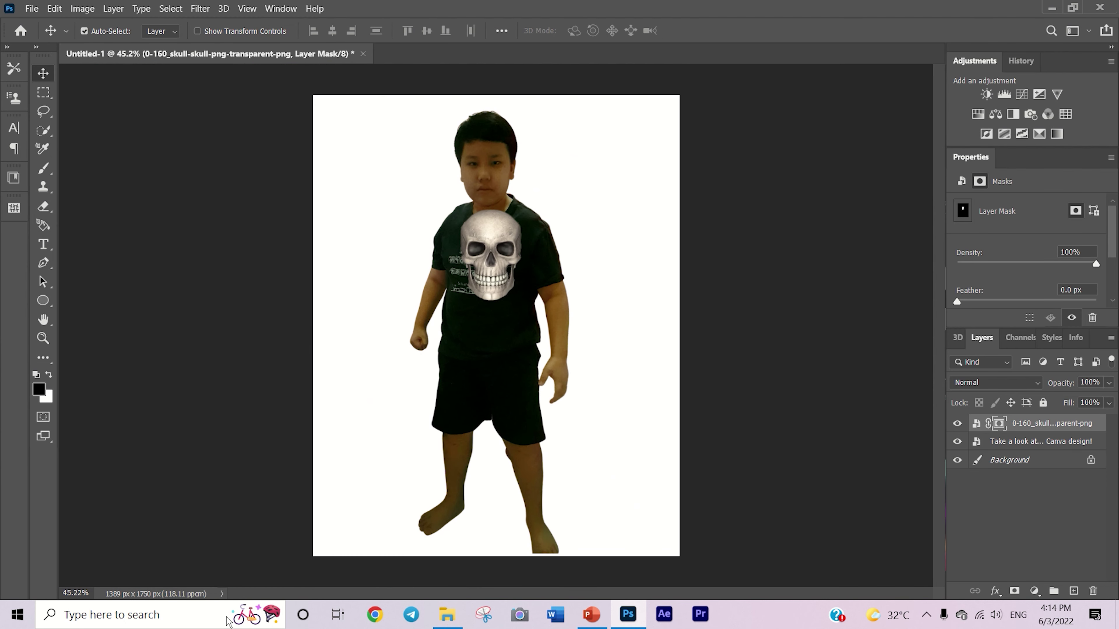
# - Convert the skull layer to a smart object, move it onto the face, and lower its opacity
pyautogui.rightClick(1093, 421)
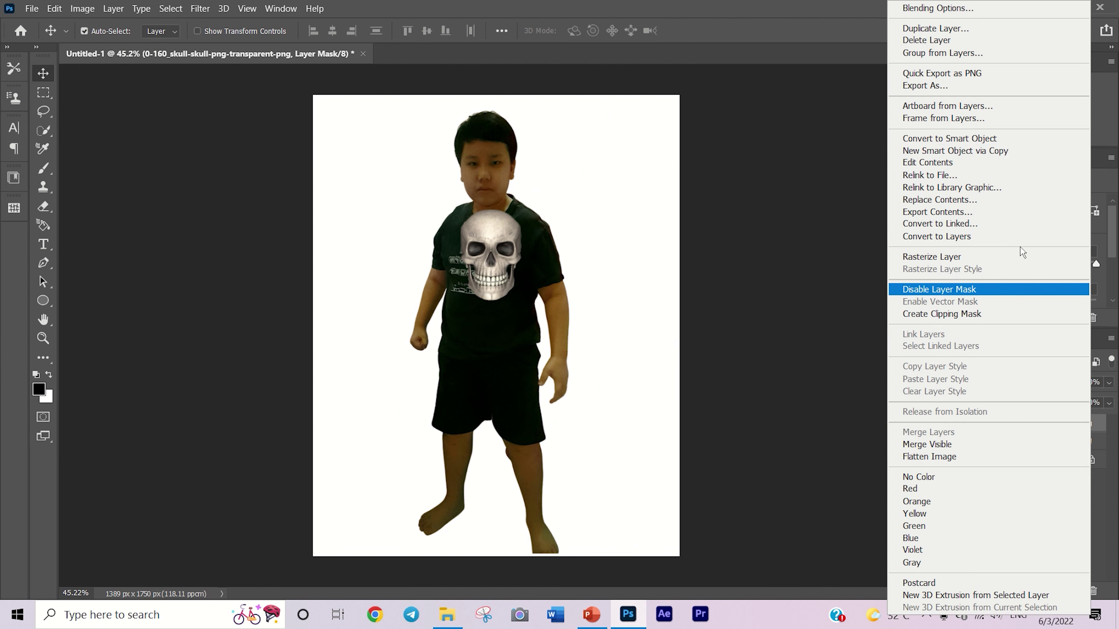
pyautogui.click(987, 138)
pyautogui.press('z')
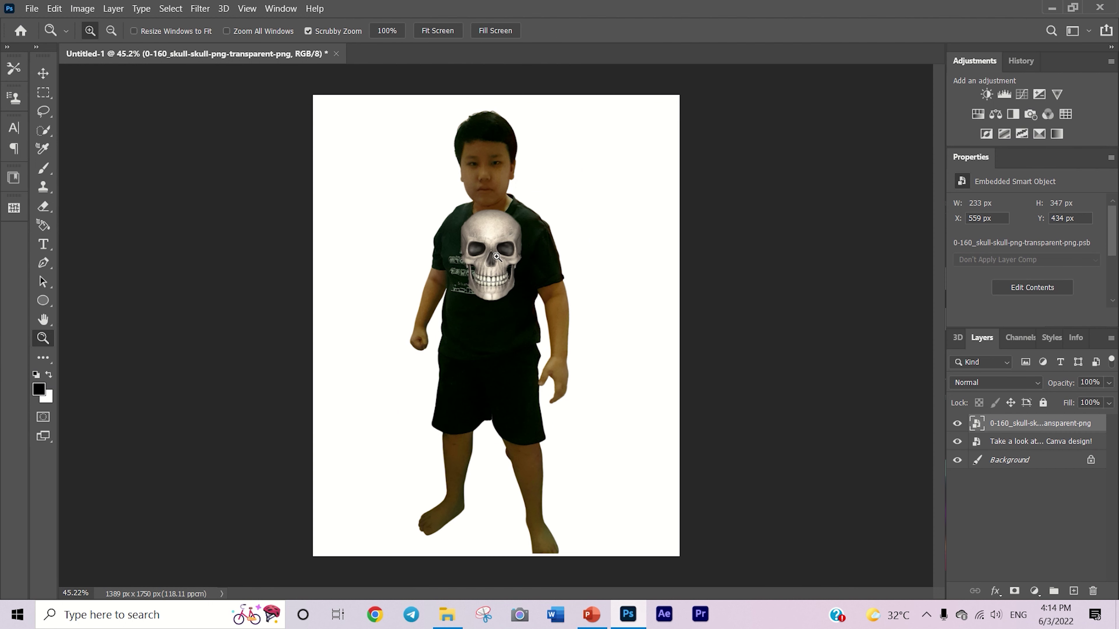
pyautogui.moveTo(478, 259); pyautogui.dragTo(551, 259)
pyautogui.click(43, 73)
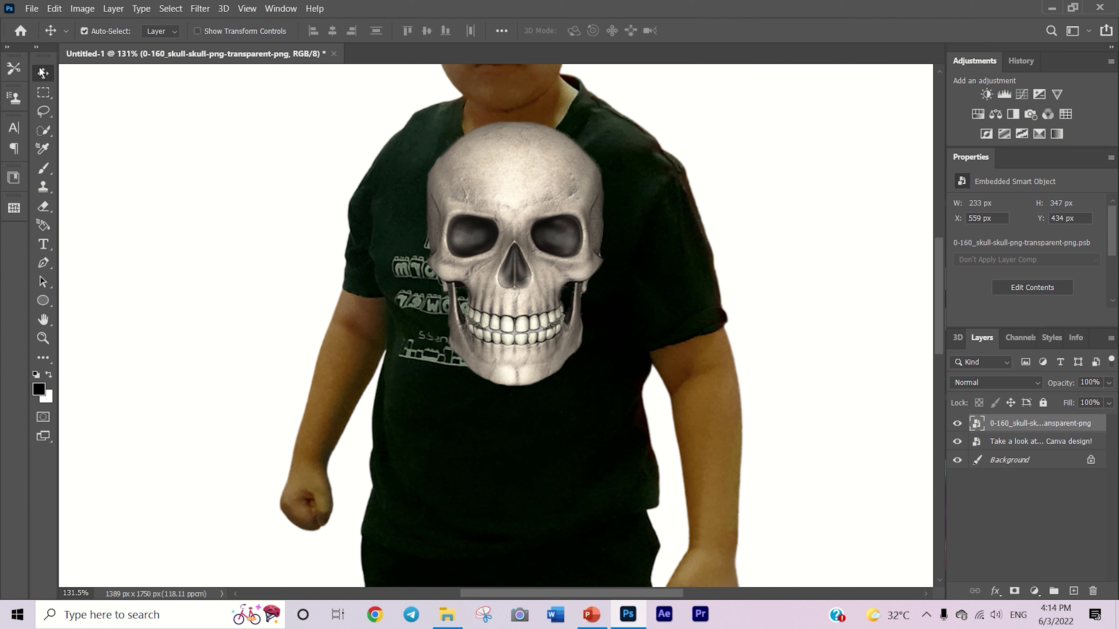
pyautogui.scroll(3, 514, 380)
pyautogui.scroll(3, 514, 380)
pyautogui.moveTo(514, 380)
pyautogui.mouseDown()
pyautogui.moveTo(515, 246)
pyautogui.moveTo(470, 191)
pyautogui.mouseUp()
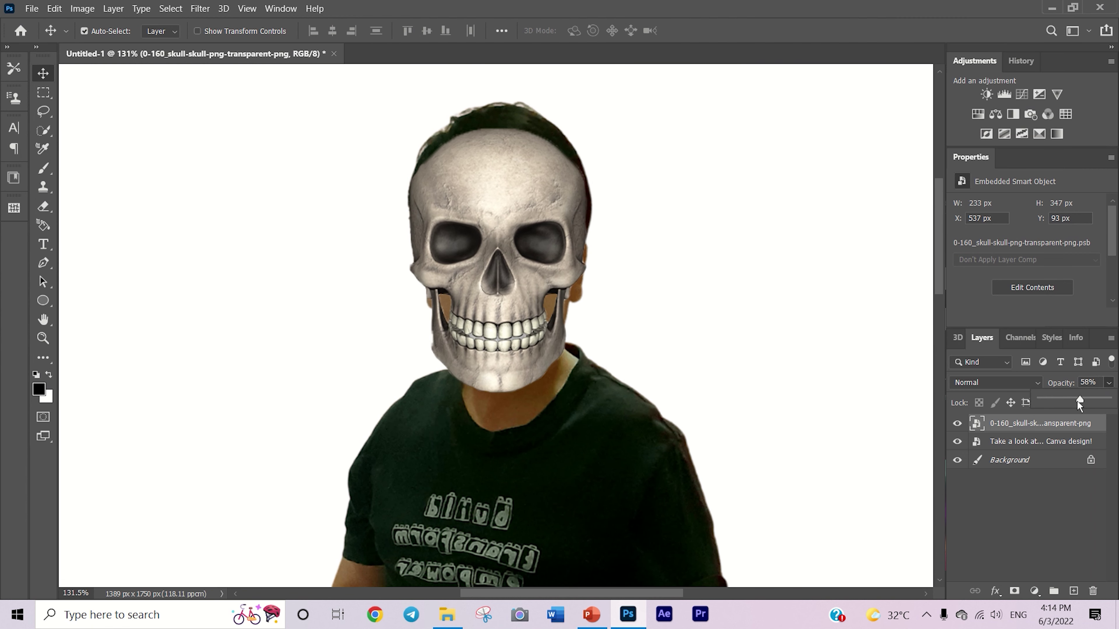
pyautogui.moveTo(1078, 402); pyautogui.dragTo(1066, 402)
pyautogui.click(1013, 534)
pyautogui.moveTo(508, 242); pyautogui.dragTo(509, 252)
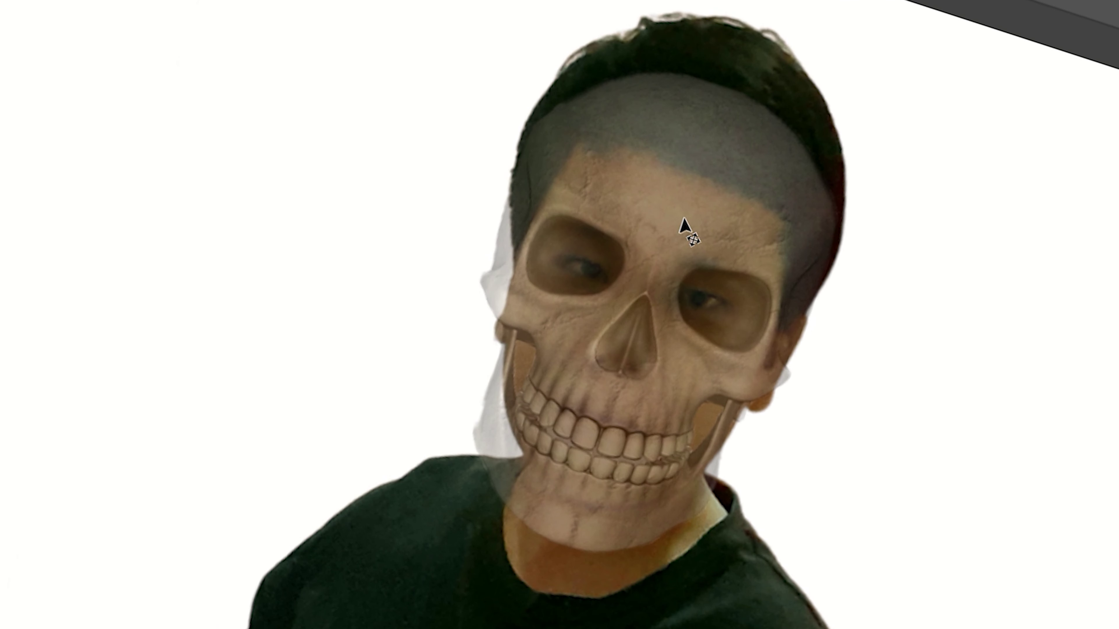
# - Scale the skull down and rotate it nearly level over the boy's head, then adjust its opacity
pyautogui.hotkey('ctrl', 't')
pyautogui.moveTo(492, 143); pyautogui.dragTo(501, 178)
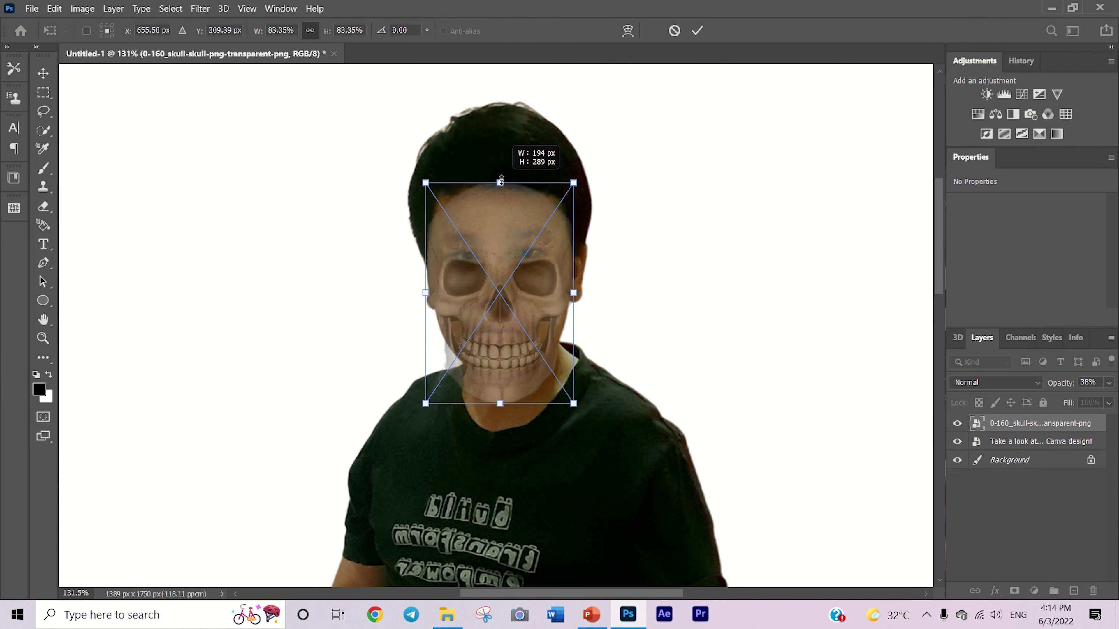
pyautogui.moveTo(483, 284); pyautogui.dragTo(484, 258)
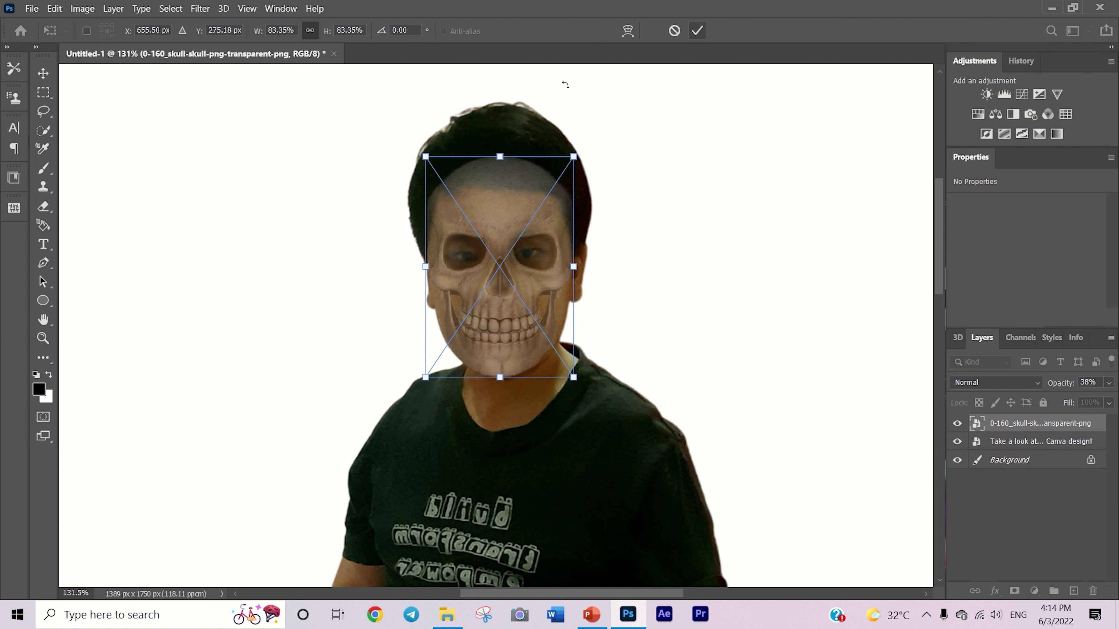
pyautogui.moveTo(478, 153); pyautogui.dragTo(506, 157)
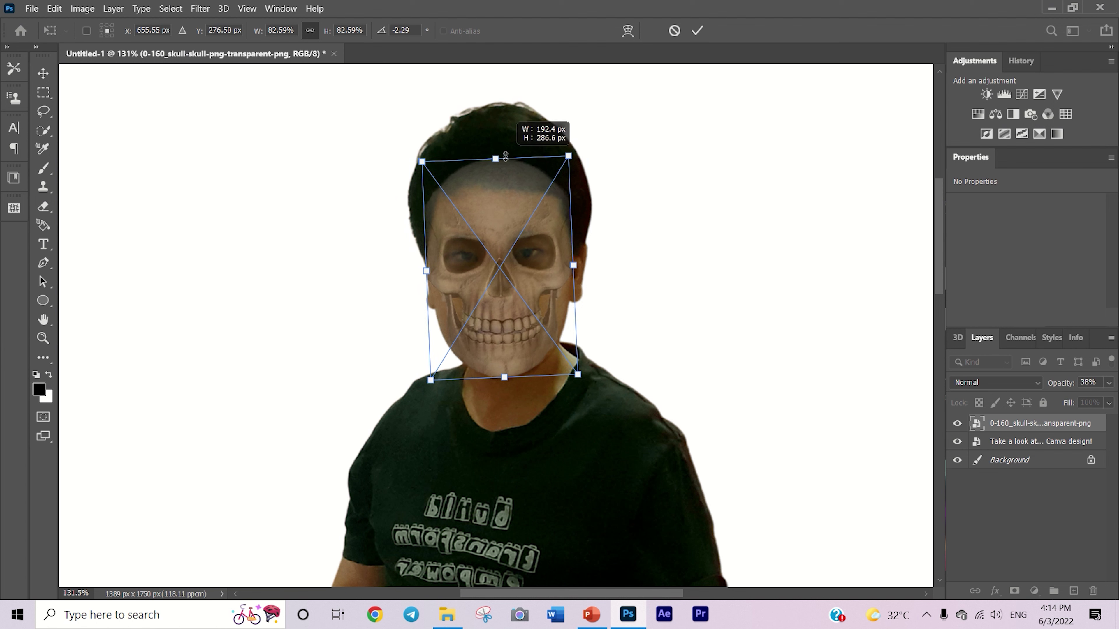
pyautogui.moveTo(641, 146); pyautogui.dragTo(634, 168)
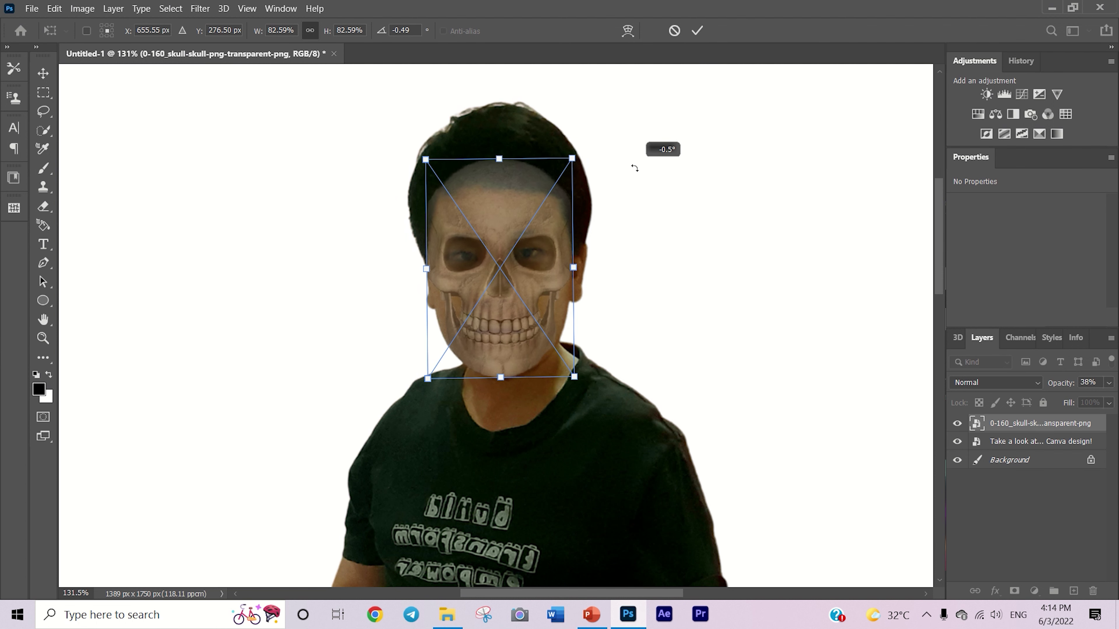
pyautogui.click(697, 31)
pyautogui.press('1')
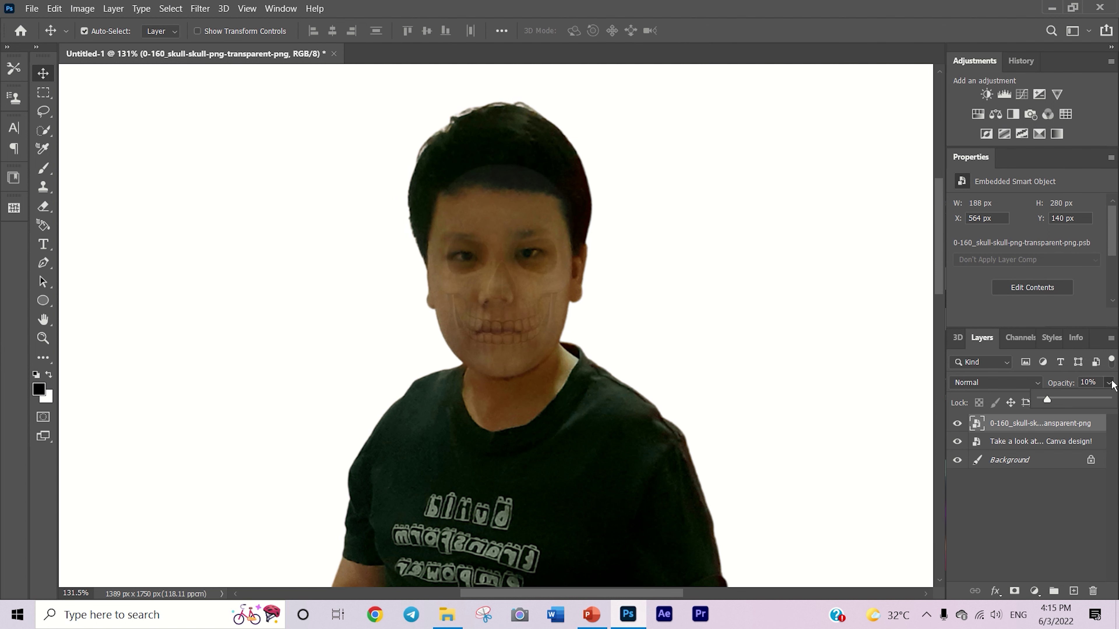
pyautogui.press('0')
pyautogui.click(486, 368)
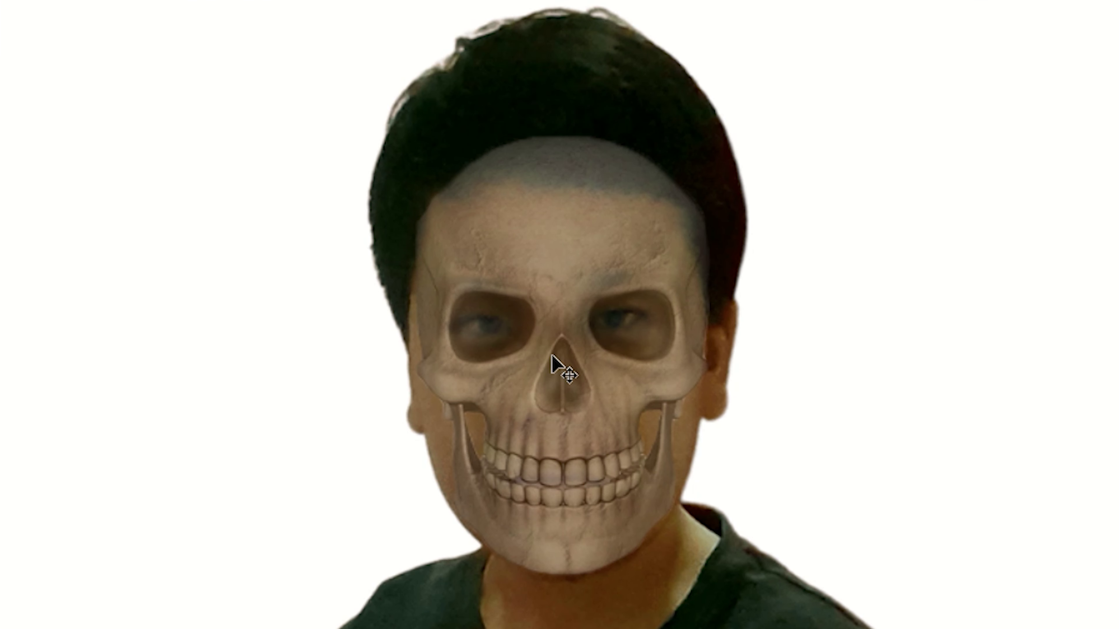
# - Warp the skull's corners and sides to follow the outline of the boy's head
pyautogui.hotkey('ctrl', 't')
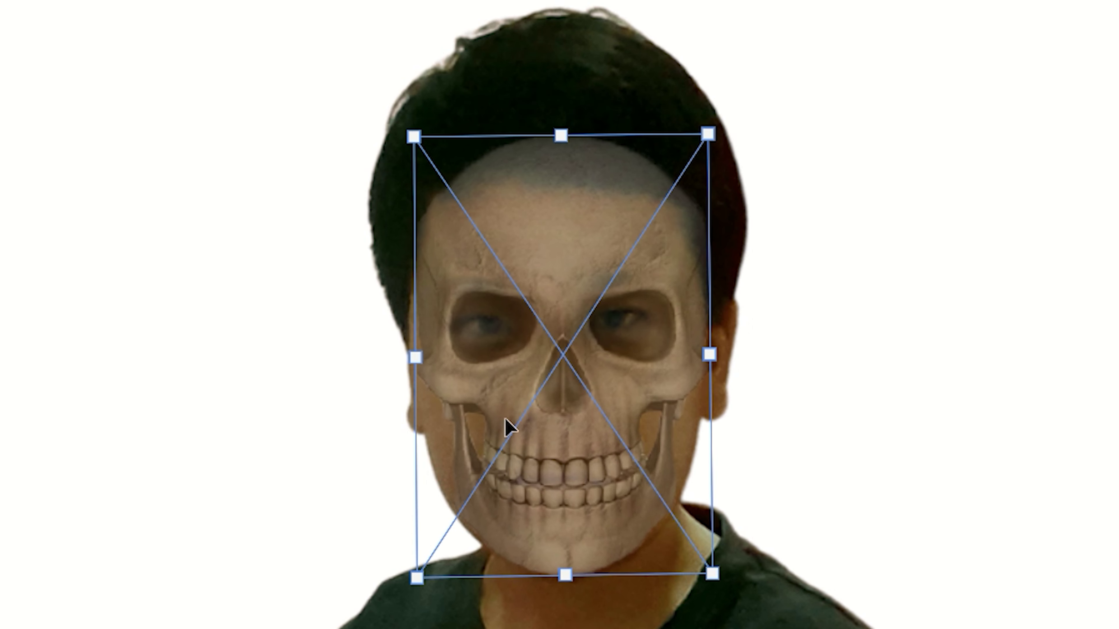
pyautogui.rightClick(480, 297)
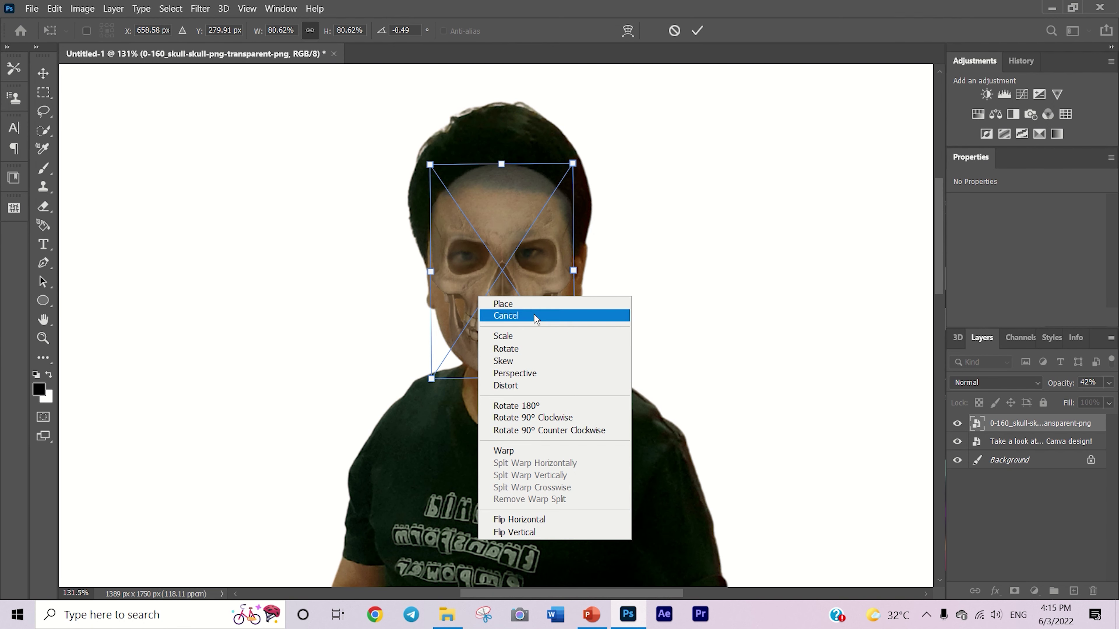
pyautogui.click(518, 451)
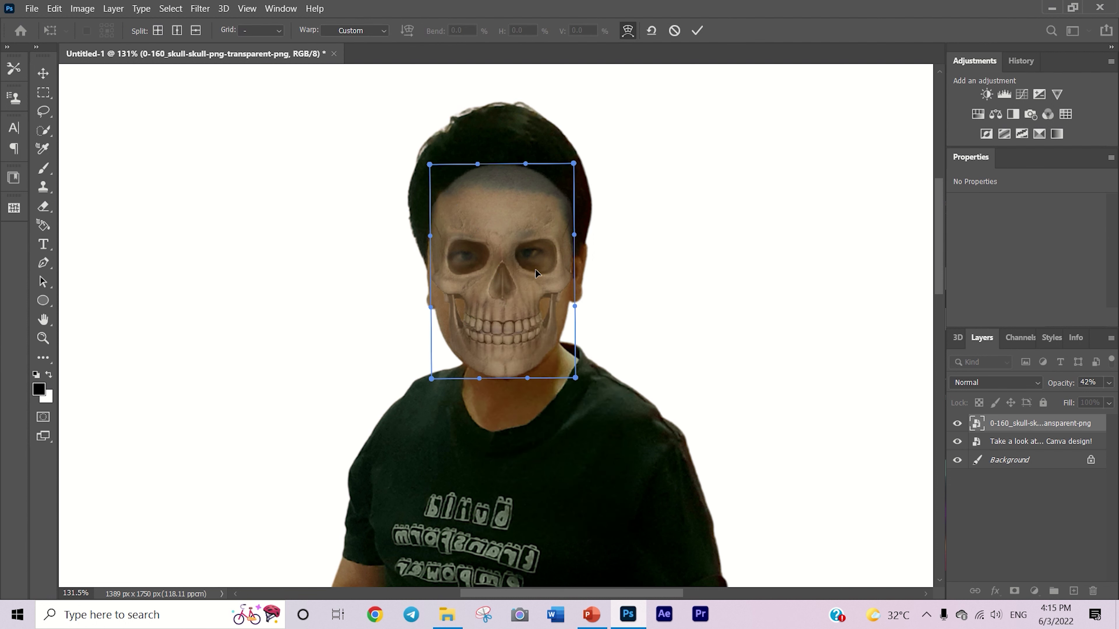
pyautogui.moveTo(494, 294); pyautogui.dragTo(487, 298)
pyautogui.moveTo(577, 309); pyautogui.dragTo(586, 312)
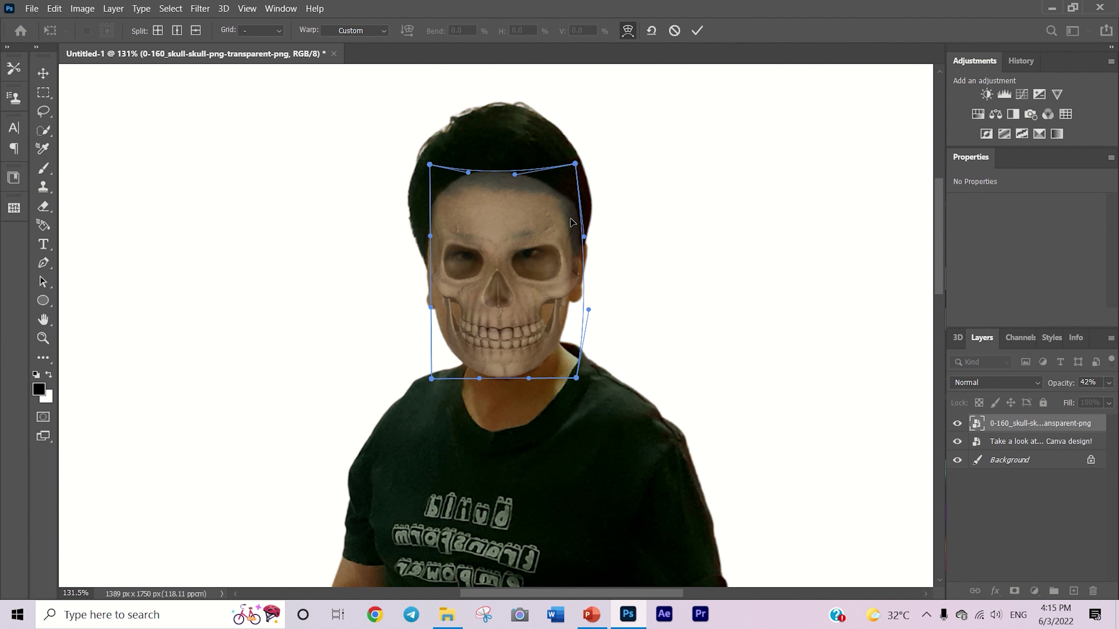
pyautogui.moveTo(429, 207); pyautogui.dragTo(413, 202)
pyautogui.press('Return')
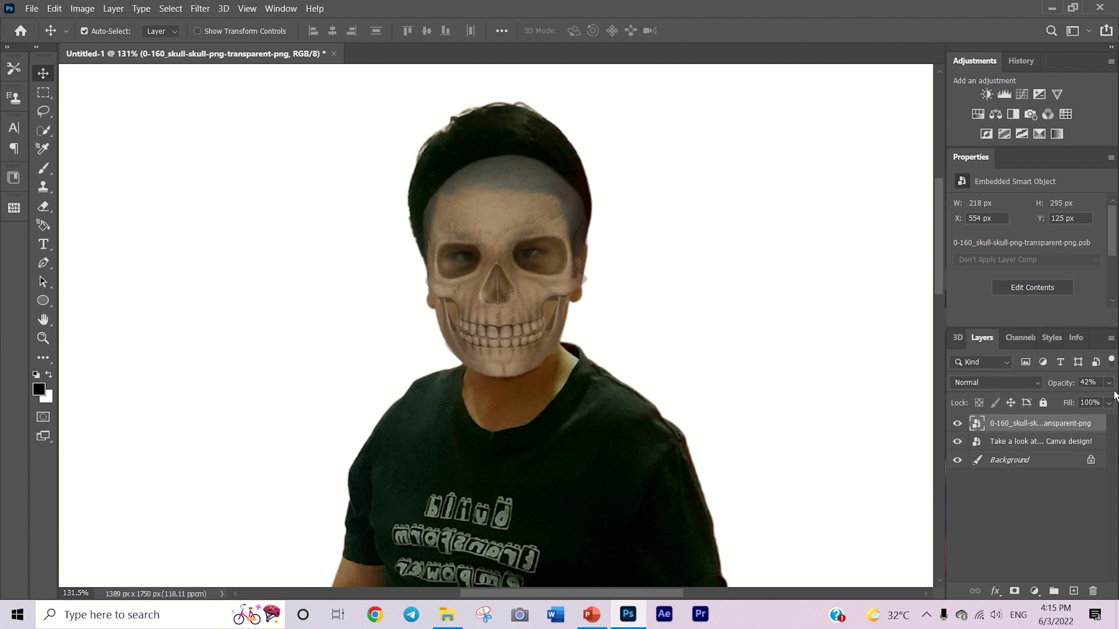
# - Restore the skull to full opacity, compare it with the face, and add a layer mask
pyautogui.moveTo(1109, 403); pyautogui.dragTo(1114, 404)
pyautogui.click(1007, 538)
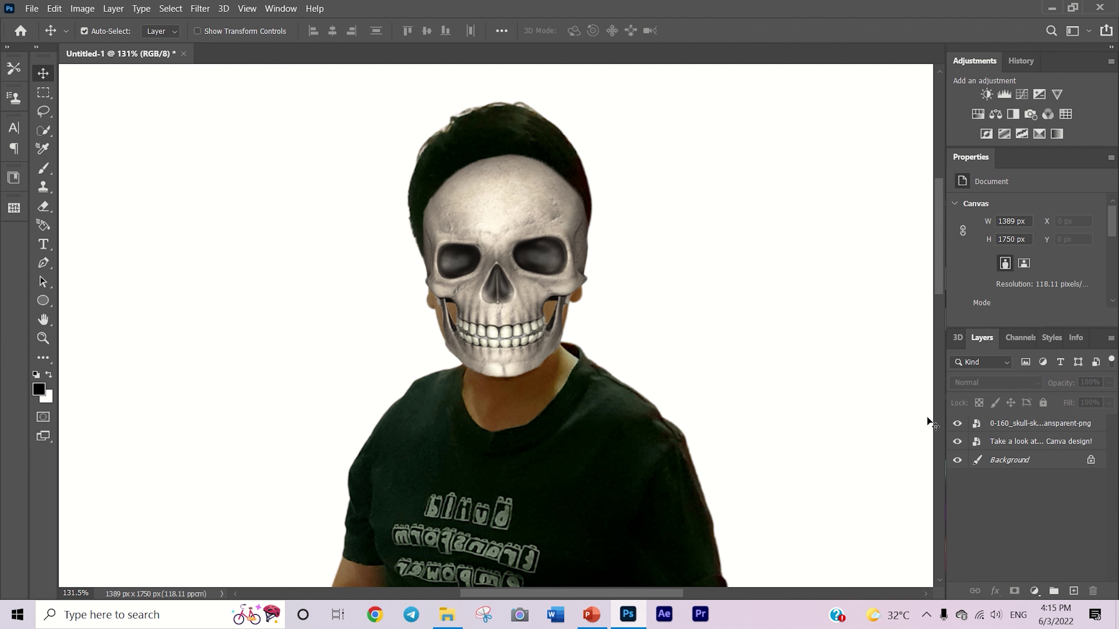
pyautogui.click(955, 424)
pyautogui.click(955, 424)
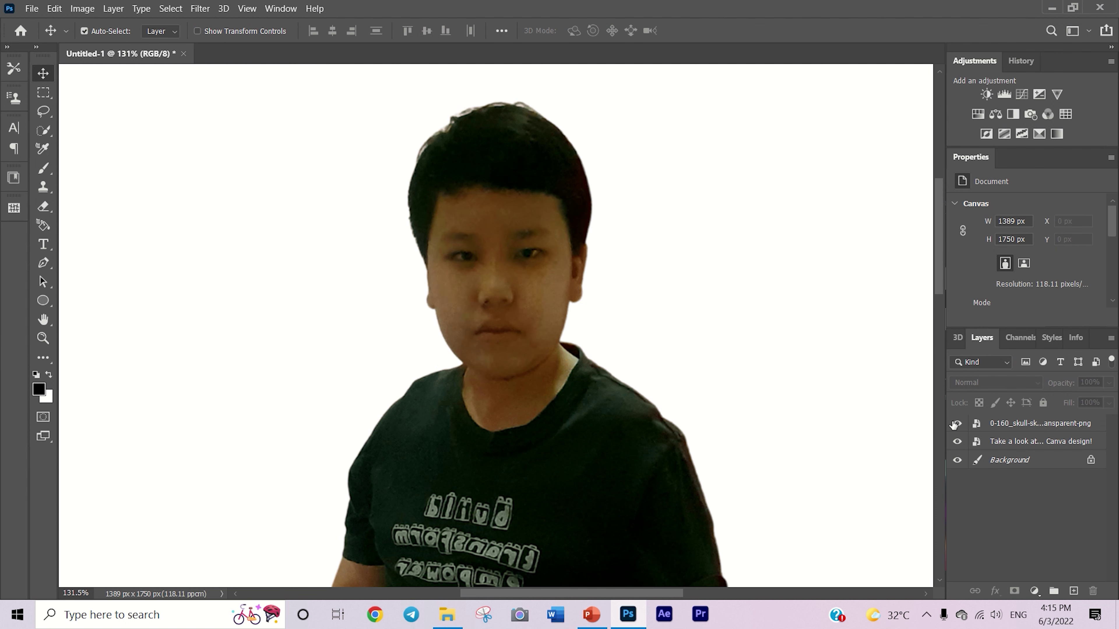
pyautogui.click(1100, 426)
pyautogui.click(1015, 592)
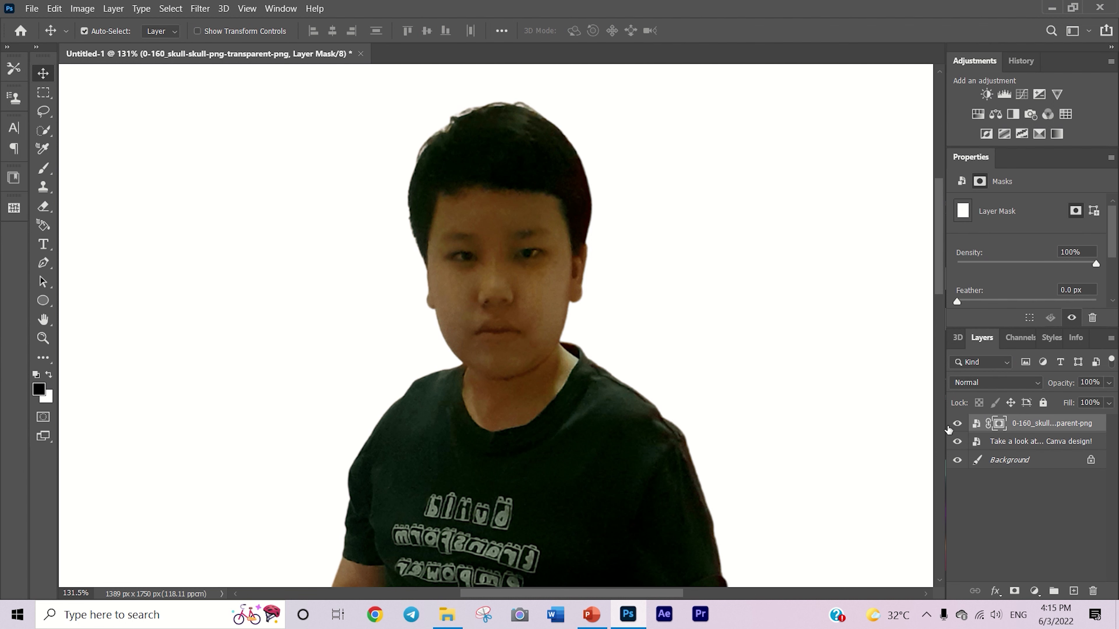
# - Invert the skull mask and paint white with a smaller brush to reveal the skull over the face
pyautogui.moveTo(439, 277); pyautogui.dragTo(483, 265)
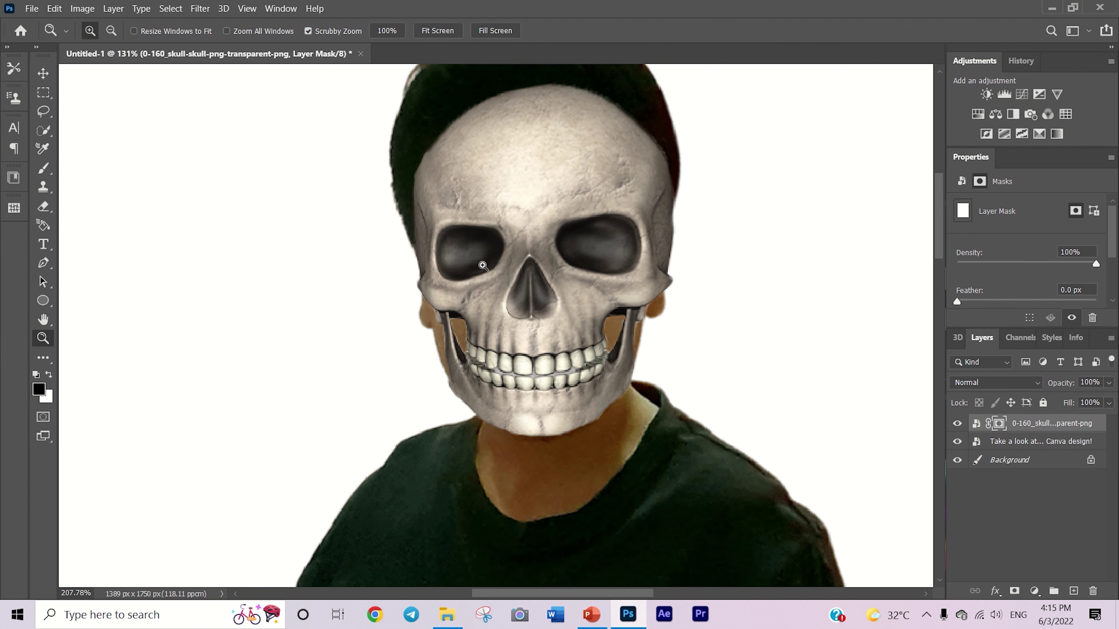
pyautogui.click(43, 74)
pyautogui.scroll(2, 731, 324)
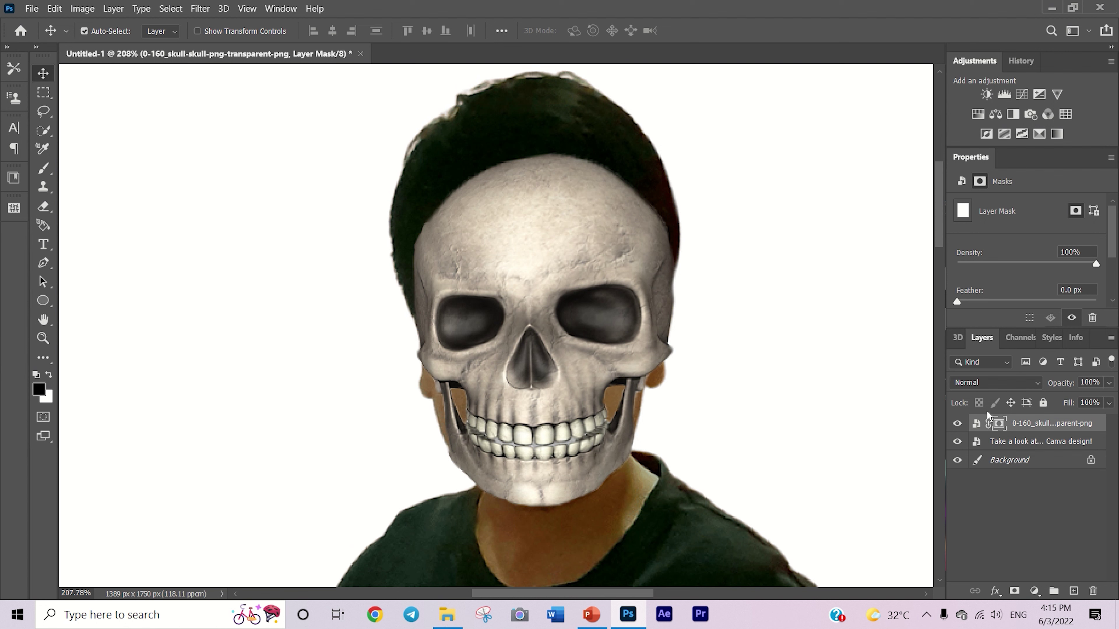
pyautogui.hotkey('ctrl', 'i')
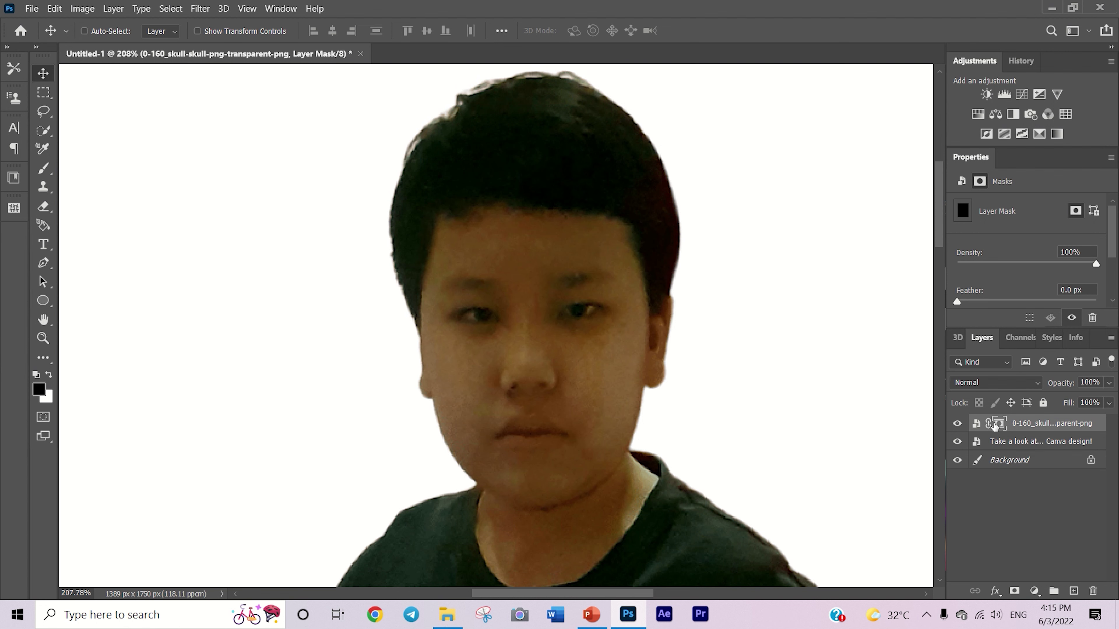
pyautogui.press('b')
pyautogui.moveTo(607, 367)
pyautogui.mouseDown()
pyautogui.moveTo(652, 369)
pyautogui.moveTo(602, 383)
pyautogui.mouseUp()
pyautogui.press('x')
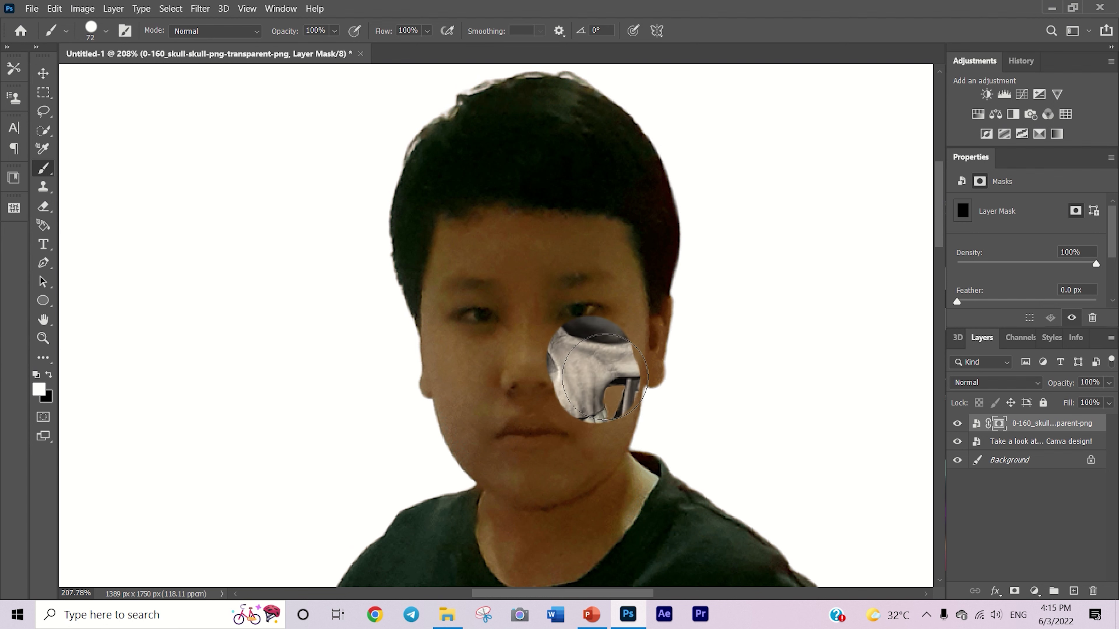
pyautogui.hotkey('ctrl', 'z')
pyautogui.rightClick(682, 333)
pyautogui.moveTo(740, 362); pyautogui.dragTo(726, 362)
pyautogui.moveTo(648, 352); pyautogui.dragTo(602, 392)
pyautogui.hotkey('ctrl', 'z')
pyautogui.moveTo(572, 273)
pyautogui.mouseDown()
pyautogui.moveTo(549, 412)
pyautogui.moveTo(484, 335)
pyautogui.mouseUp()
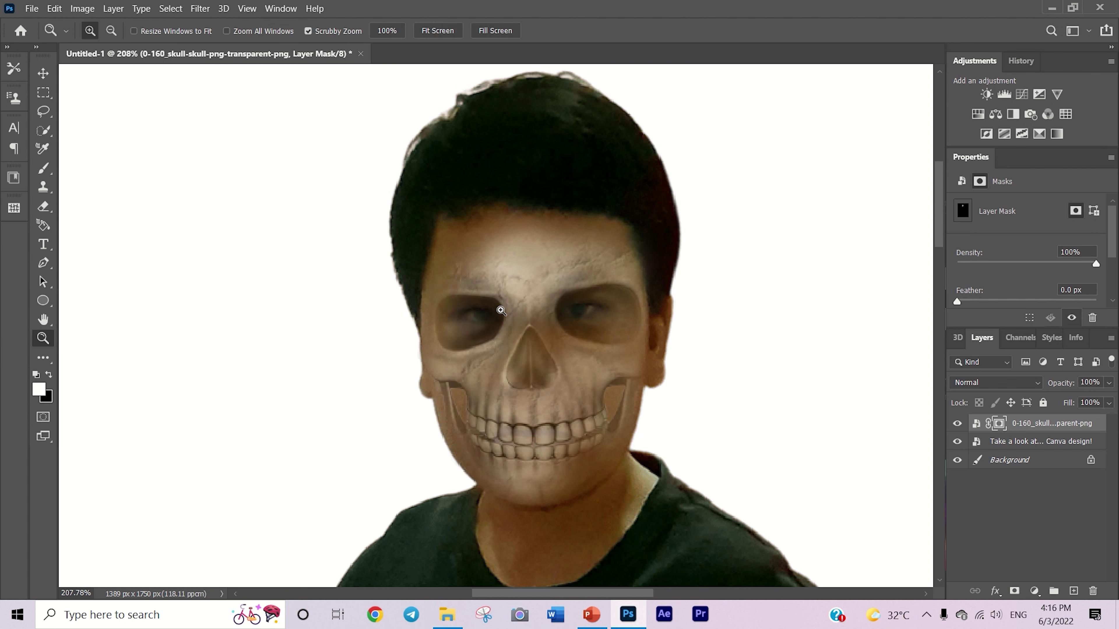
# - Paint the mask with a 45% opacity brush so the eyes show faintly through
pyautogui.press('4')
pyautogui.press('5')
pyautogui.press('x')
pyautogui.moveTo(649, 237)
pyautogui.mouseDown()
pyautogui.moveTo(612, 388)
pyautogui.moveTo(481, 379)
pyautogui.mouseUp()
pyautogui.hotkey('ctrl', 'z')
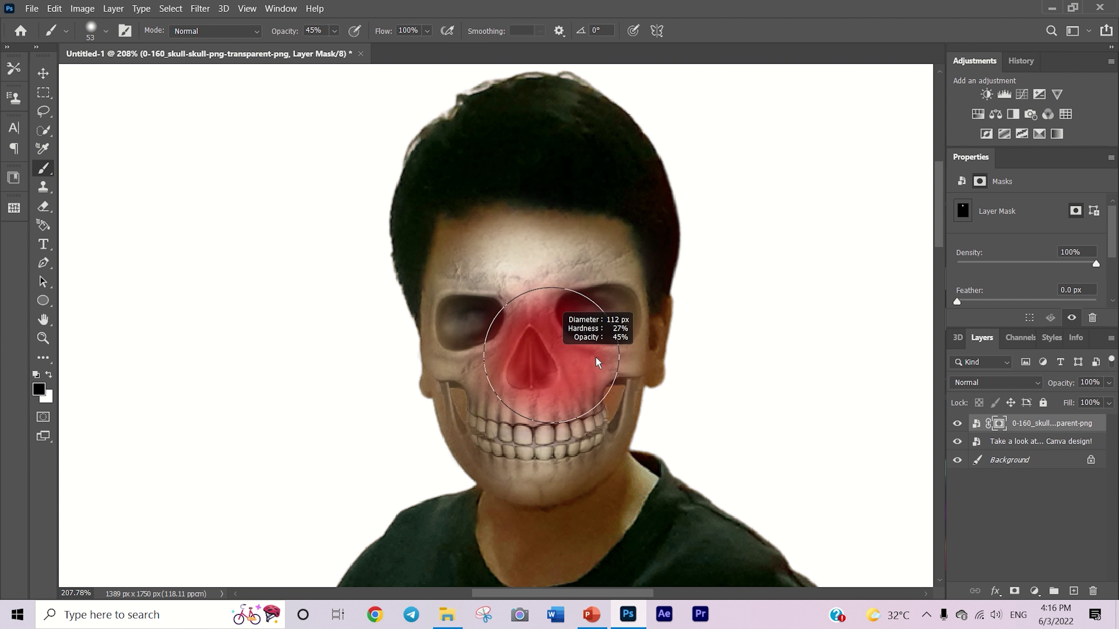
pyautogui.press('x')
pyautogui.moveTo(519, 246); pyautogui.dragTo(584, 312)
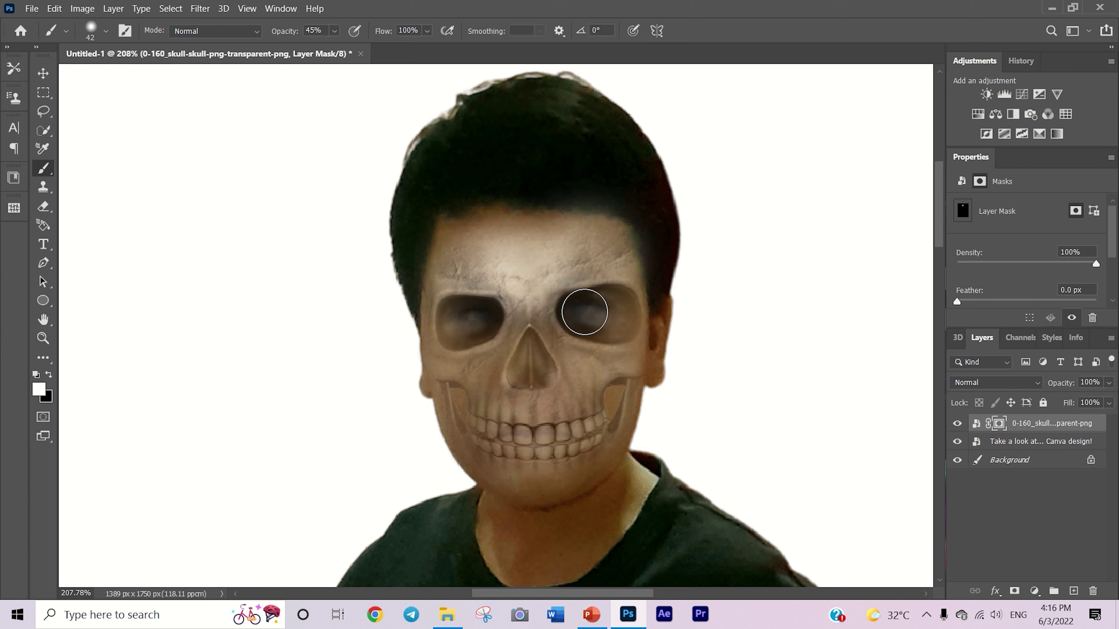
pyautogui.press('z')
pyautogui.moveTo(589, 200)
pyautogui.mouseDown()
pyautogui.moveTo(640, 198)
pyautogui.moveTo(165, 130)
pyautogui.mouseUp()
pyautogui.click(42, 73)
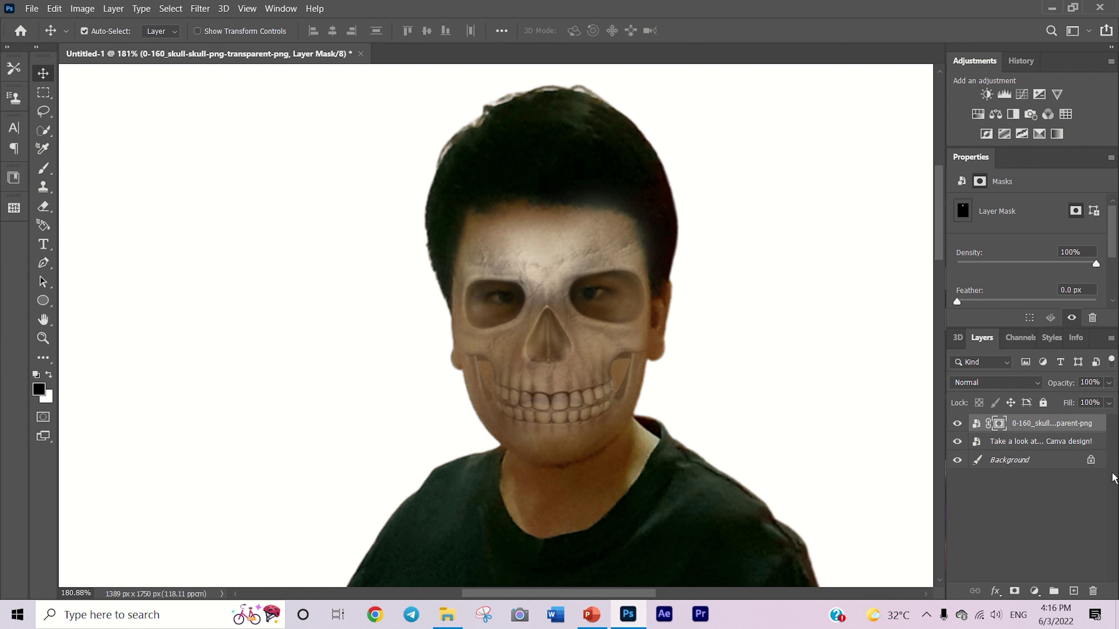
# - Convert the masked skull layer into a single smart object with its mask folded in
pyautogui.rightClick(1097, 423)
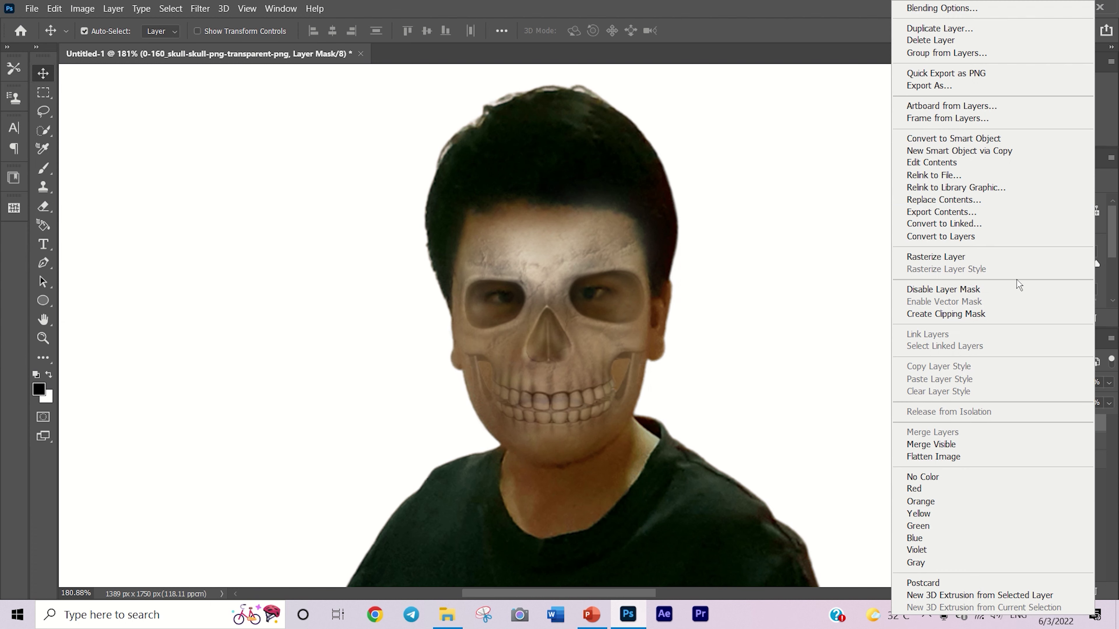
pyautogui.click(982, 137)
pyautogui.click(1044, 523)
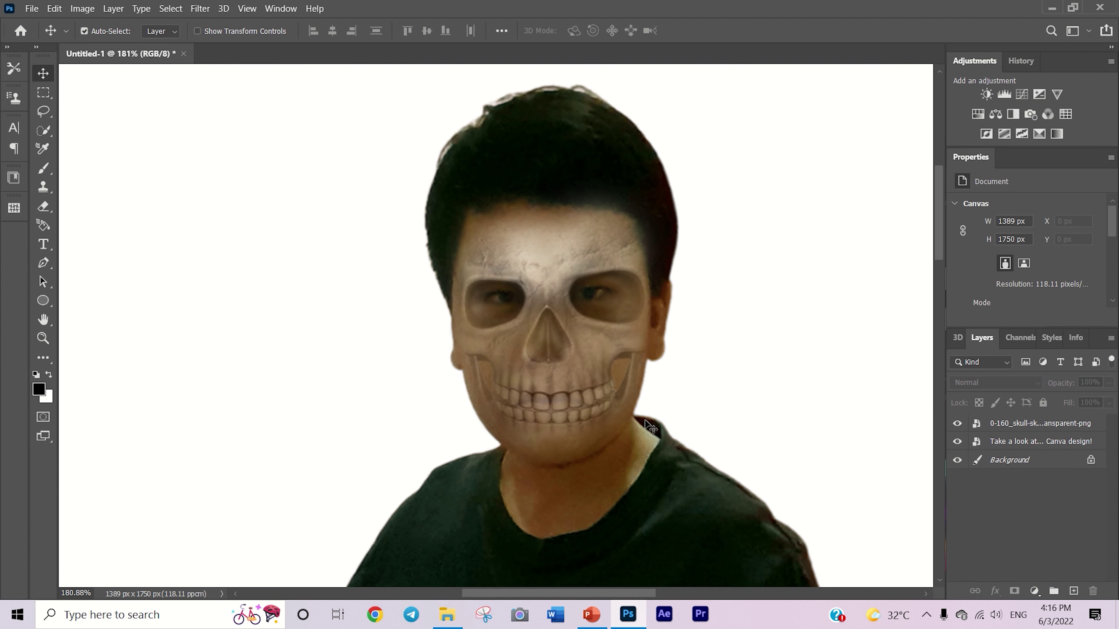
pyautogui.press('z')
pyautogui.moveTo(717, 323)
pyautogui.mouseDown()
pyautogui.moveTo(657, 317)
pyautogui.moveTo(695, 325)
pyautogui.mouseUp()
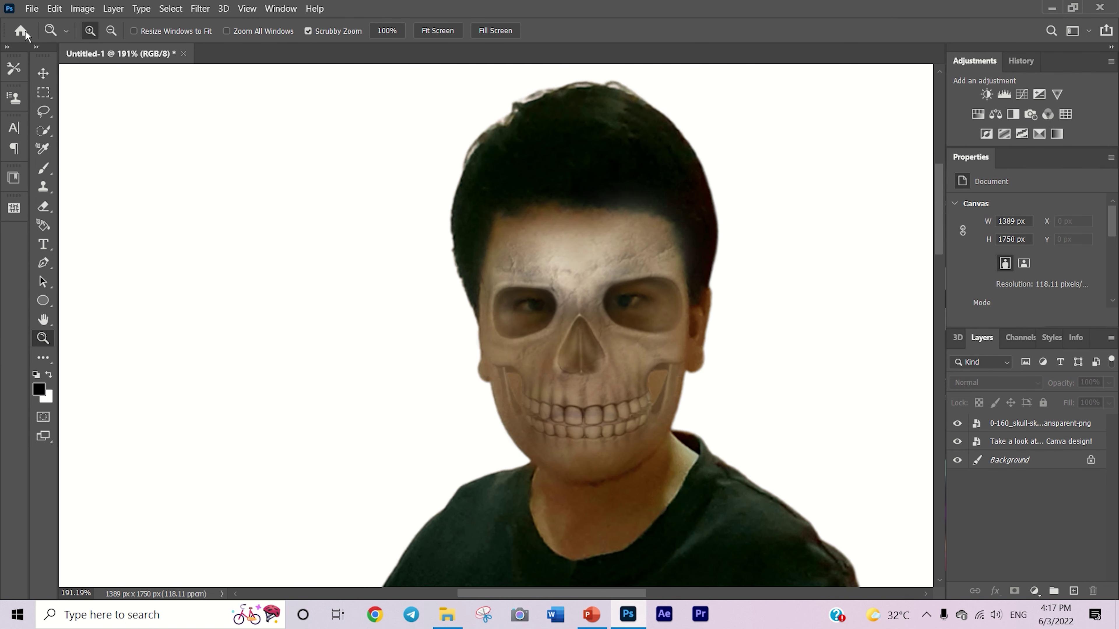
pyautogui.click(44, 71)
pyautogui.moveTo(620, 285); pyautogui.dragTo(473, 198)
pyautogui.hscroll(5, 480, 247)
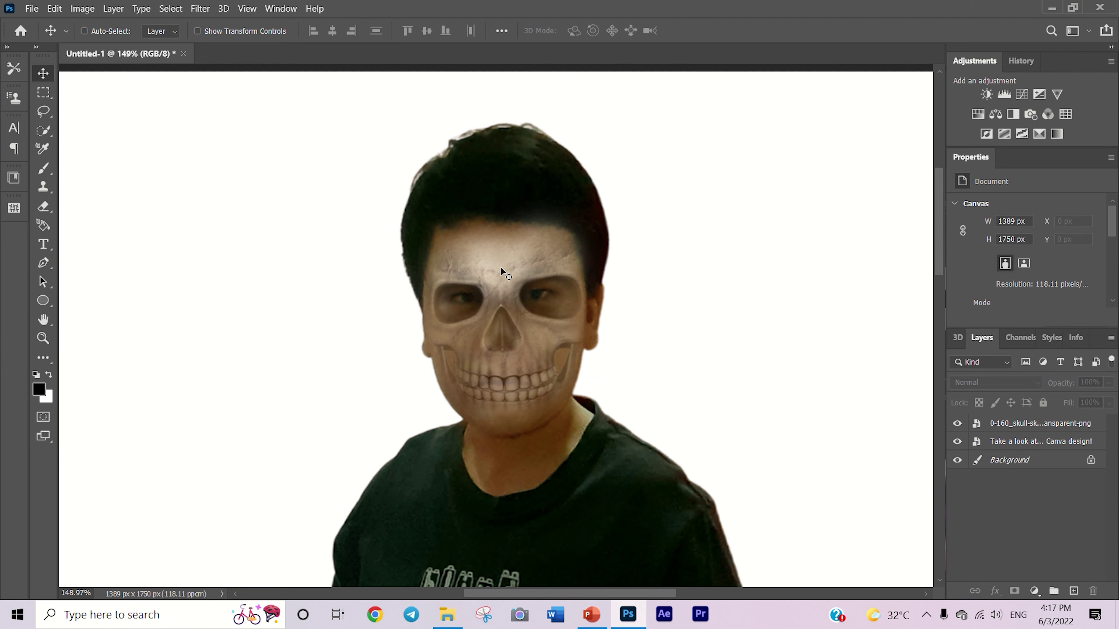
# - Place the fire PNG into the composition and move it left and down
pyautogui.moveTo(811, 364); pyautogui.dragTo(799, 354)
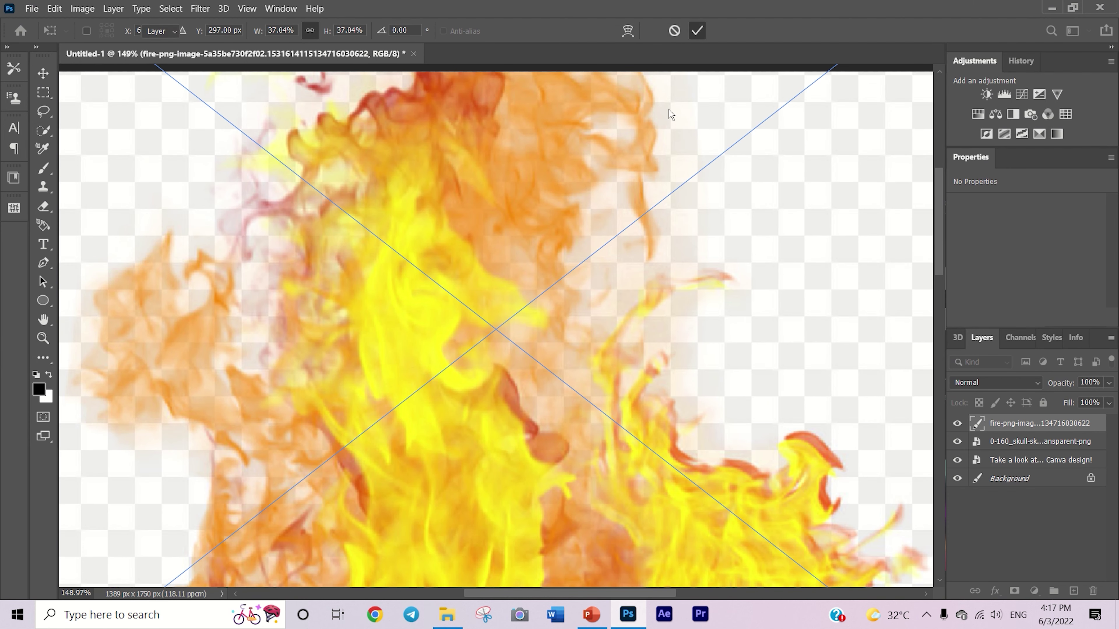
pyautogui.click(697, 30)
pyautogui.press('z')
pyautogui.moveTo(485, 308); pyautogui.dragTo(32, 55)
pyautogui.click(43, 73)
pyautogui.moveTo(635, 367); pyautogui.dragTo(621, 396)
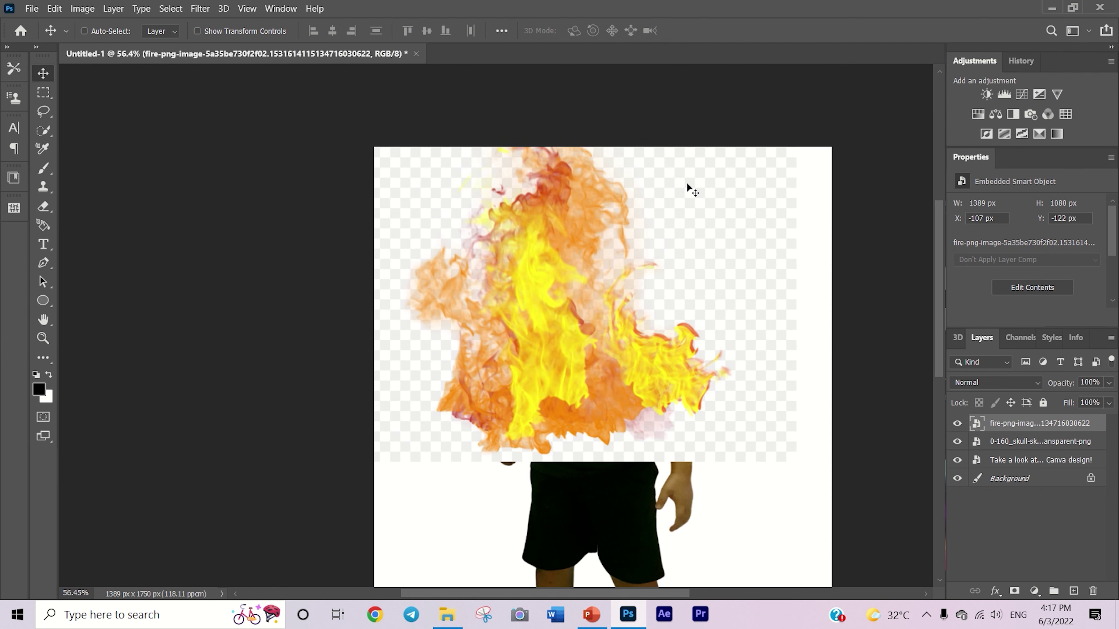
# - Shrink the fire and rotate it over the boy's head
pyautogui.hotkey('ctrl', 't')
pyautogui.moveTo(560, 102); pyautogui.dragTo(581, 288)
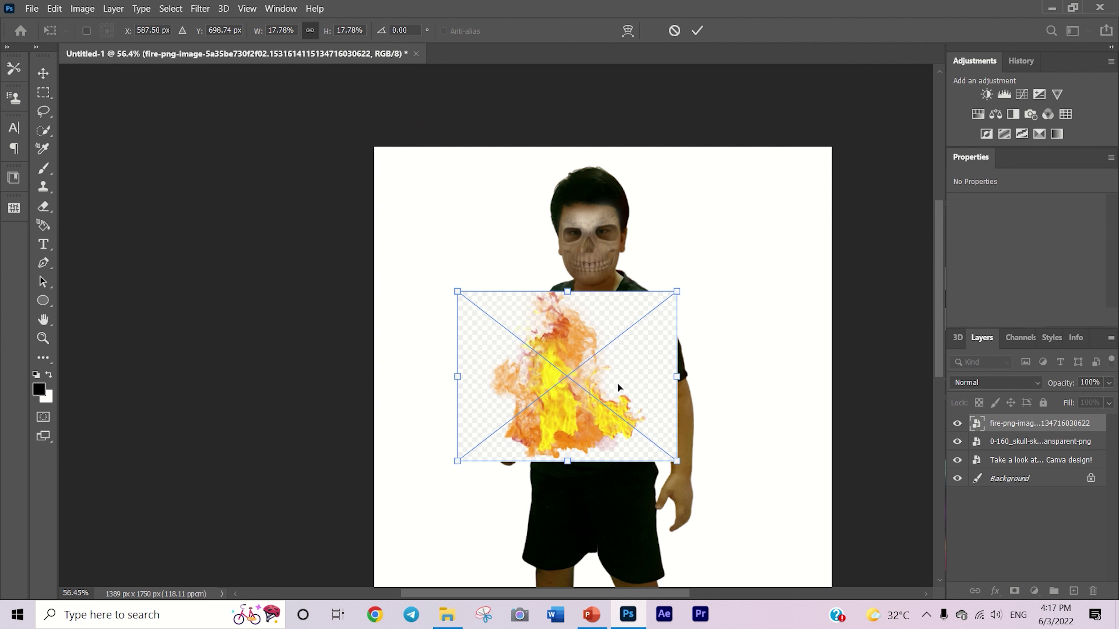
pyautogui.moveTo(620, 388); pyautogui.dragTo(654, 208)
pyautogui.moveTo(612, 124); pyautogui.dragTo(612, 199)
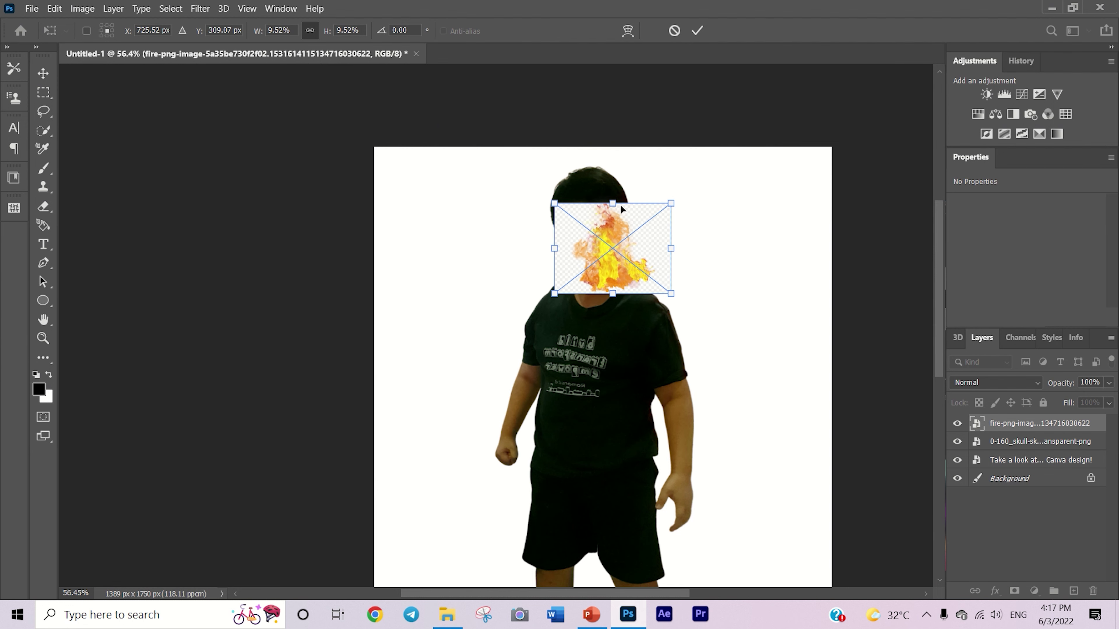
pyautogui.moveTo(640, 292)
pyautogui.mouseDown()
pyautogui.moveTo(654, 279)
pyautogui.moveTo(502, 42)
pyautogui.mouseUp()
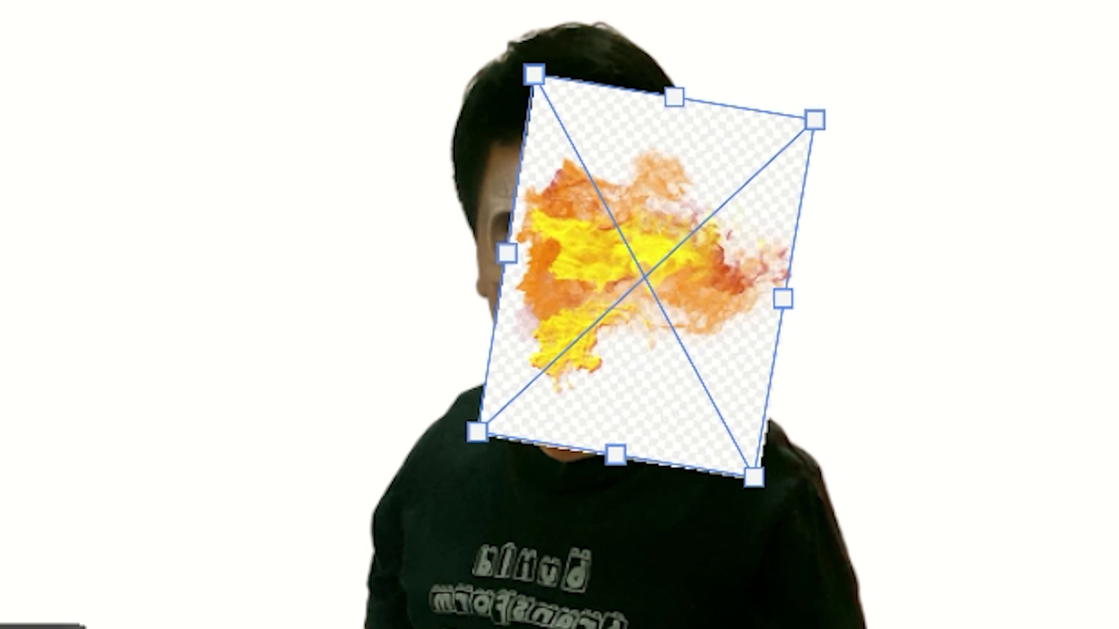
pyautogui.moveTo(501, 42); pyautogui.dragTo(511, 158)
pyautogui.moveTo(485, 298); pyautogui.dragTo(505, 340)
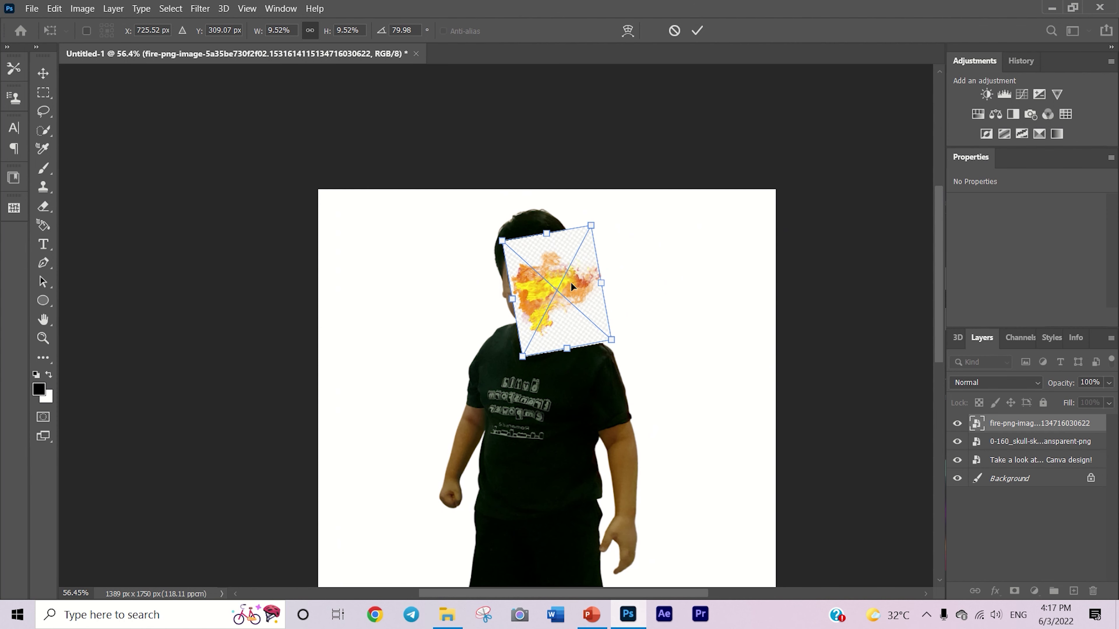
# - Enlarge and stretch the fire to 1301 × 1017 px over the head and upper body
pyautogui.moveTo(602, 283)
pyautogui.mouseDown()
pyautogui.moveTo(630, 282)
pyautogui.moveTo(603, 147)
pyautogui.mouseUp()
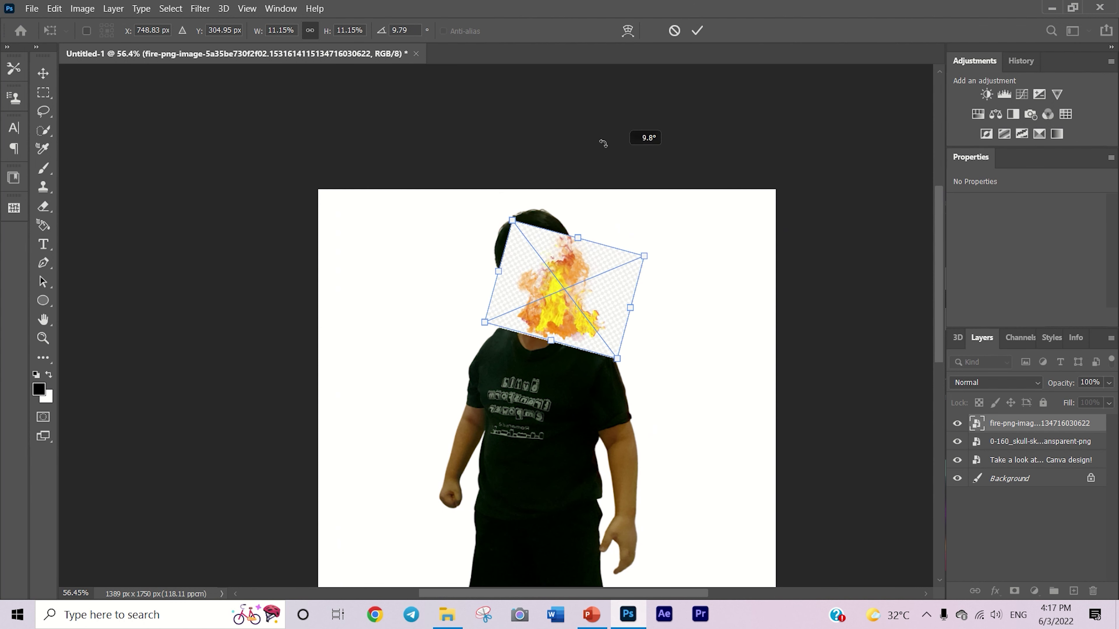
pyautogui.moveTo(554, 239); pyautogui.dragTo(574, 174)
pyautogui.moveTo(612, 284)
pyautogui.mouseDown()
pyautogui.moveTo(583, 252)
pyautogui.moveTo(599, 383)
pyautogui.mouseUp()
pyautogui.moveTo(545, 285); pyautogui.dragTo(549, 216)
pyautogui.moveTo(722, 317); pyautogui.dragTo(754, 300)
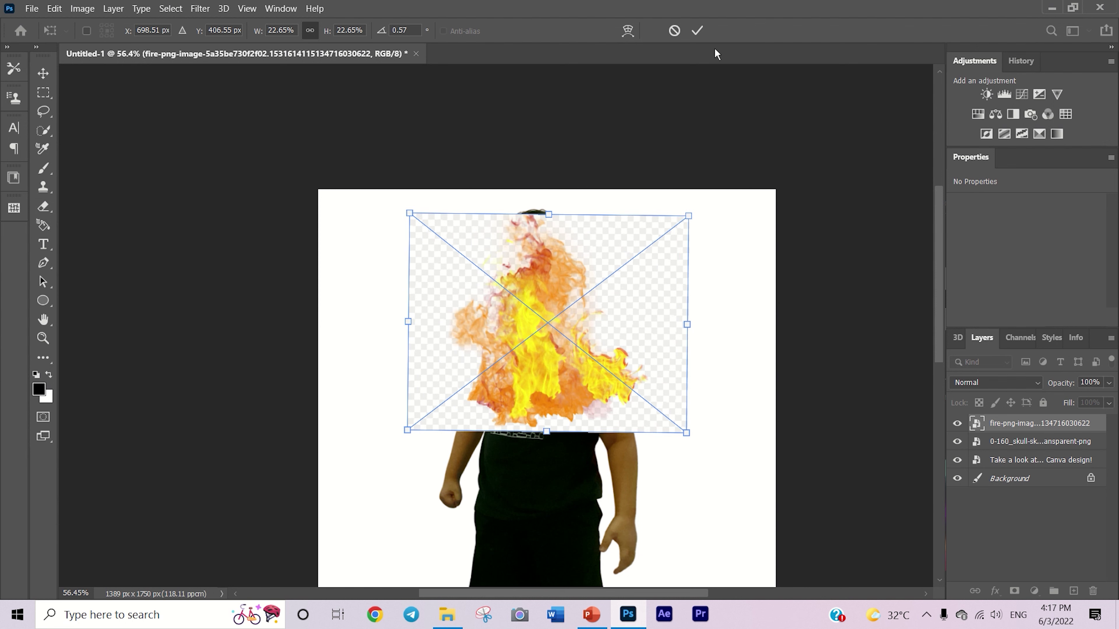
pyautogui.moveTo(566, 434); pyautogui.dragTo(568, 548)
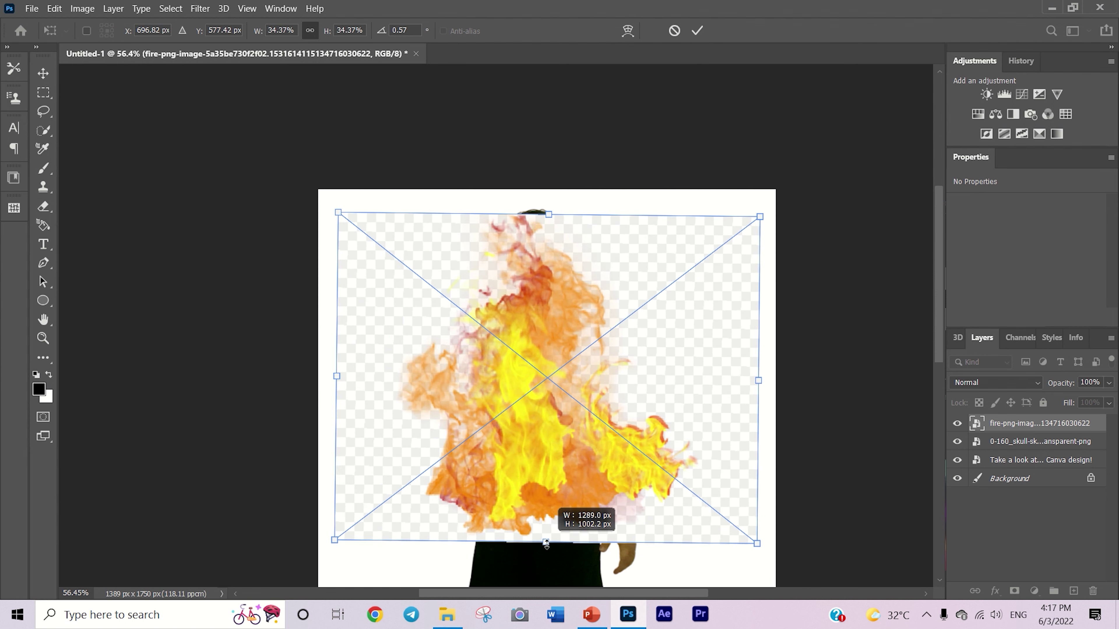
pyautogui.click(703, 34)
# - Quick-select the bright flame core and add a mask hiding the faint outer wisps
pyautogui.scroll(-2, 573, 430)
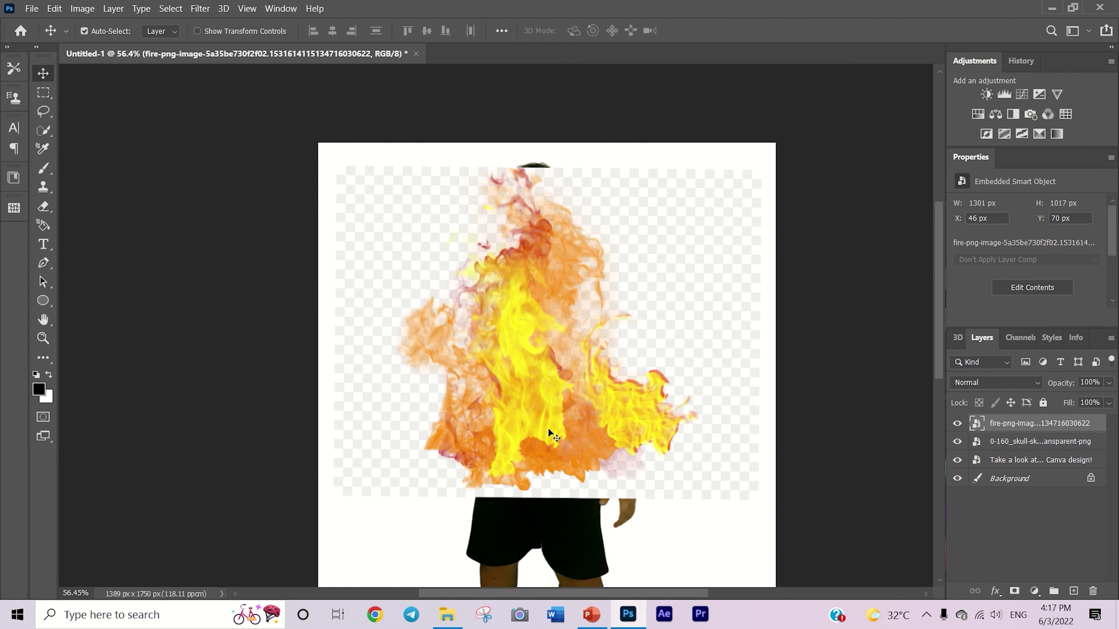
pyautogui.scroll(-2, 565, 375)
pyautogui.scroll(1, 554, 335)
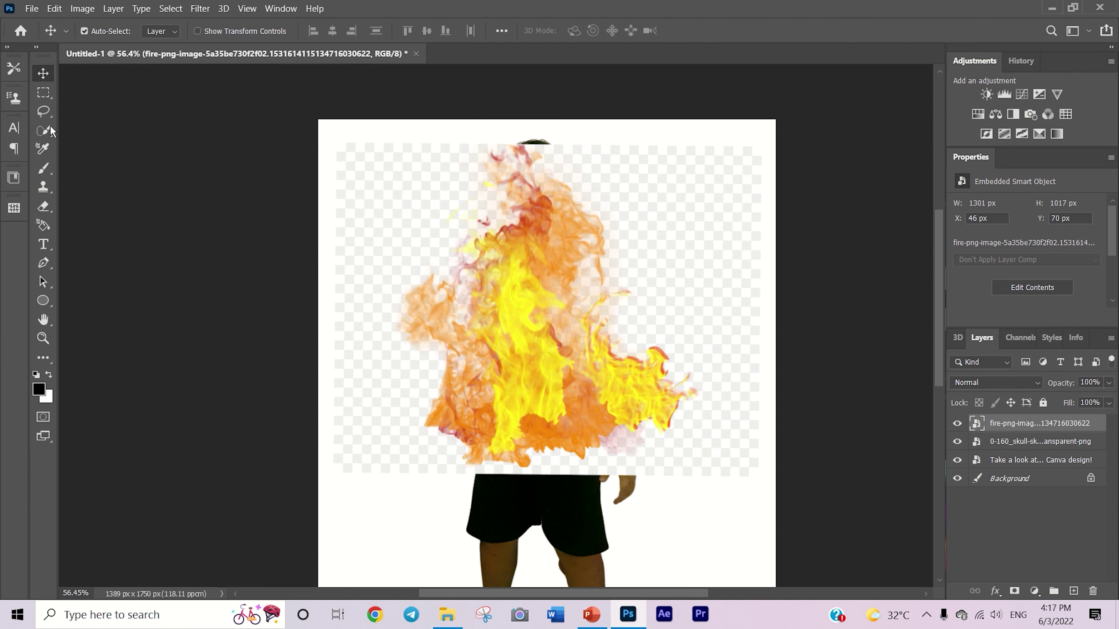
pyautogui.click(42, 132)
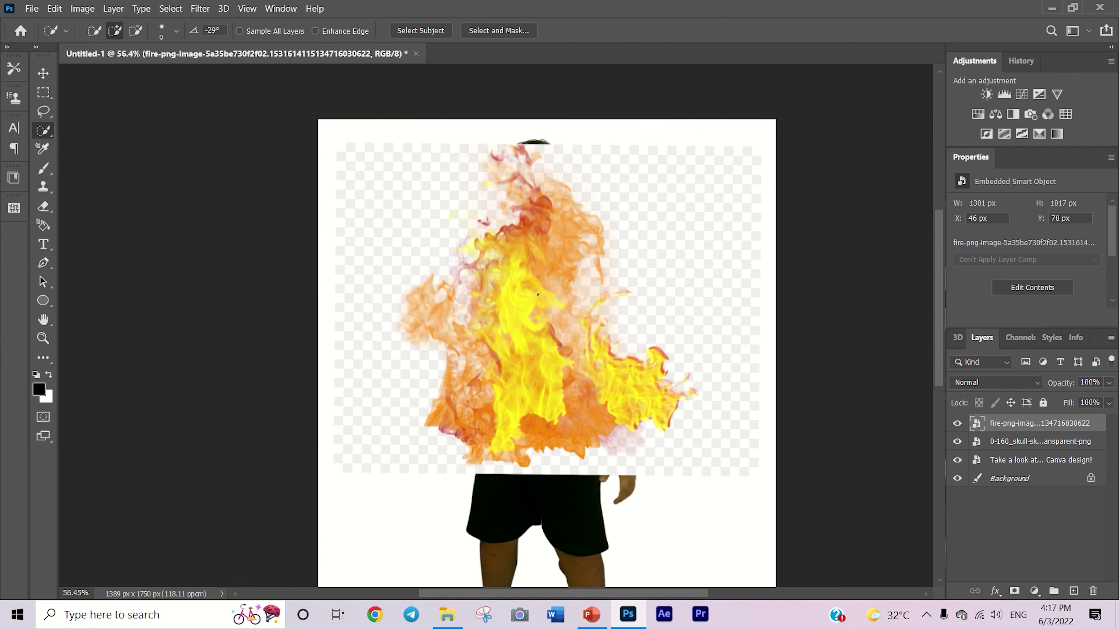
pyautogui.click(651, 382)
pyautogui.moveTo(488, 417); pyautogui.dragTo(460, 256)
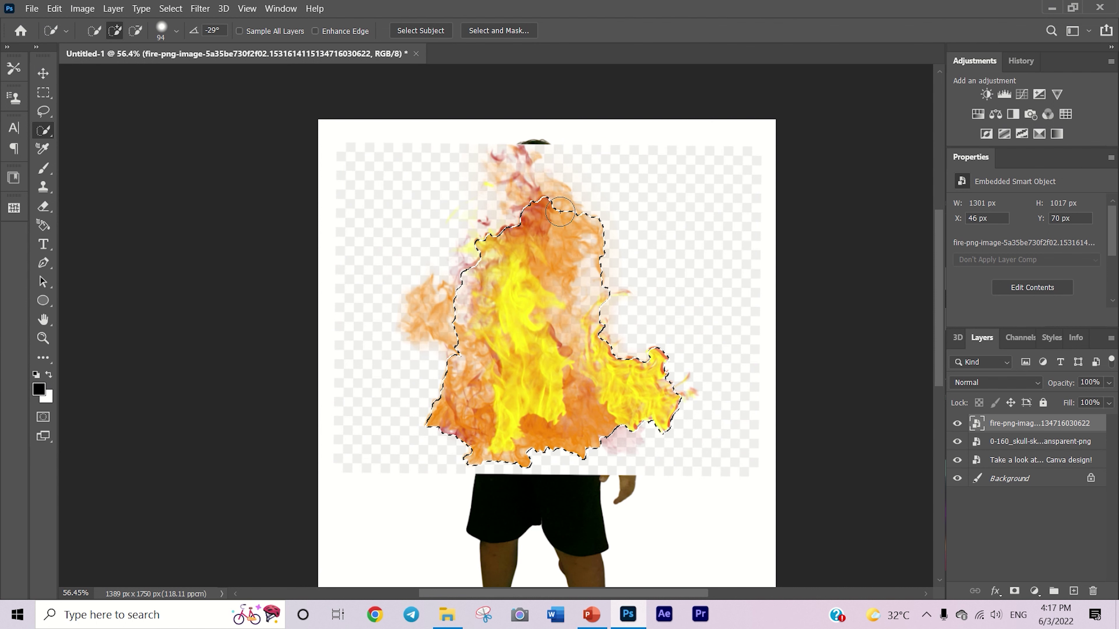
pyautogui.moveTo(636, 288); pyautogui.dragTo(594, 348)
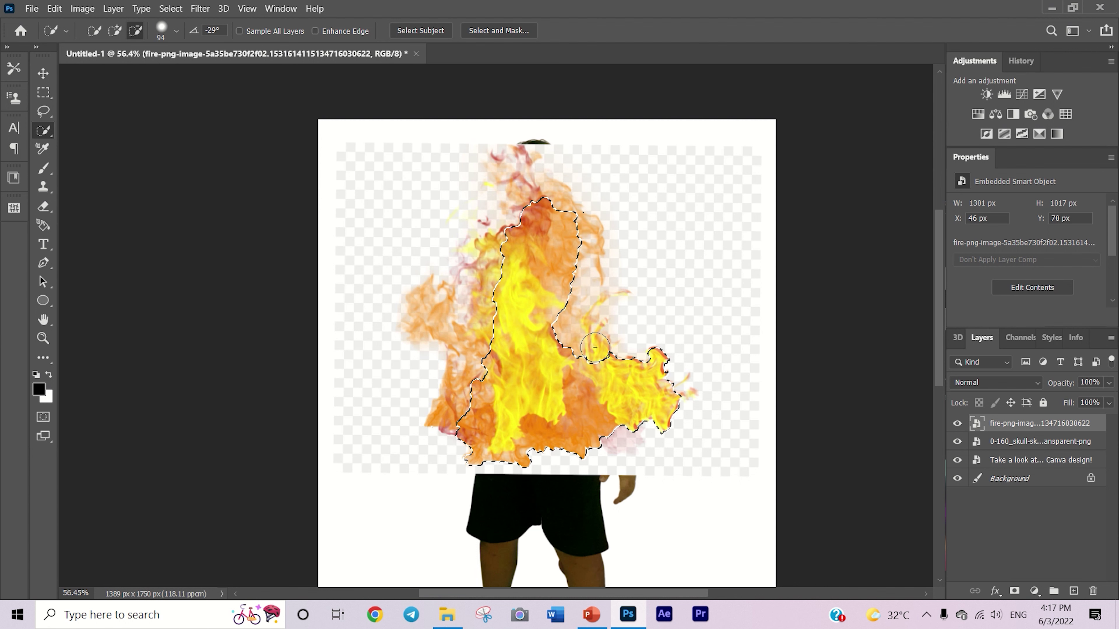
pyautogui.click(1014, 591)
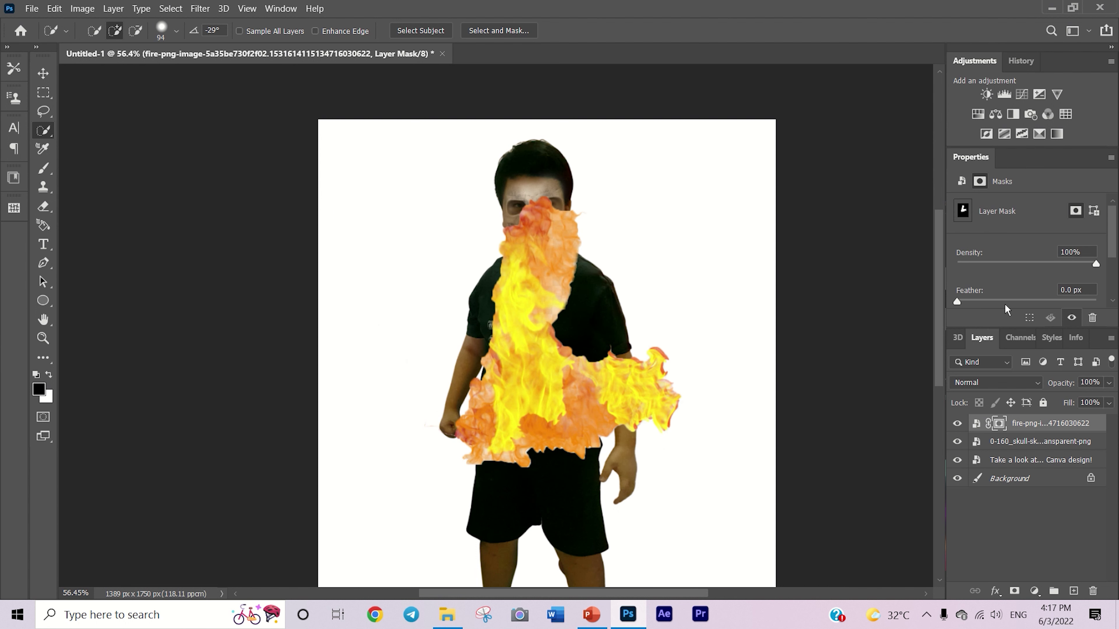
pyautogui.scroll(-3, 1049, 267)
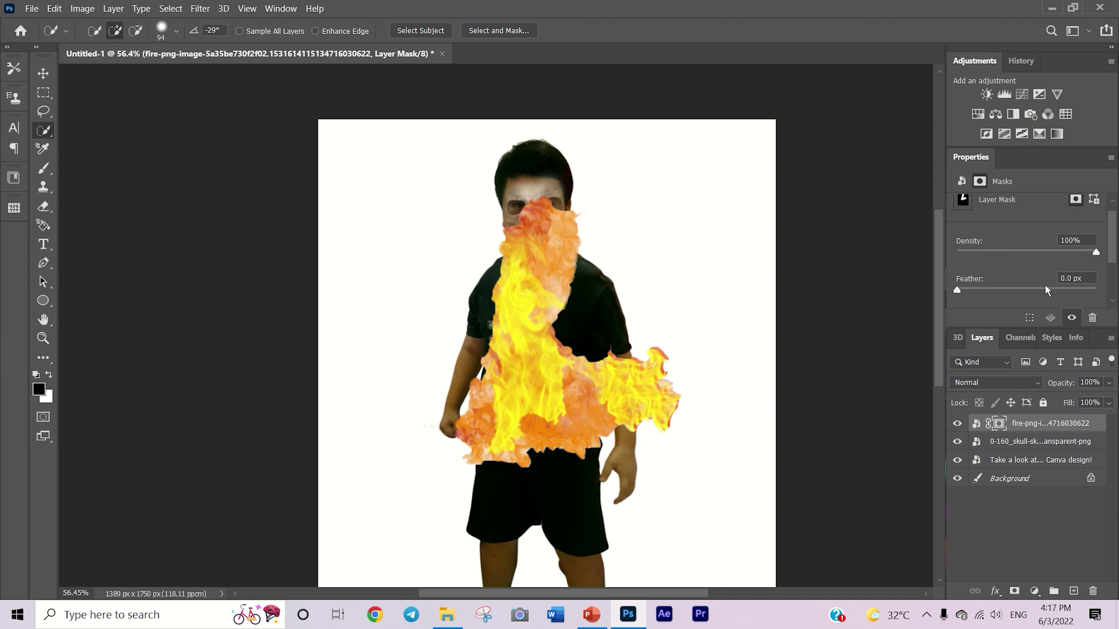
# - Brush Refine Edge over the flames across the torso in Select and Mask, then apply
pyautogui.click(1046, 262)
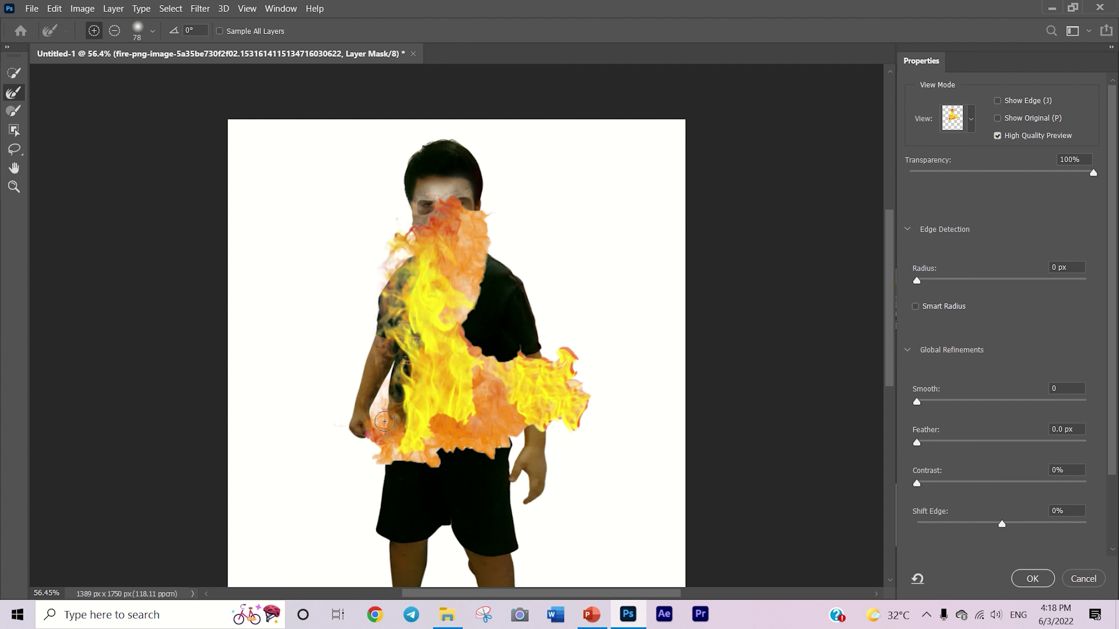
pyautogui.moveTo(499, 350); pyautogui.dragTo(551, 379)
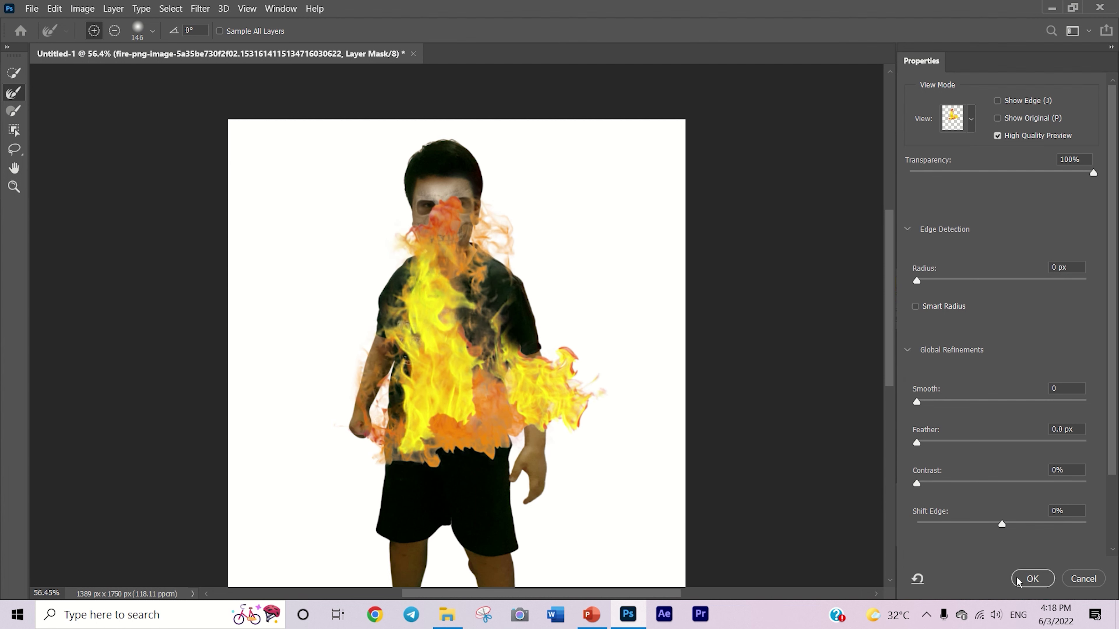
pyautogui.press('Return')
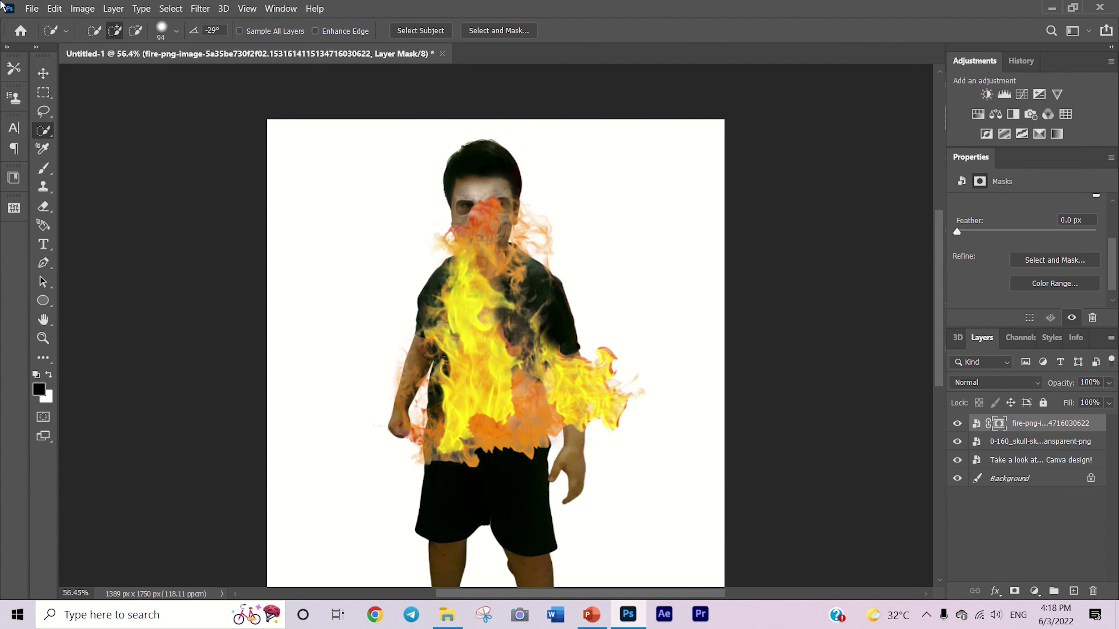
# - Add a black Solid Color fill layer above the Background layer
pyautogui.press('v')
pyautogui.scroll(-2, 732, 392)
pyautogui.click(1037, 494)
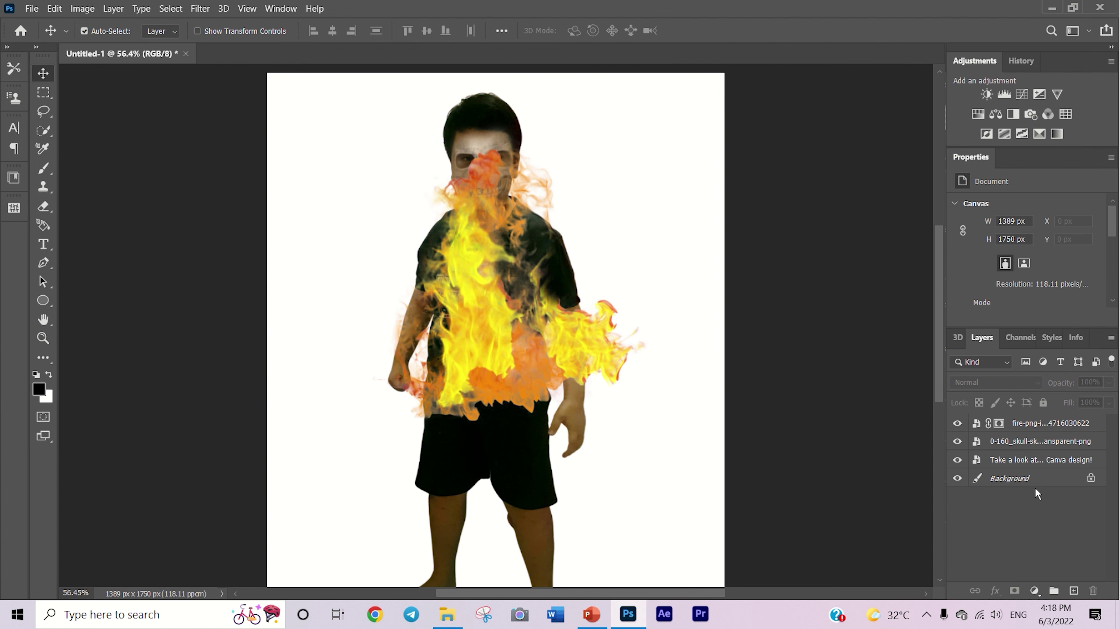
pyautogui.click(1057, 485)
pyautogui.click(1034, 591)
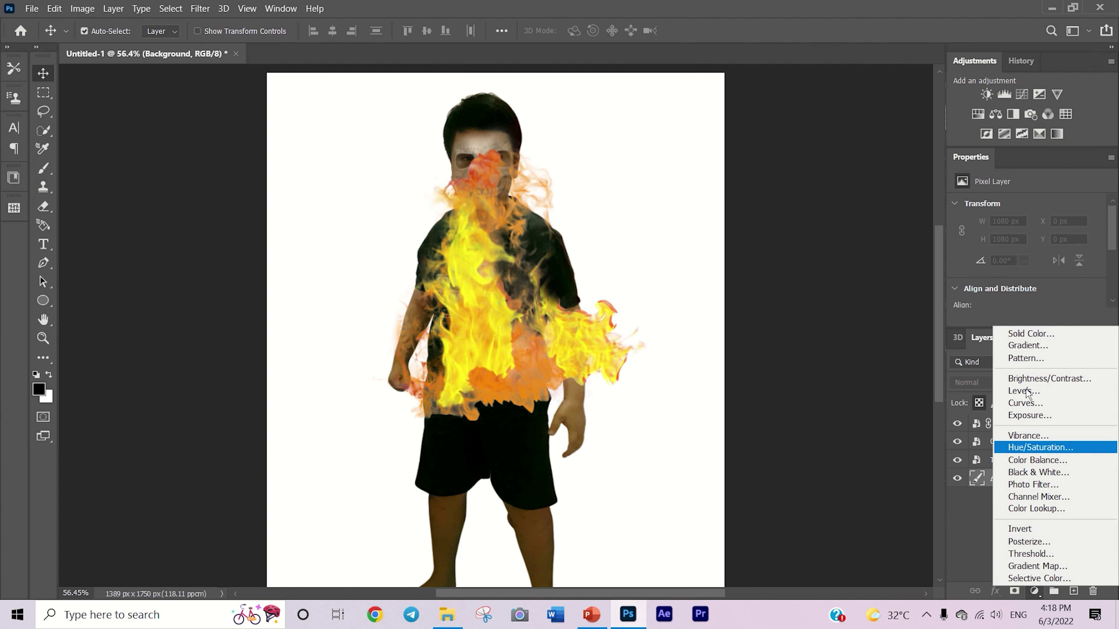
pyautogui.click(1024, 525)
# - Shrink the fire to 686 × 537 px and move it up over the face
pyautogui.moveTo(543, 463)
pyautogui.mouseDown()
pyautogui.moveTo(436, 374)
pyautogui.moveTo(529, 532)
pyautogui.mouseUp()
pyautogui.hotkey('ctrl', 't')
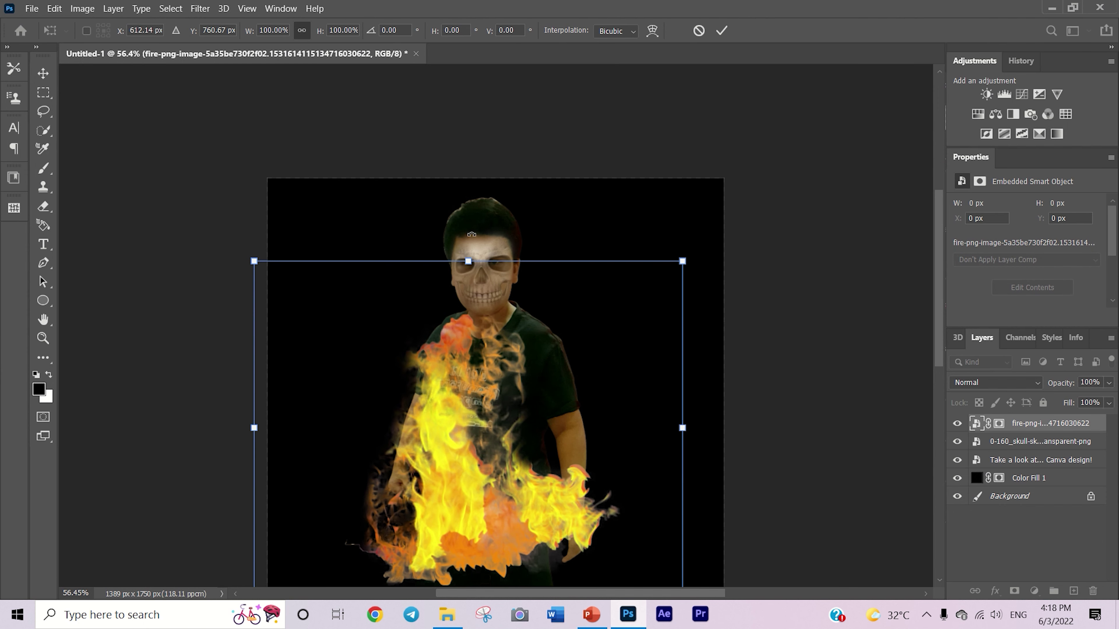
pyautogui.moveTo(468, 261)
pyautogui.mouseDown()
pyautogui.moveTo(469, 372)
pyautogui.moveTo(477, 171)
pyautogui.moveTo(469, 207)
pyautogui.mouseUp()
pyautogui.click(717, 35)
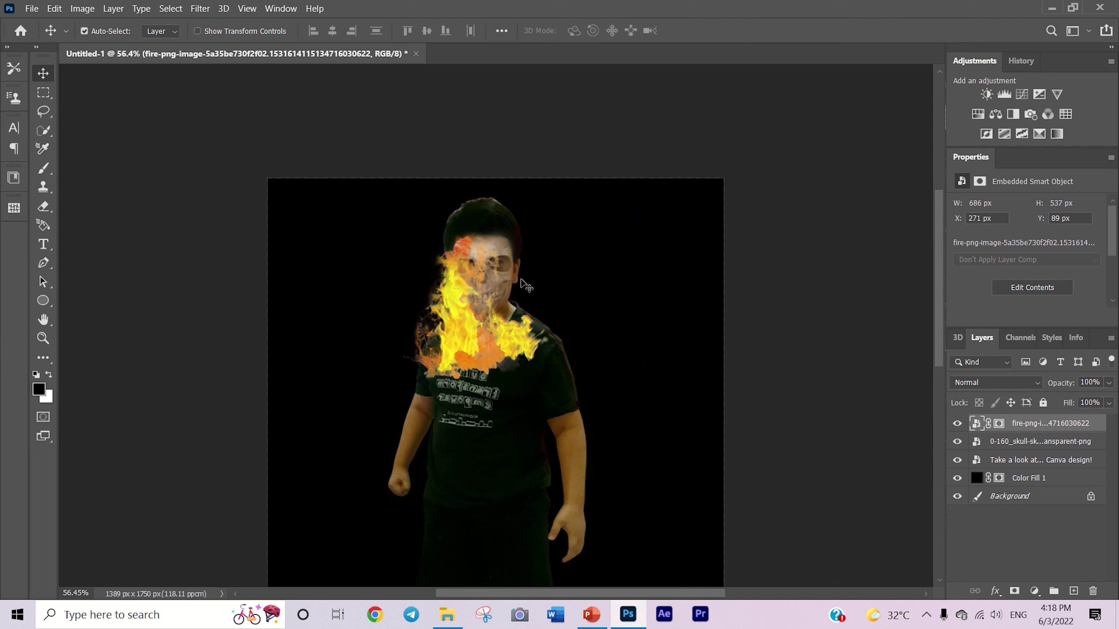
pyautogui.press('z')
pyautogui.moveTo(532, 280); pyautogui.dragTo(555, 275)
# - Raise the fire layer so the flames sit up over the boy's head
pyautogui.click(43, 73)
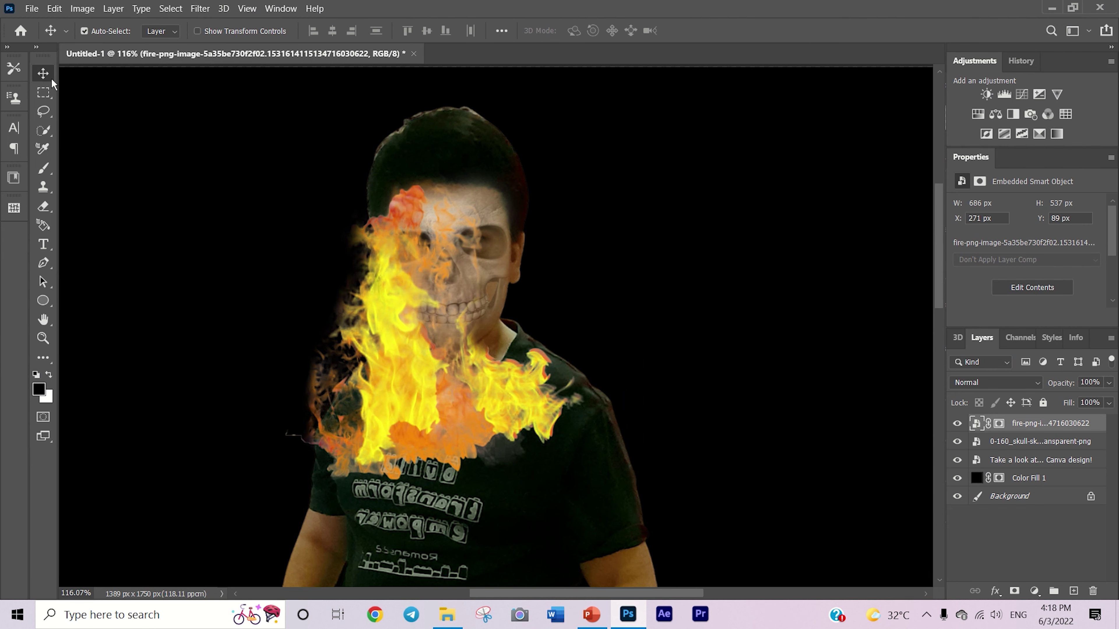
pyautogui.click(999, 423)
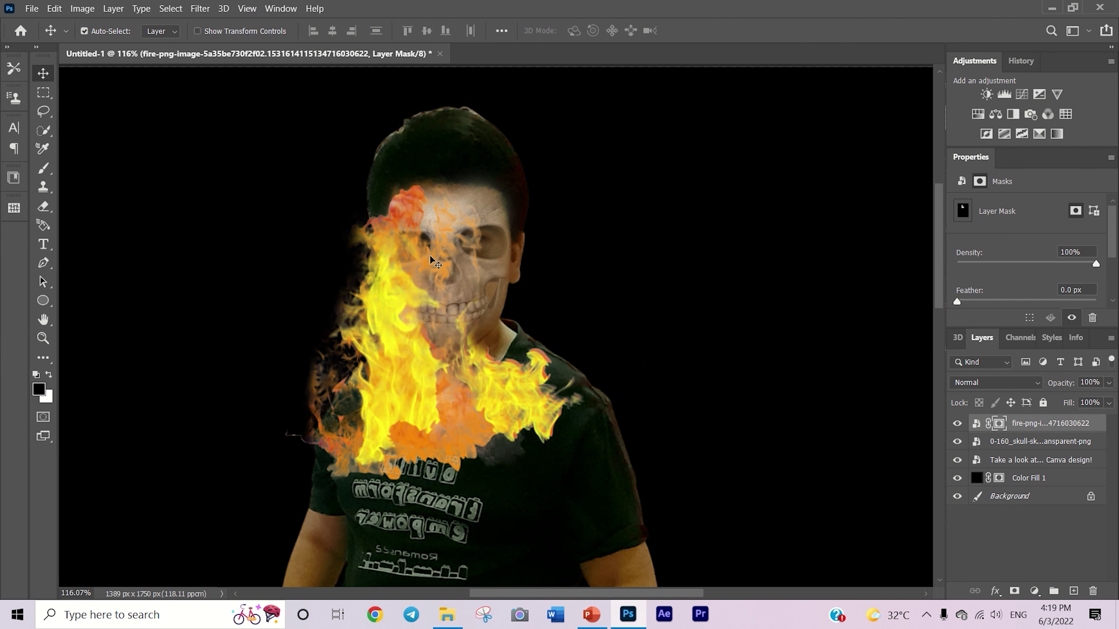
pyautogui.press('b')
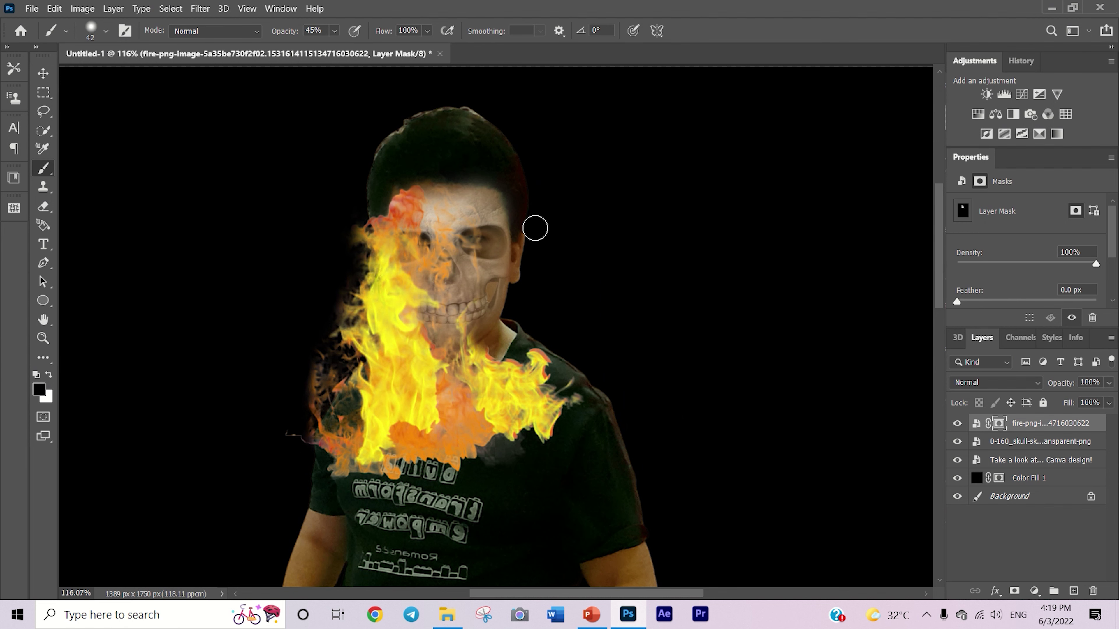
pyautogui.press('v')
pyautogui.moveTo(430, 340); pyautogui.dragTo(436, 272)
pyautogui.scroll(3, 557, 308)
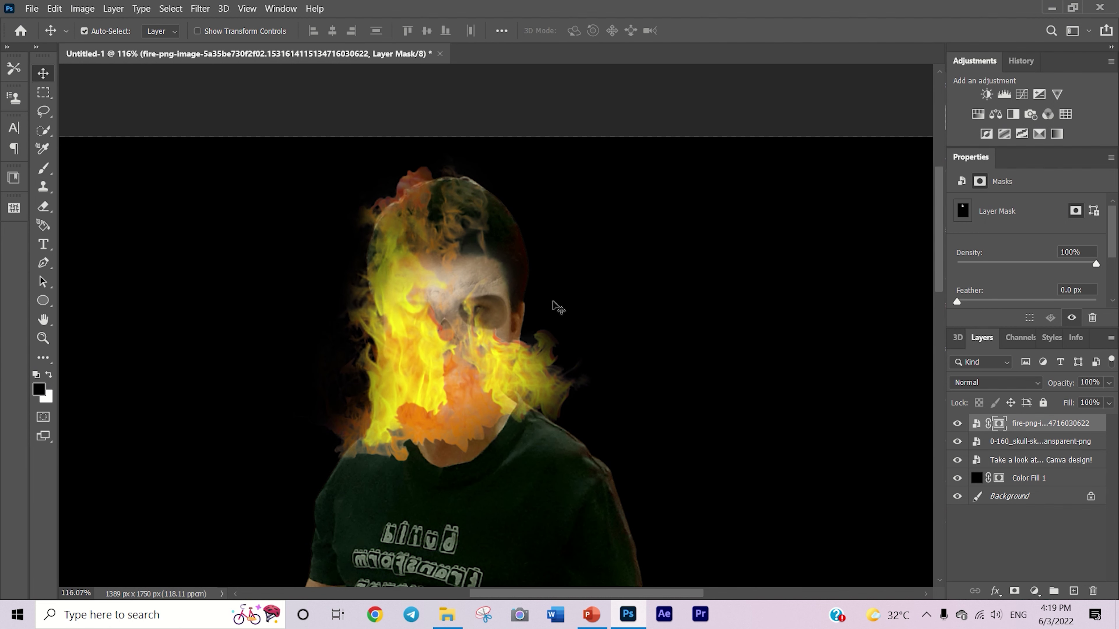
# - Convert the fire layer to a smart object and hide it to reveal the skull face
pyautogui.rightClick(1089, 427)
pyautogui.click(978, 139)
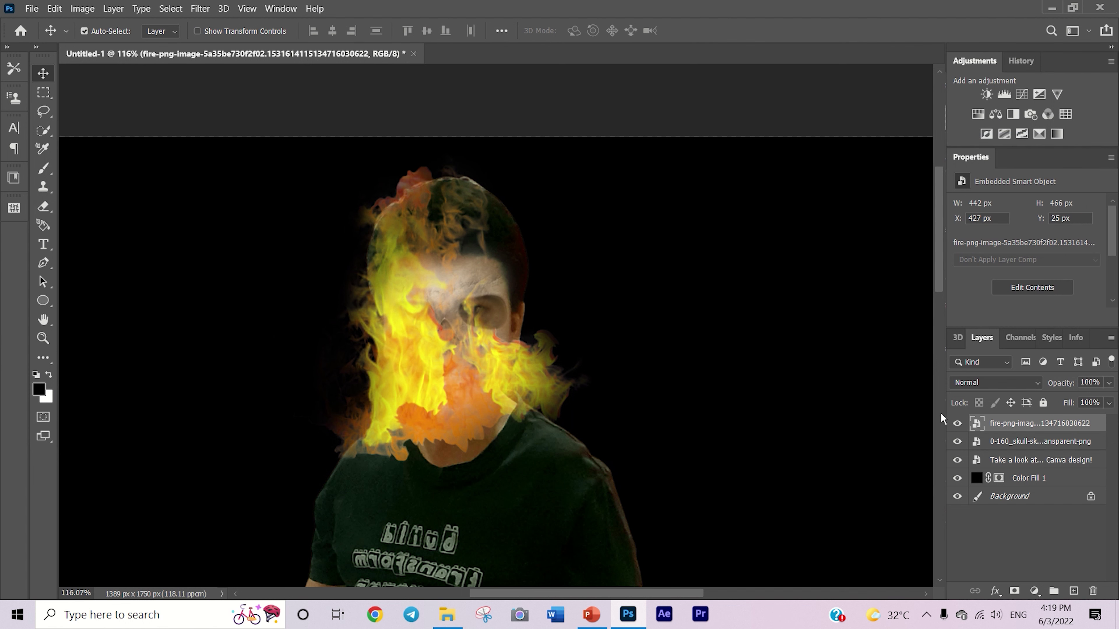
pyautogui.click(957, 424)
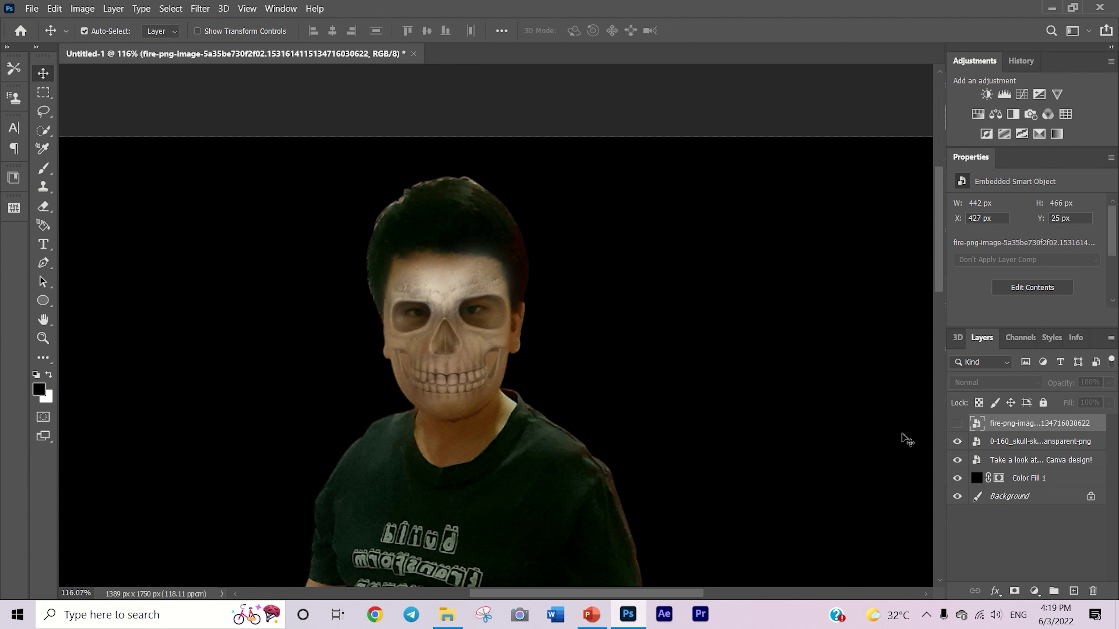
# - Add a blank layer mask to the 'Take a look at my Canva design!' photo layer
pyautogui.click(1082, 459)
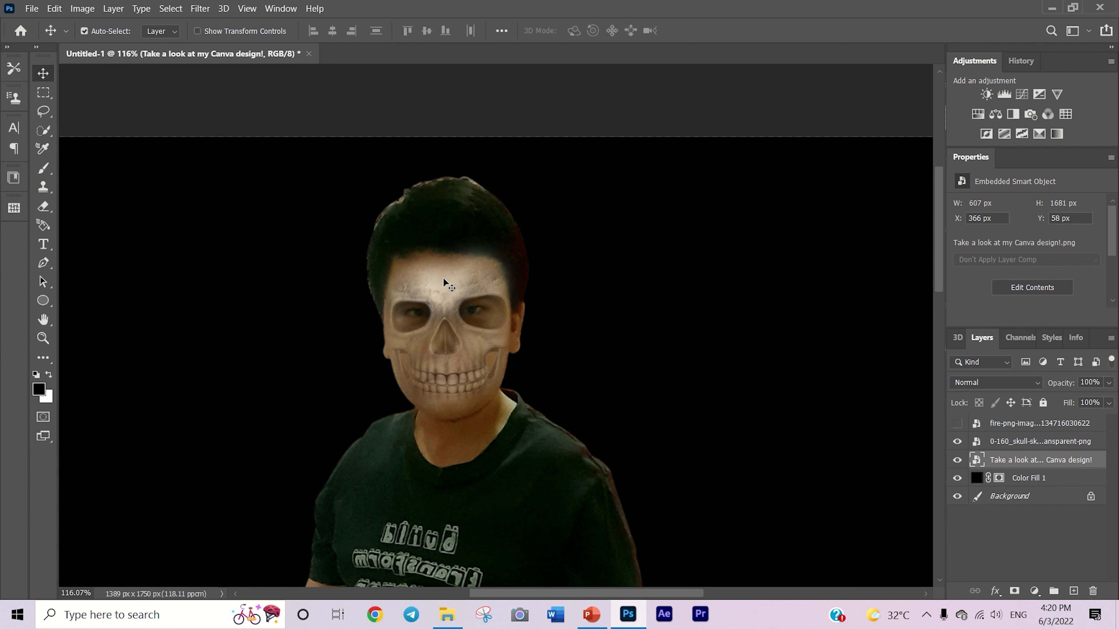
pyautogui.click(1015, 590)
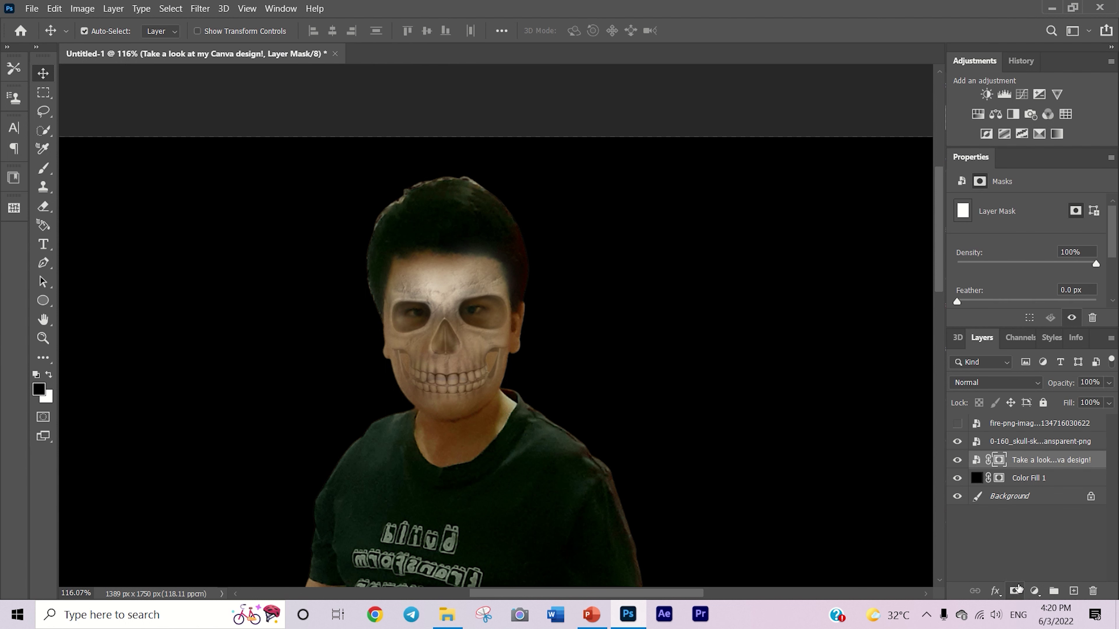
pyautogui.press('z')
pyautogui.moveTo(445, 233); pyautogui.dragTo(482, 219)
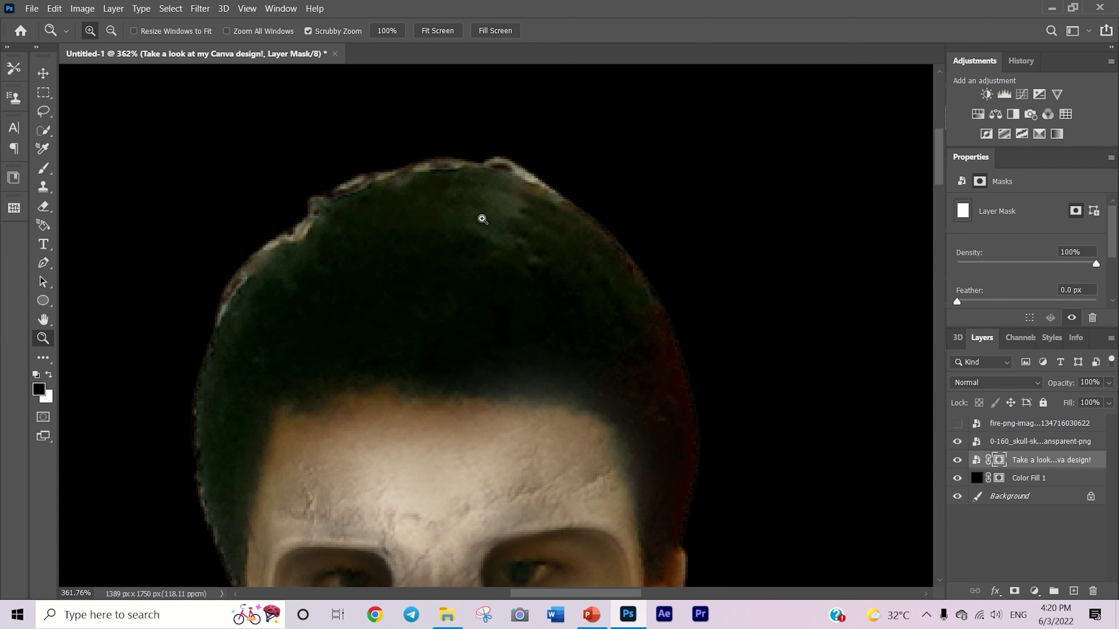
# - Fit the image in view and select the skull layer together with the photo layer
pyautogui.press('b')
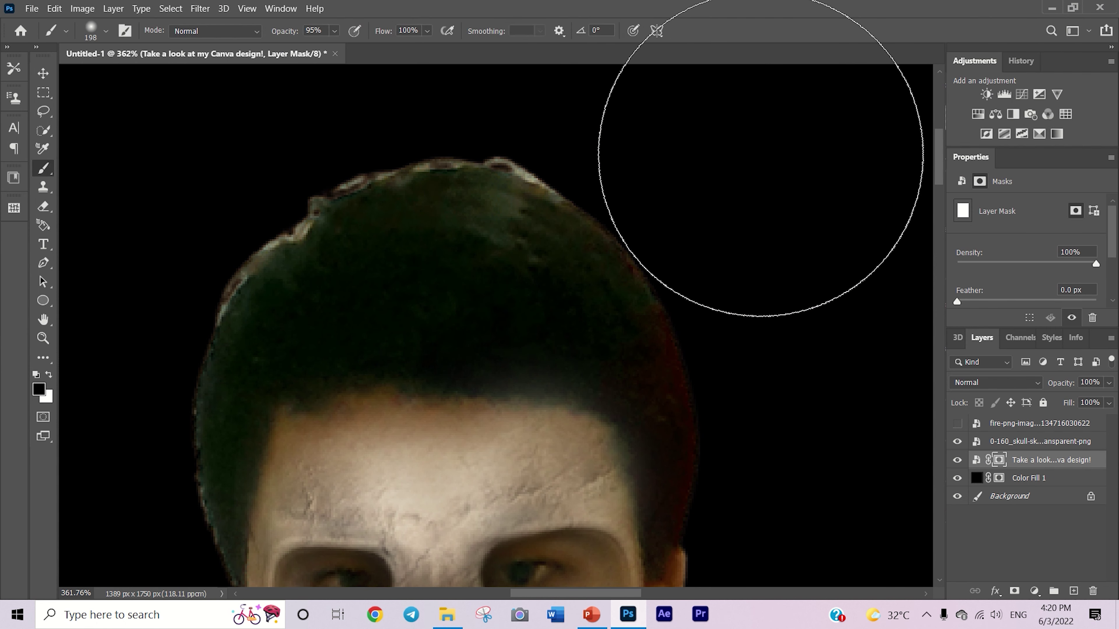
pyautogui.hotkey('ctrl', '0')
pyautogui.press('v')
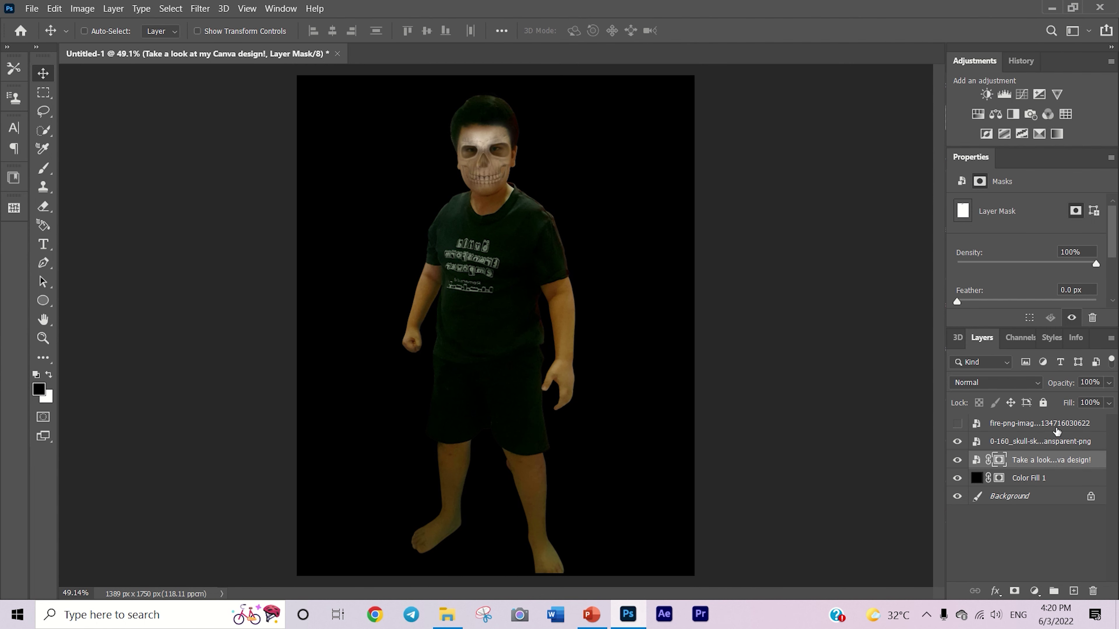
pyautogui.keyDown('ctrl'); pyautogui.click(1054, 442); pyautogui.keyUp('ctrl')
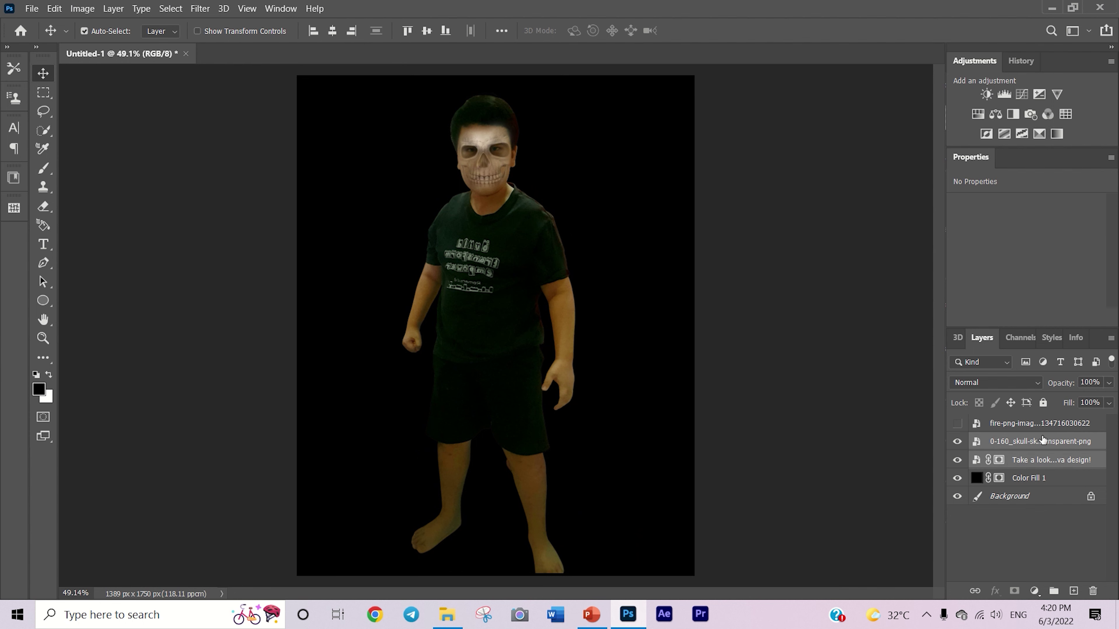
# - Merge the skull and photo layers into one smart object and nudge it up-left
pyautogui.rightClick(1042, 439)
pyautogui.click(867, 139)
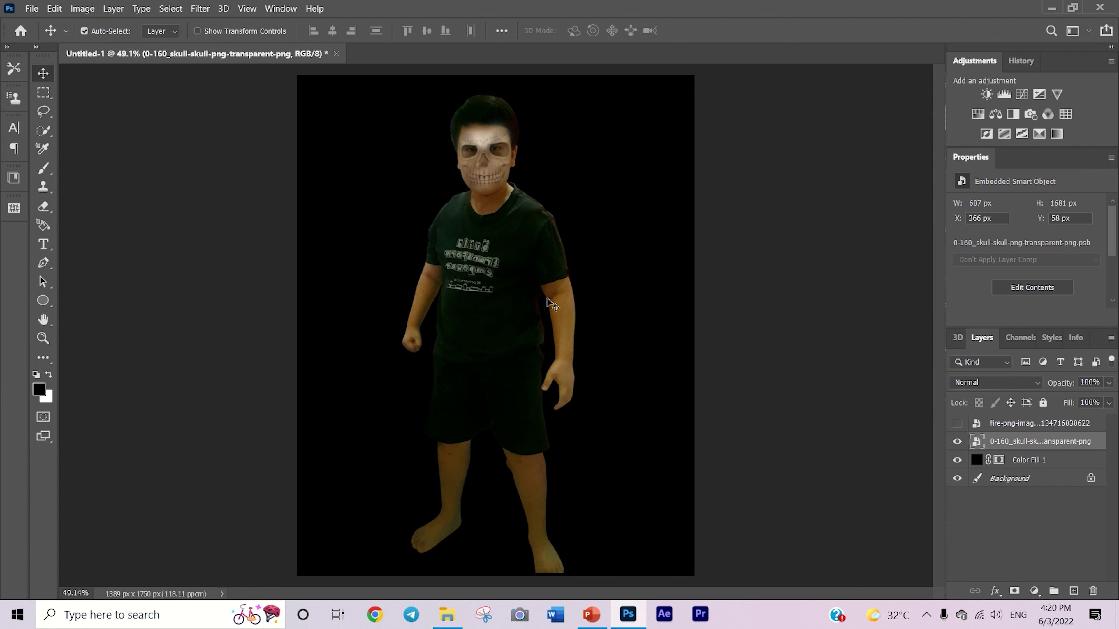
pyautogui.moveTo(546, 297); pyautogui.dragTo(534, 294)
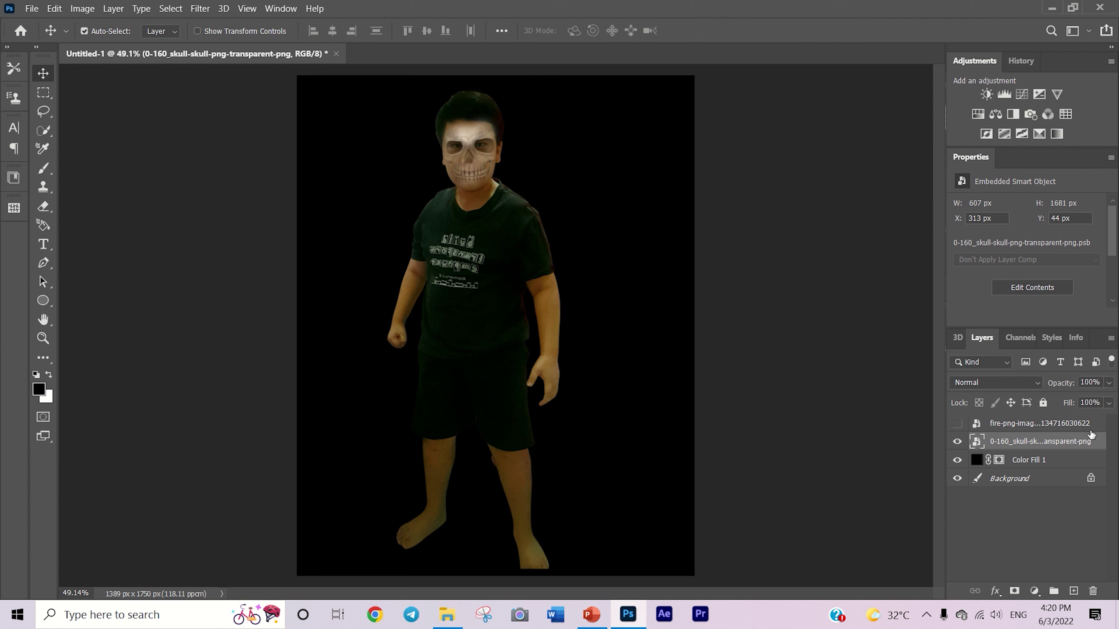
# - Show the fire layer again and reposition the flames and the boy-skull figure around the head
pyautogui.click(957, 423)
pyautogui.click(522, 293)
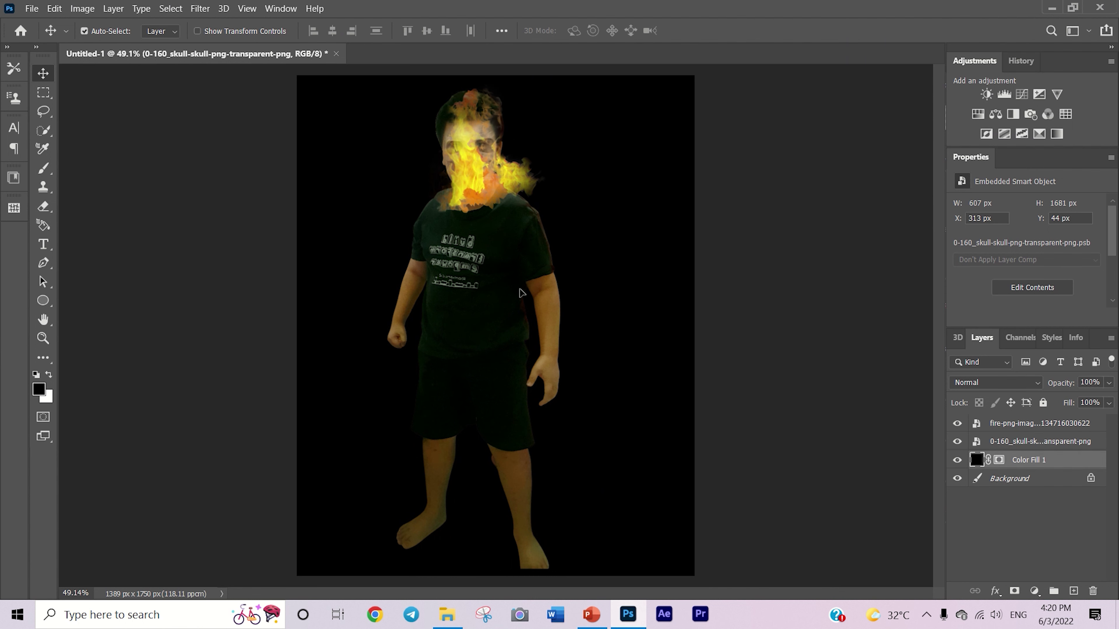
pyautogui.moveTo(485, 219); pyautogui.dragTo(503, 285)
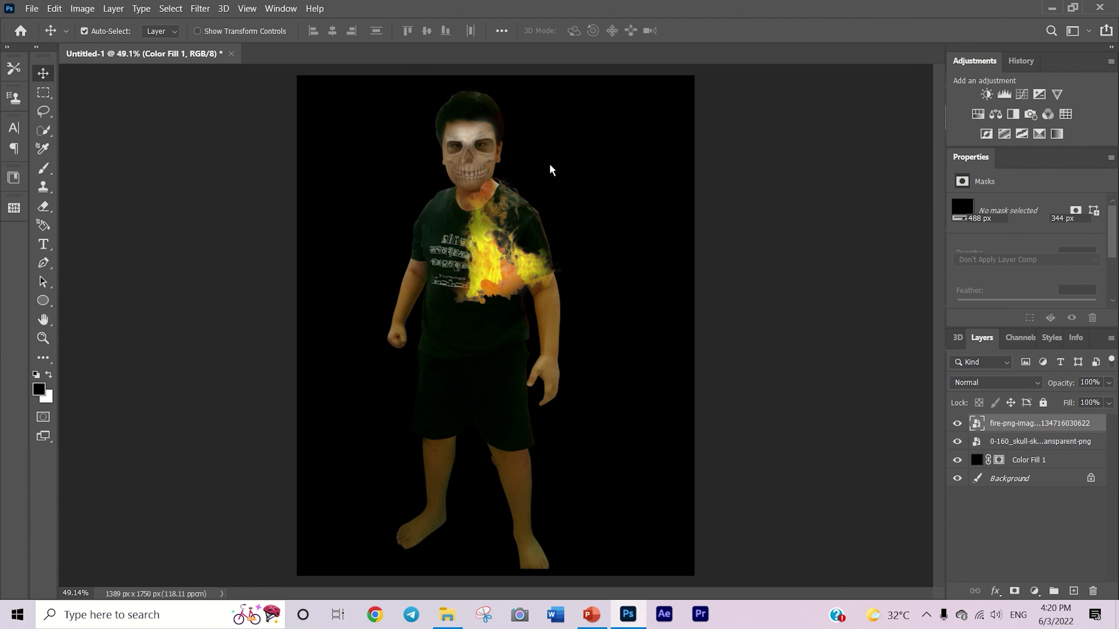
pyautogui.press('z')
pyautogui.moveTo(525, 161); pyautogui.dragTo(570, 162)
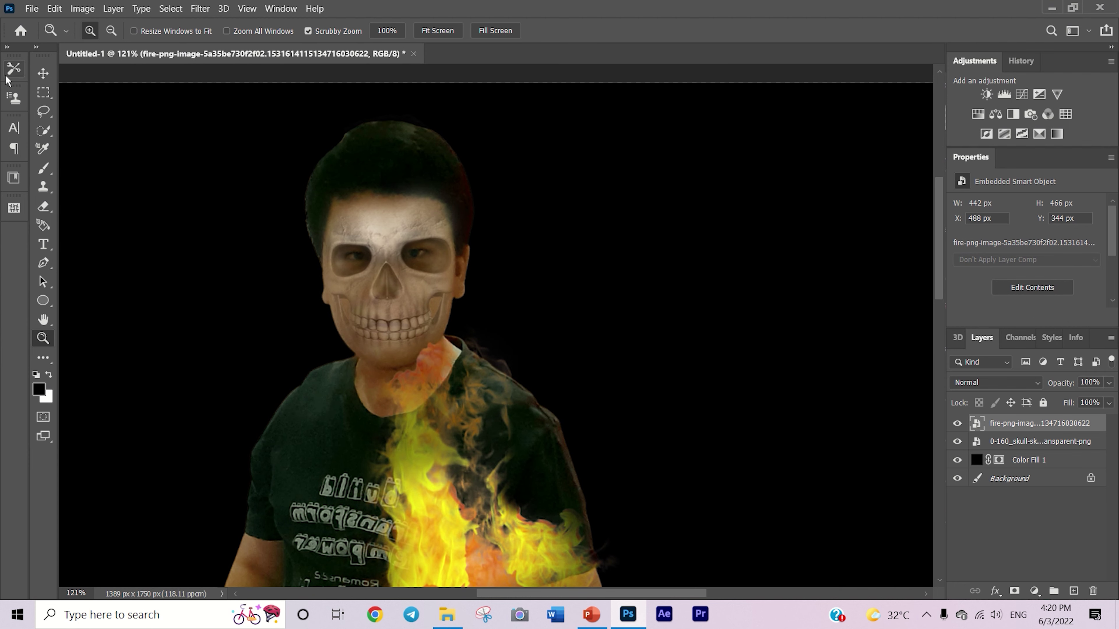
pyautogui.click(43, 74)
pyautogui.moveTo(334, 150); pyautogui.dragTo(399, 313)
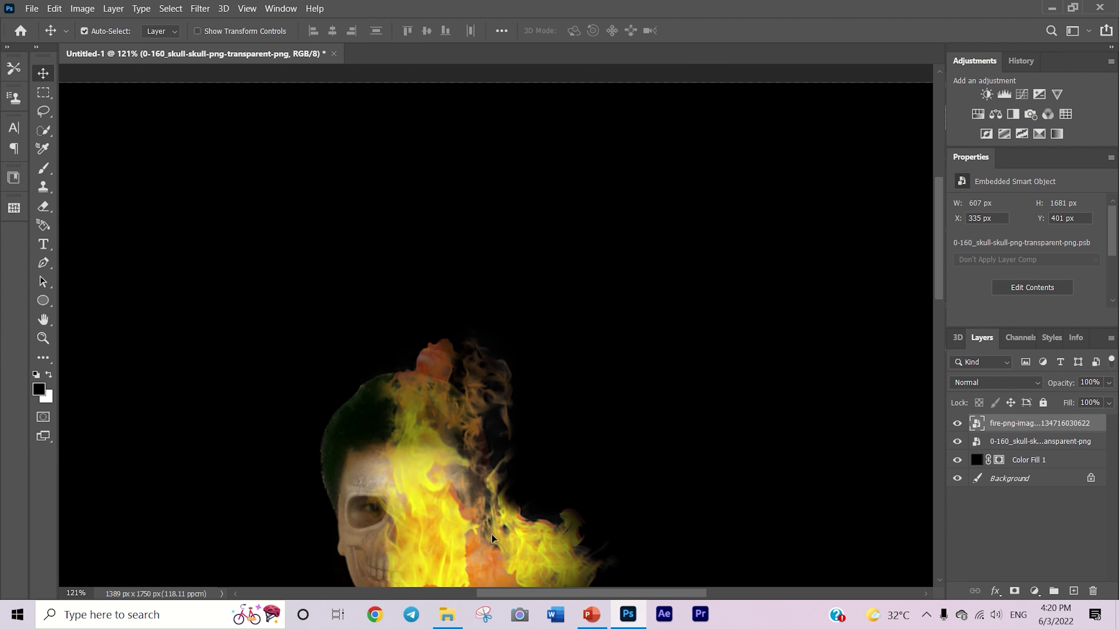
pyautogui.hscroll(-3, 522, 362)
pyautogui.scroll(-2, 563, 351)
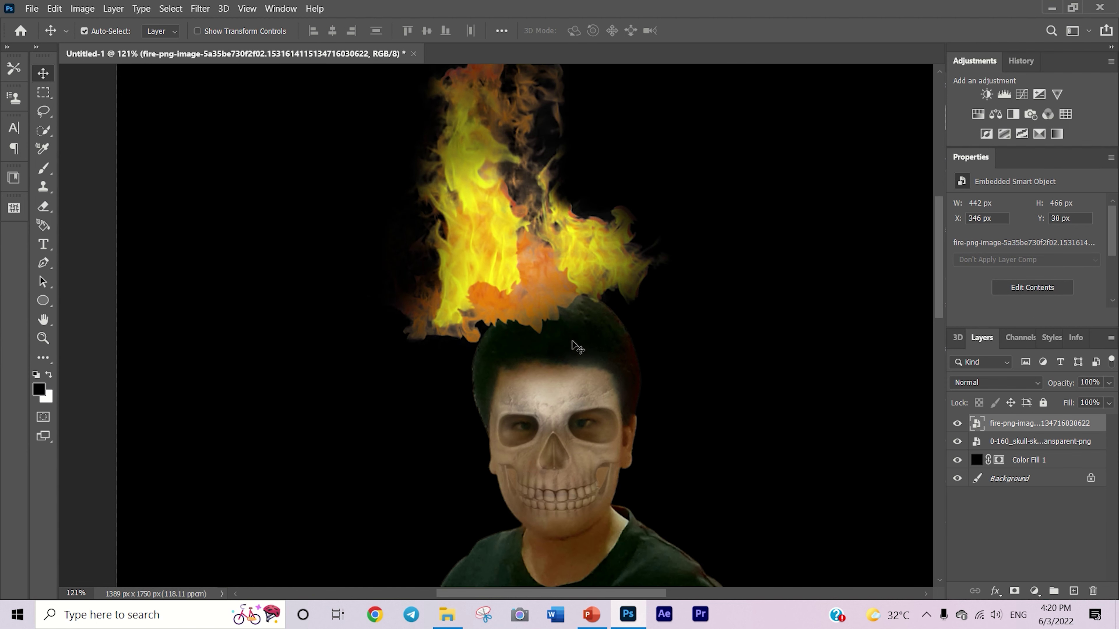
pyautogui.press('z')
pyautogui.moveTo(645, 293); pyautogui.dragTo(638, 277)
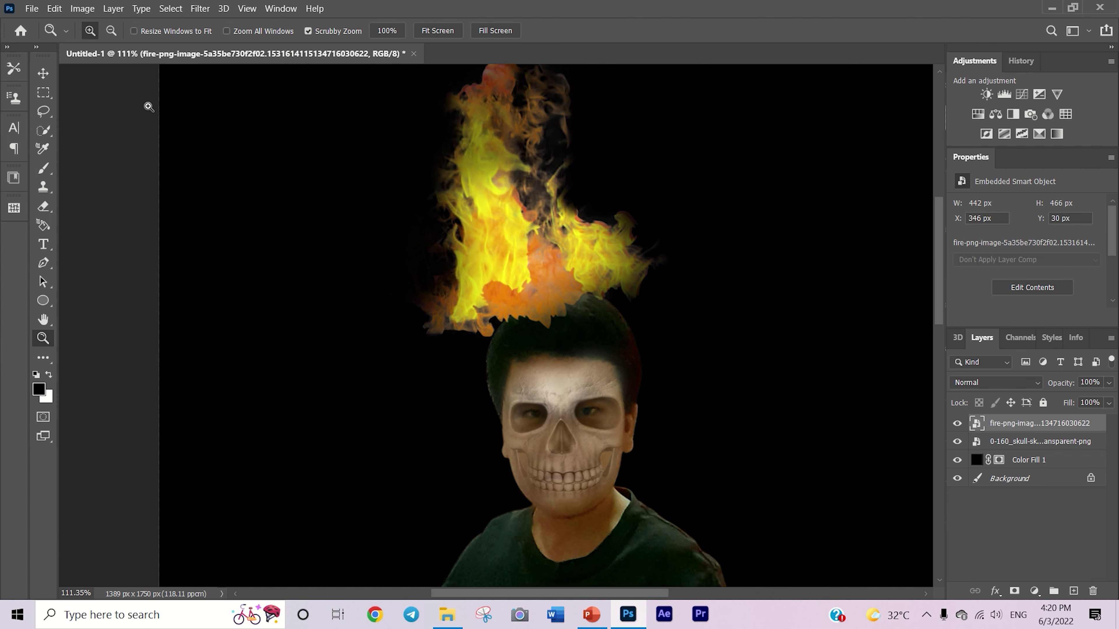
# - Warp the flame so it curves over the boy's head
pyautogui.click(43, 72)
pyautogui.hotkey('ctrl', 't')
pyautogui.moveTo(547, 258); pyautogui.dragTo(615, 379)
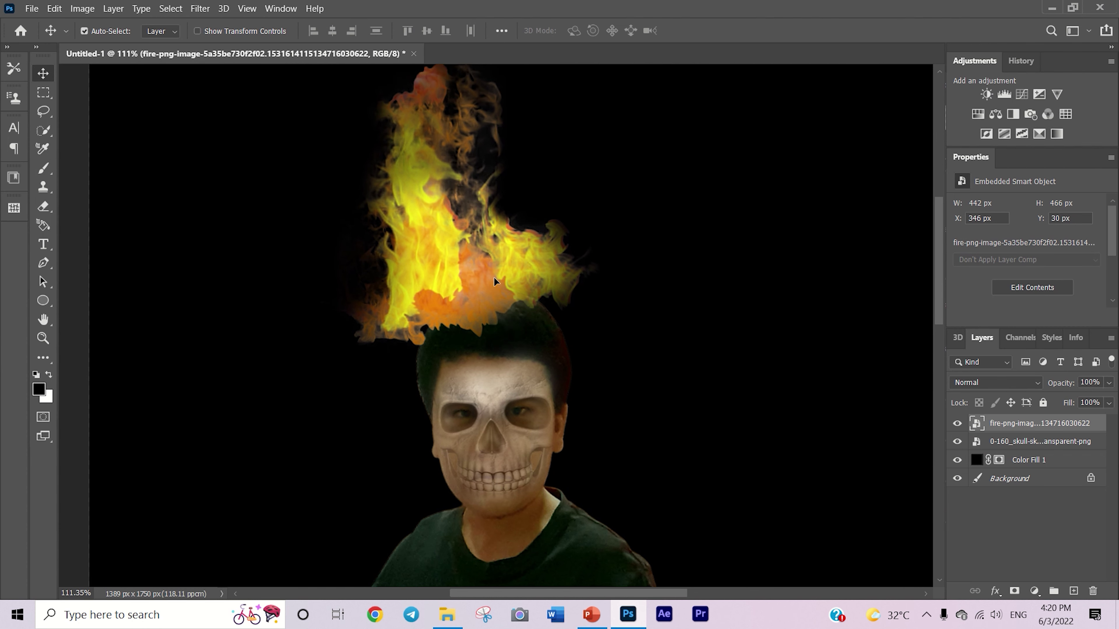
pyautogui.click(697, 30)
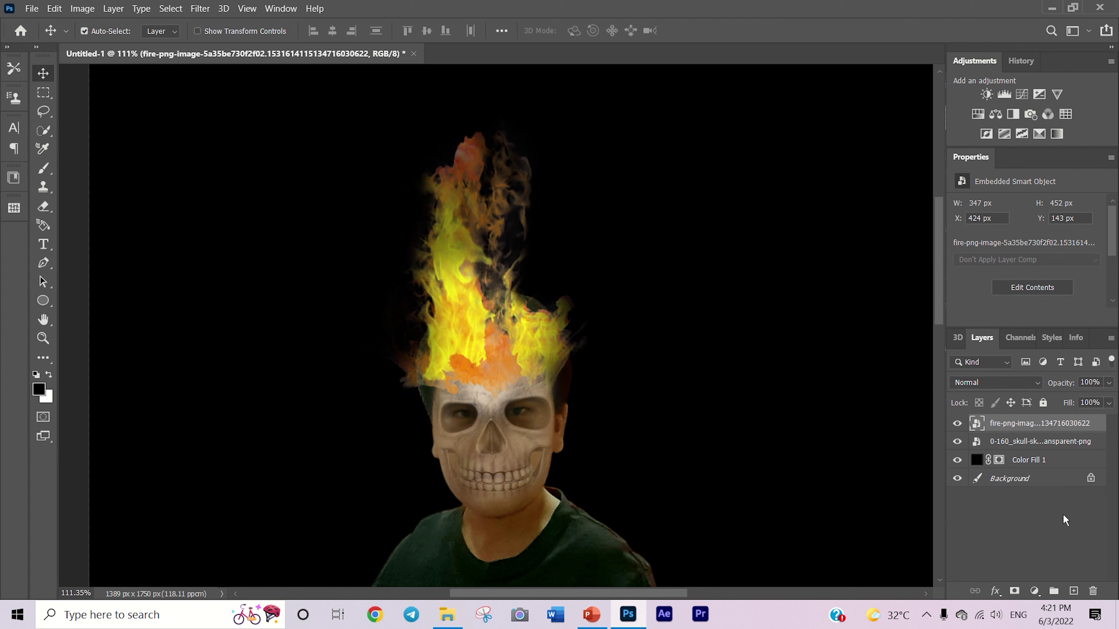
# - Add a mask to the flame and paint out the smoky wisps at its upper right
pyautogui.click(1014, 591)
pyautogui.press('b')
pyautogui.moveTo(610, 340); pyautogui.dragTo(532, 229)
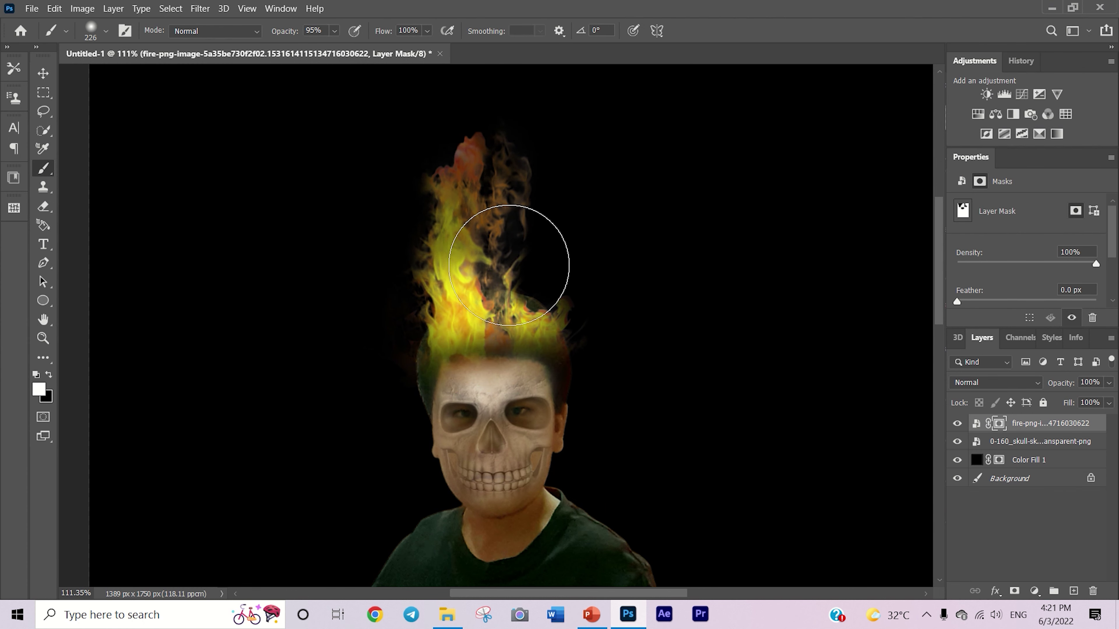
# - Start a new Free Transform on the flame layer and dismiss the warp warning
pyautogui.hotkey('ctrl', 't')
pyautogui.click(602, 266)
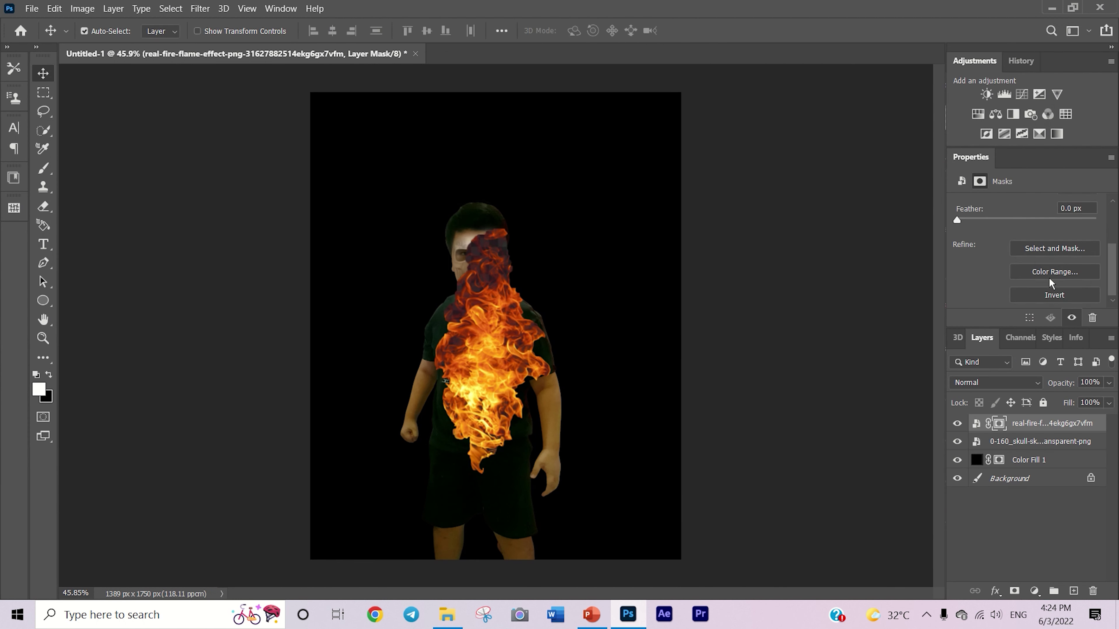
# - Open Select and Mask for the new flame, then turn the flame layer into a smart object
pyautogui.click(1028, 245)
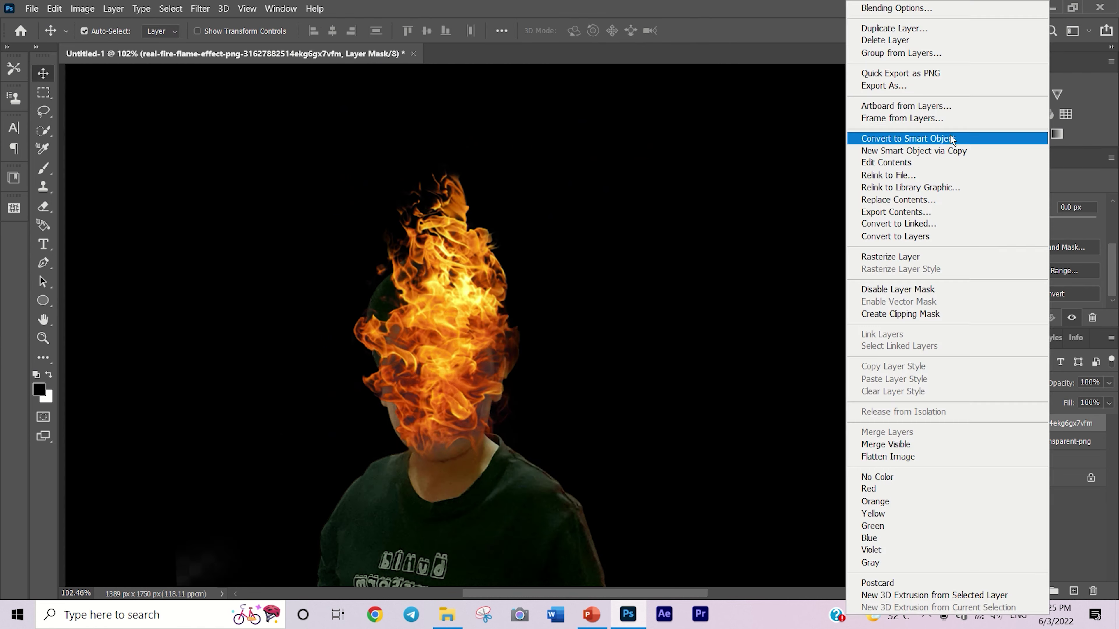
pyautogui.click(950, 139)
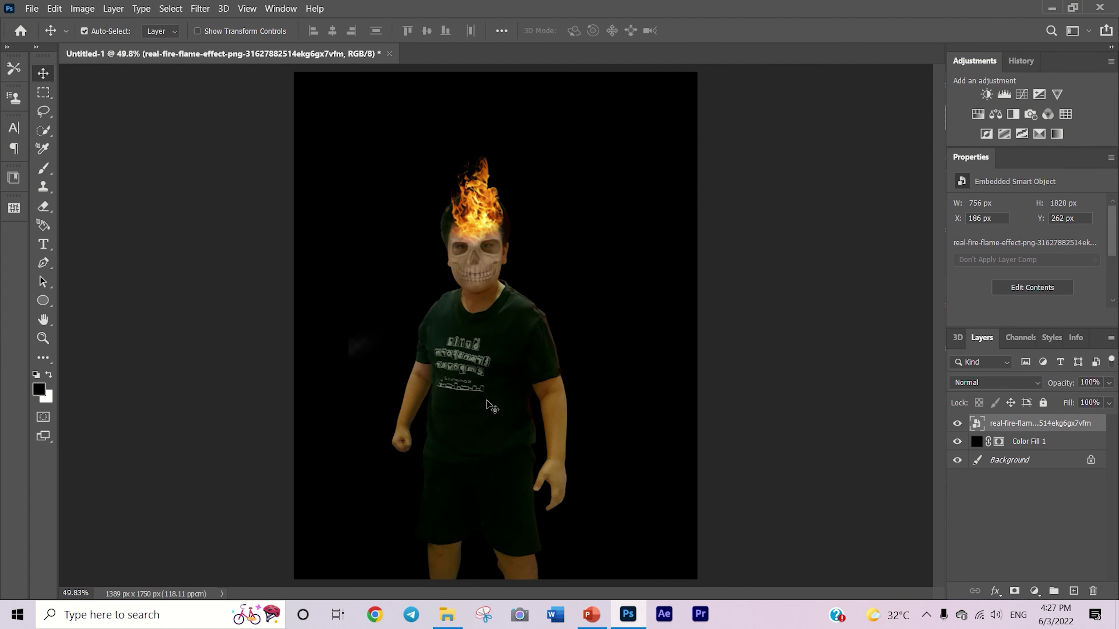
# - Add a mask to the flame layer and convert Color Fill 1 into a smart object
pyautogui.click(1014, 591)
pyautogui.press('b')
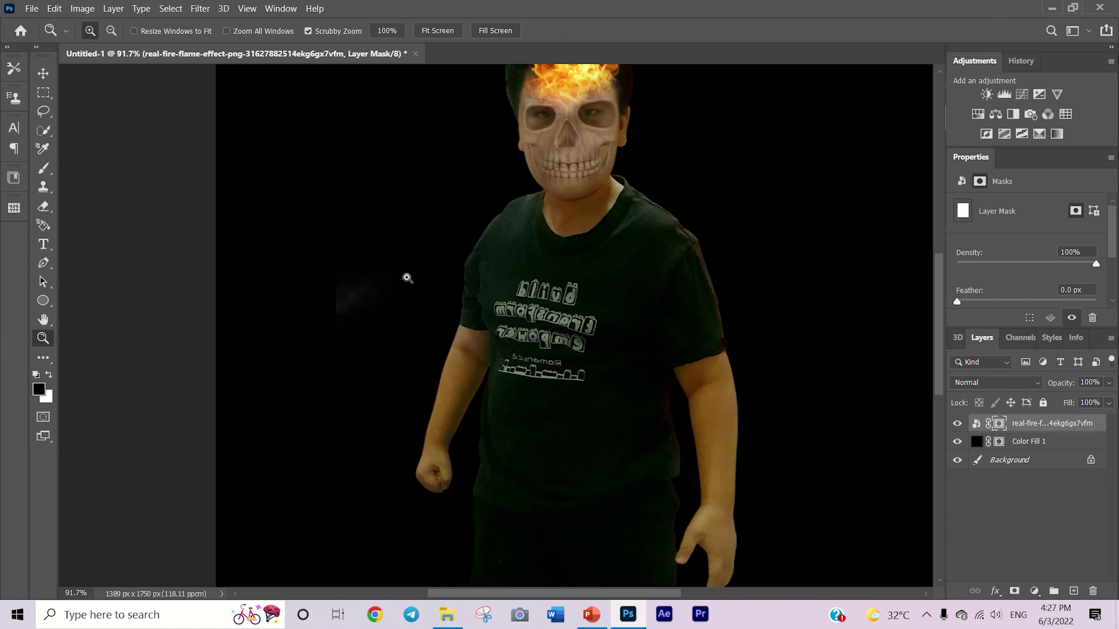
pyautogui.click(1074, 370)
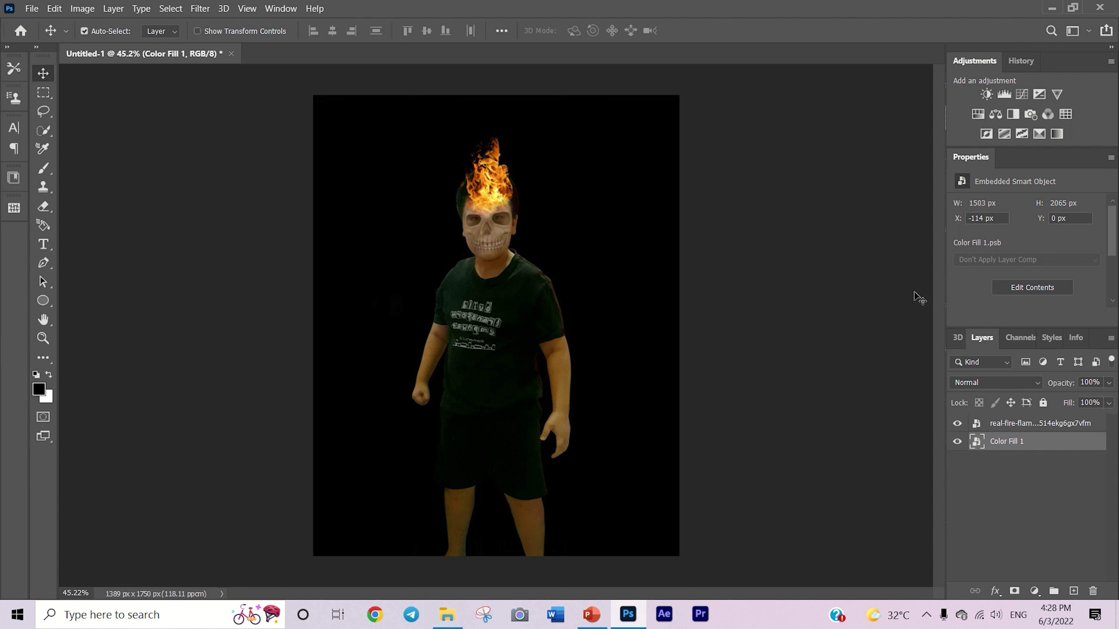
# - Add a dark grey Solid Color layer, make it a smart object, and squash it into a bottom floor strip
pyautogui.click(1033, 590)
pyautogui.click(992, 223)
pyautogui.click(1061, 210)
pyautogui.rightClick(1009, 441)
pyautogui.click(991, 195)
pyautogui.hotkey('ctrl', 't')
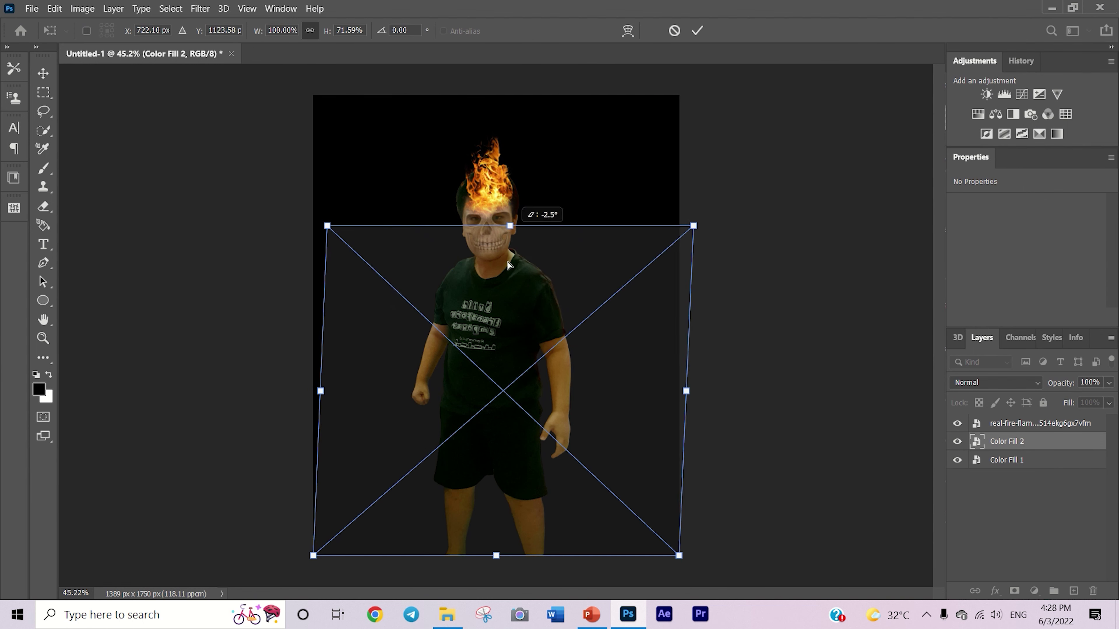
pyautogui.moveTo(508, 264); pyautogui.dragTo(282, 492)
pyautogui.click(697, 30)
# - Add another Solid Color fill layer with an inverted mask that hides it
pyautogui.click(1039, 423)
pyautogui.click(1007, 460)
pyautogui.click(1034, 591)
pyautogui.click(1026, 408)
pyautogui.press('Return')
pyautogui.hotkey('ctrl', 'i')
pyautogui.press('b')
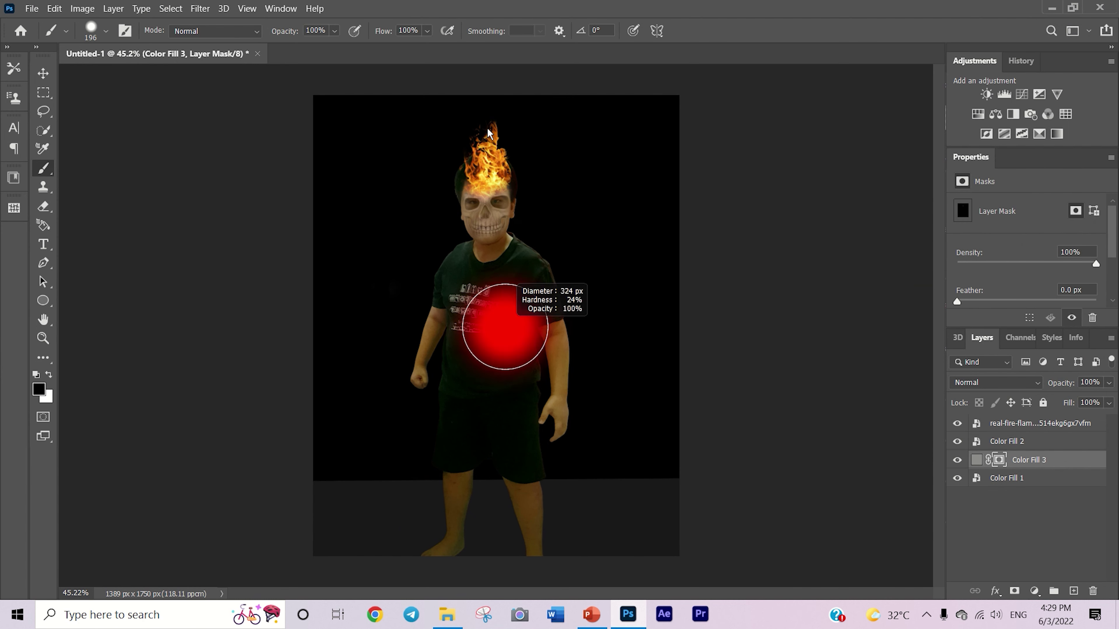
pyautogui.press('x')
# - Paint a soft white glow around the boy's outline and along his right arm
pyautogui.moveTo(492, 342); pyautogui.dragTo(374, 137)
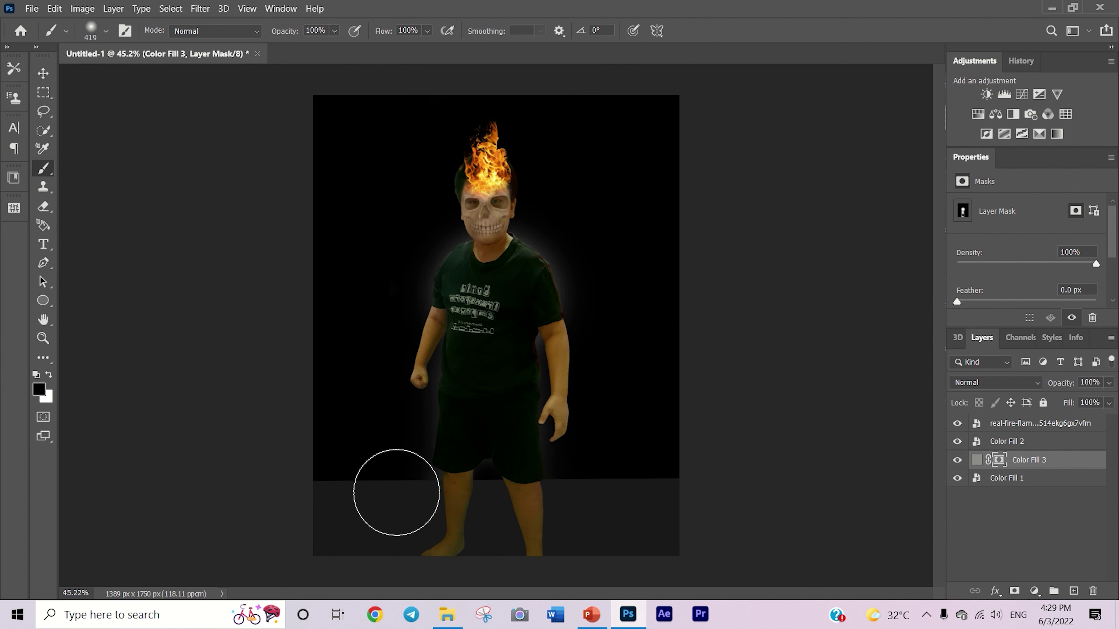
pyautogui.press('x')
pyautogui.moveTo(558, 310); pyautogui.dragTo(549, 425)
pyautogui.press('x')
pyautogui.scroll(5, 570, 320)
pyautogui.scroll(-3, 457, 245)
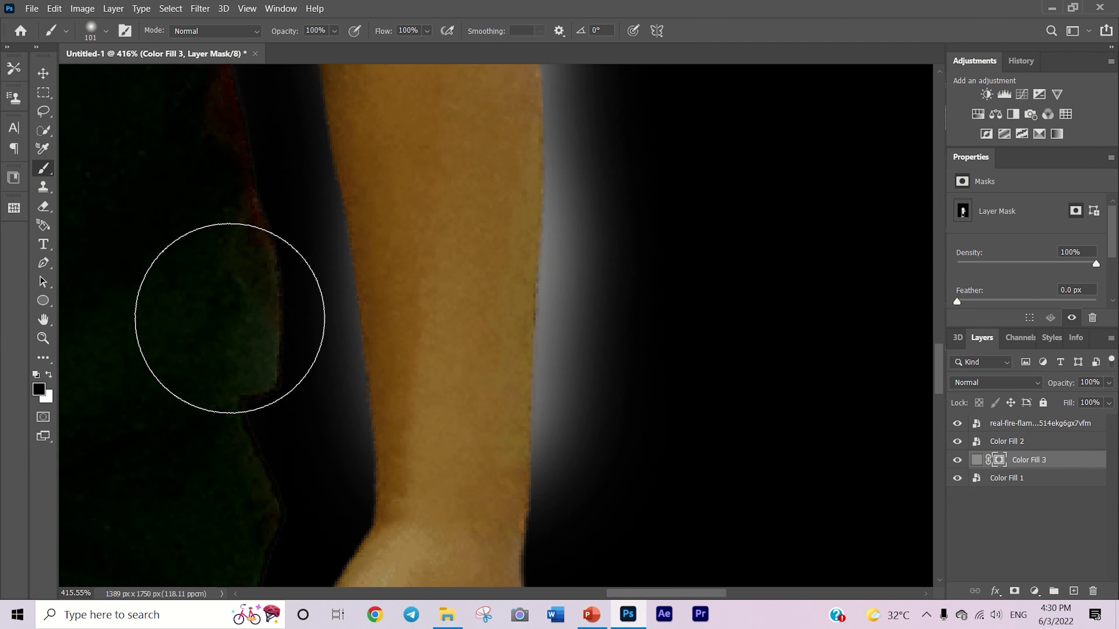
pyautogui.scroll(-1, 249, 278)
pyautogui.scroll(-1, 308, 220)
# - Extend the glow around the lower hand and remove it between the fingers
pyautogui.moveTo(492, 379); pyautogui.dragTo(508, 311)
pyautogui.press('x')
pyautogui.moveTo(454, 353); pyautogui.dragTo(415, 478)
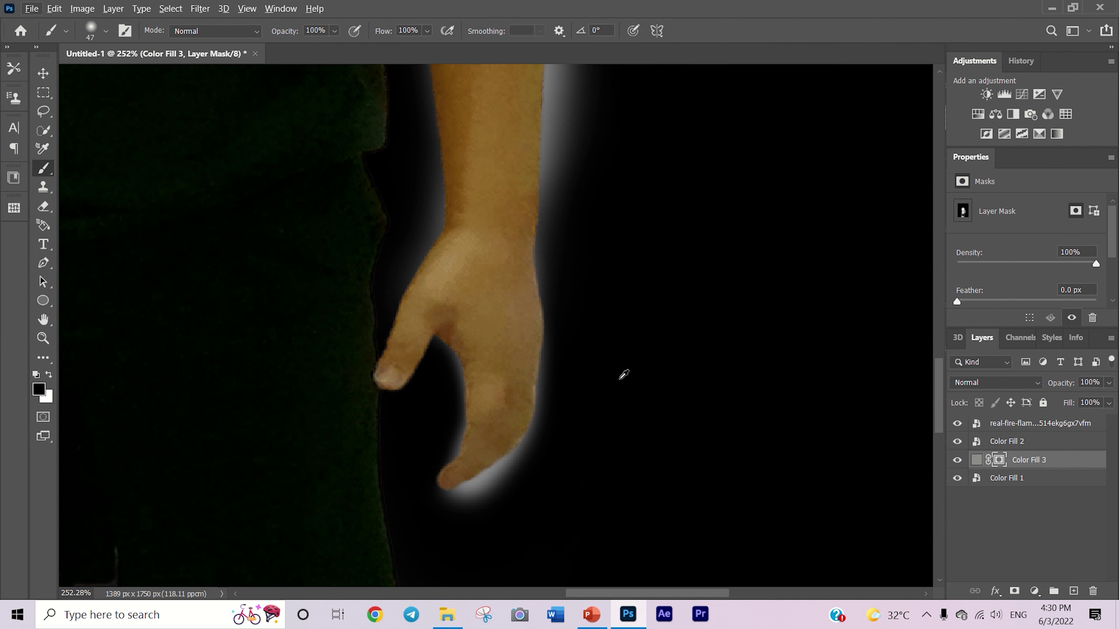
pyautogui.press('[')
pyautogui.press('[')
pyautogui.press('[')
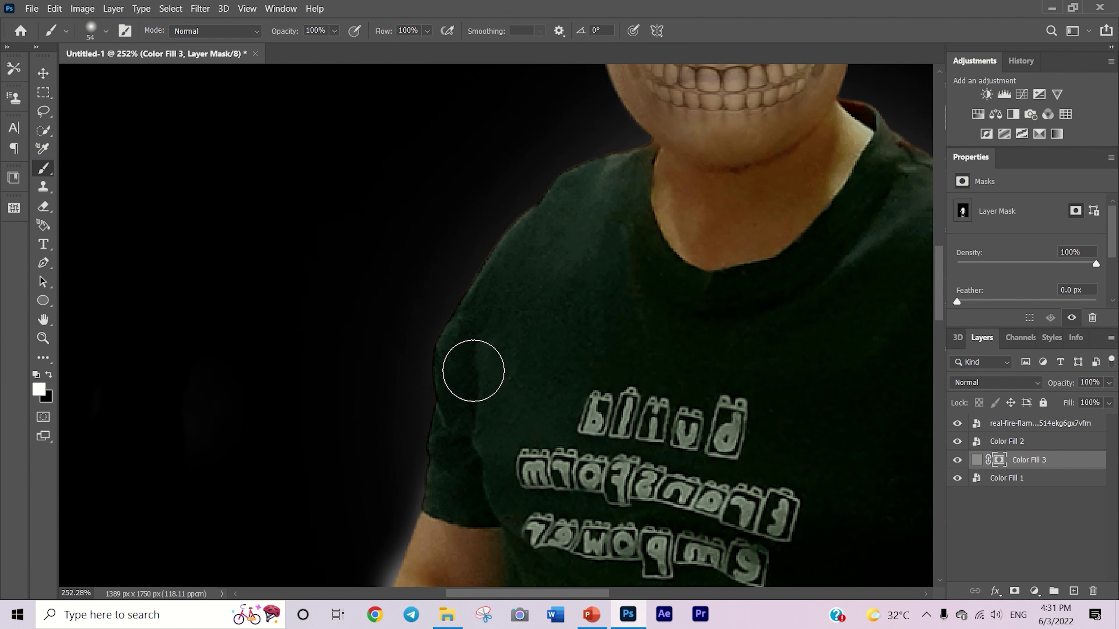
pyautogui.scroll(-4, 328, 327)
pyautogui.scroll(-4, 268, 395)
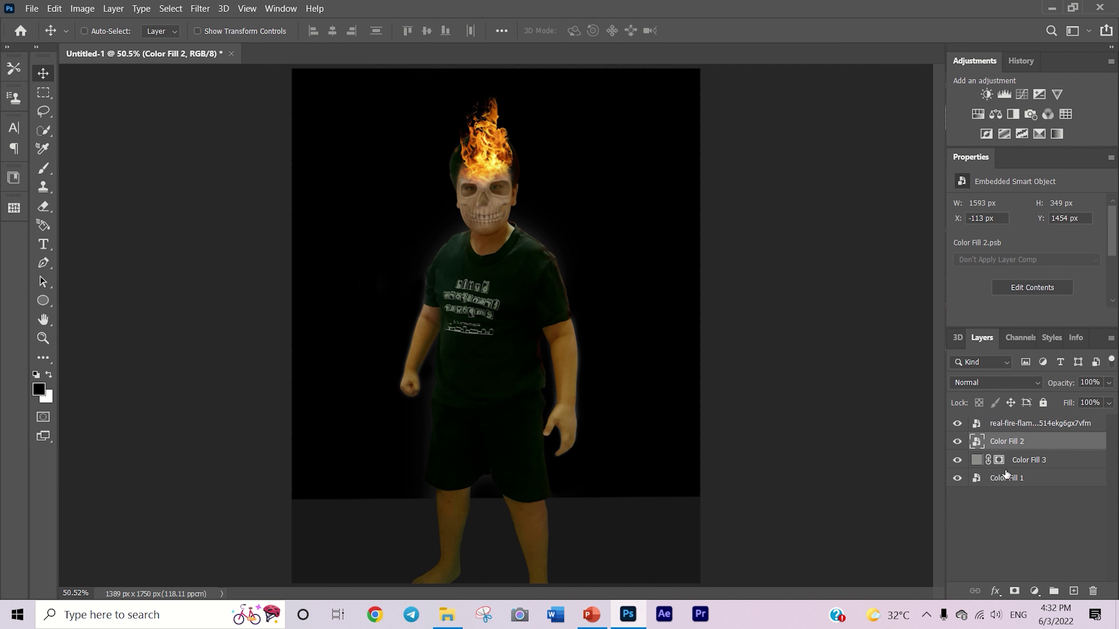
# - On the Color Fill 3 mask, paint dark floor shadows beside the legs with a 27° brush tip
pyautogui.click(1026, 460)
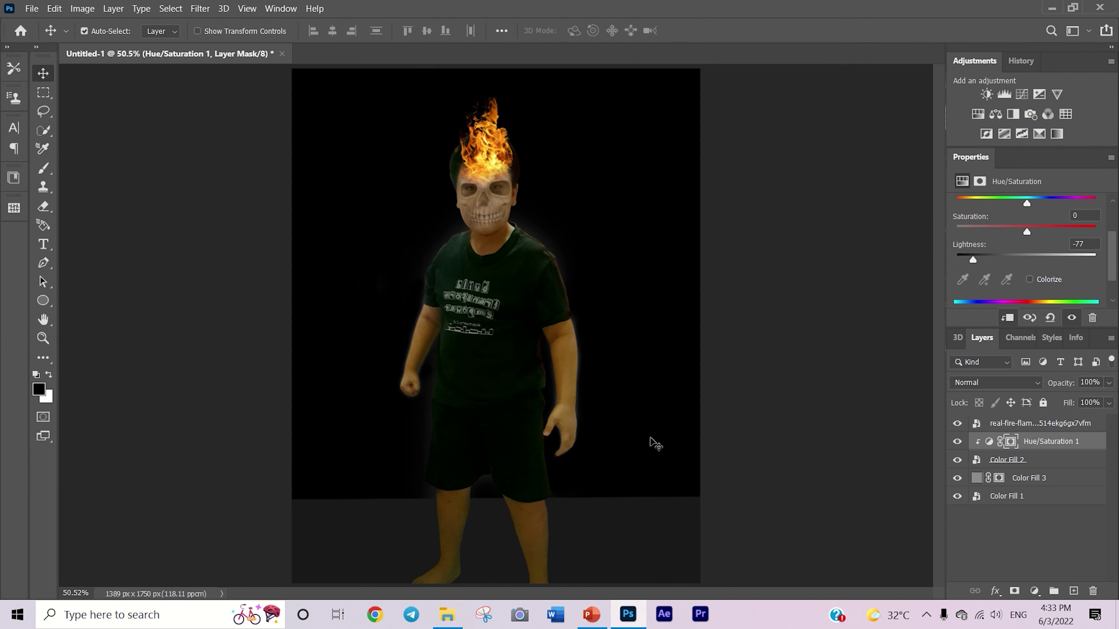
pyautogui.press('b')
pyautogui.scroll(-1, 319, 579)
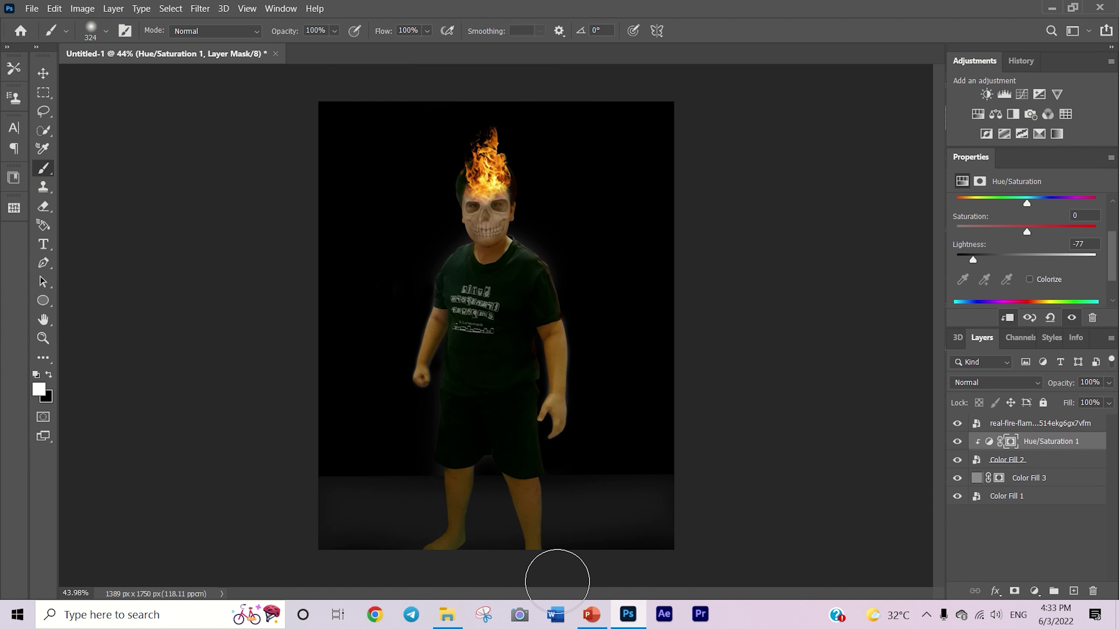
pyautogui.scroll(5, 550, 430)
pyautogui.rightClick(431, 429)
pyautogui.moveTo(452, 382); pyautogui.dragTo(458, 375)
pyautogui.press('Return')
pyautogui.press('x')
pyautogui.moveTo(530, 452)
pyautogui.mouseDown()
pyautogui.moveTo(637, 355)
pyautogui.moveTo(482, 457)
pyautogui.mouseUp()
pyautogui.hscroll(5, 482, 458)
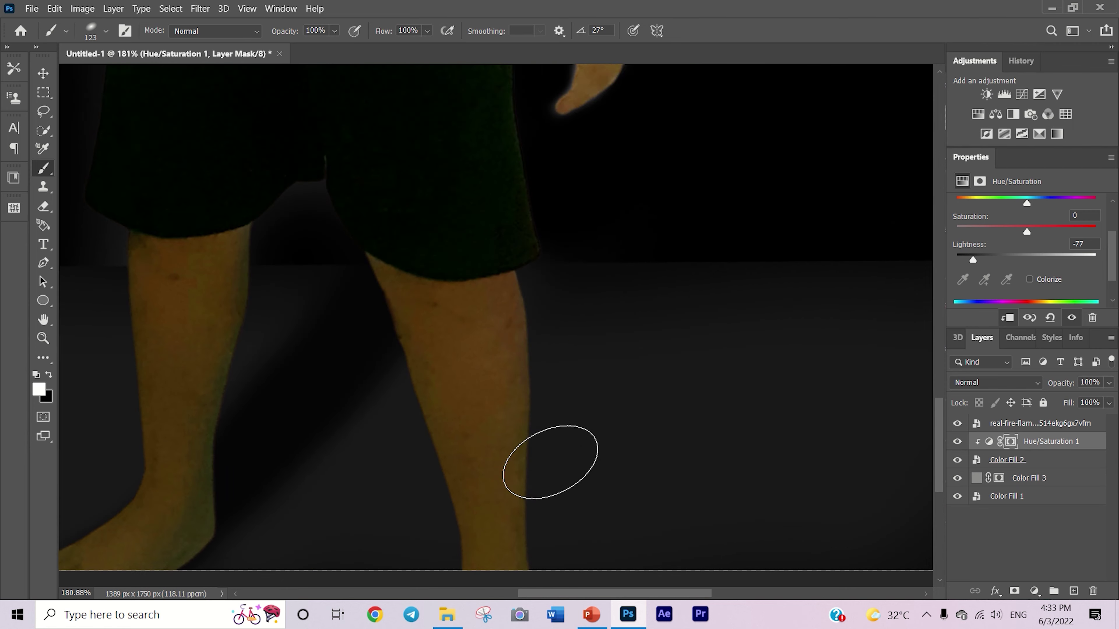
pyautogui.moveTo(549, 463); pyautogui.dragTo(604, 431)
pyautogui.scroll(-5, 689, 295)
# - Merge the Color Fill 2 and Color Fill 3 layers into one
pyautogui.press('v')
pyautogui.click(1008, 459)
pyautogui.keyDown('shift'); pyautogui.click(1029, 478); pyautogui.keyUp('shift')
pyautogui.hotkey('ctrl', 'e')
# - Add a Hue/Saturation adjustment at Lightness -73, clipped to the figure layer
pyautogui.click(1040, 423)
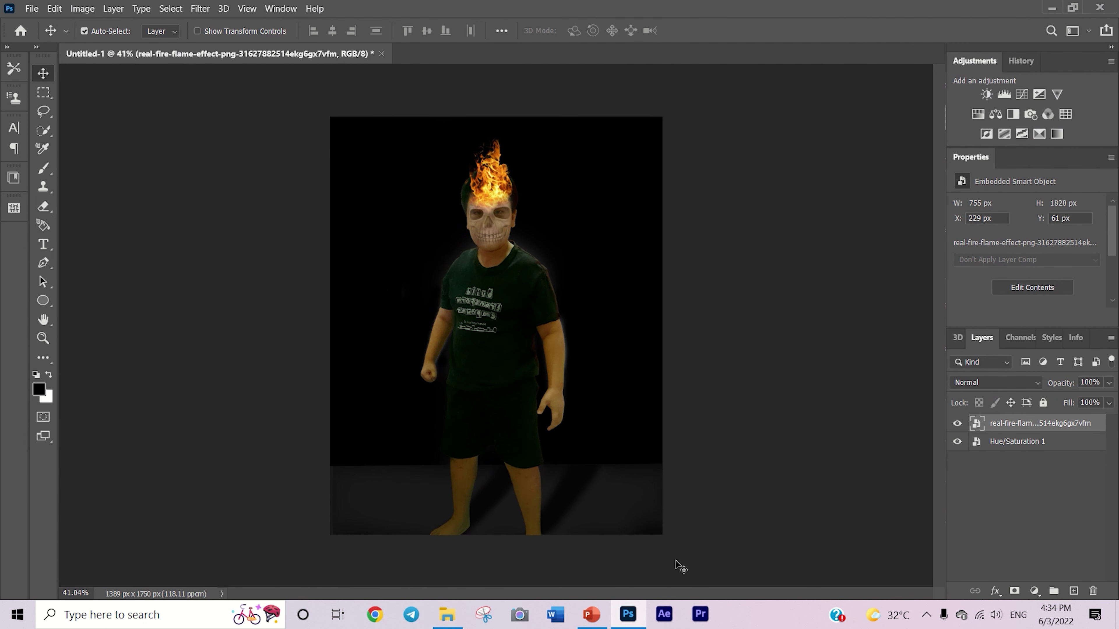
pyautogui.click(995, 114)
pyautogui.moveTo(1026, 266); pyautogui.dragTo(976, 267)
pyautogui.scroll(6, 478, 529)
pyautogui.hotkey('ctrl', 'alt', 'g')
# - Paint the Hue/Saturation mask to keep a brighter edge along the forearm
pyautogui.press('b')
pyautogui.press('x')
pyautogui.rightClick(551, 366)
pyautogui.moveTo(542, 332); pyautogui.dragTo(546, 195)
pyautogui.press('x')
pyautogui.scroll(-3, 564, 199)
pyautogui.scroll(3, 590, 132)
pyautogui.scroll(5, 573, 255)
pyautogui.scroll(-3, 572, 352)
pyautogui.scroll(4, 528, 463)
pyautogui.scroll(-3, 557, 315)
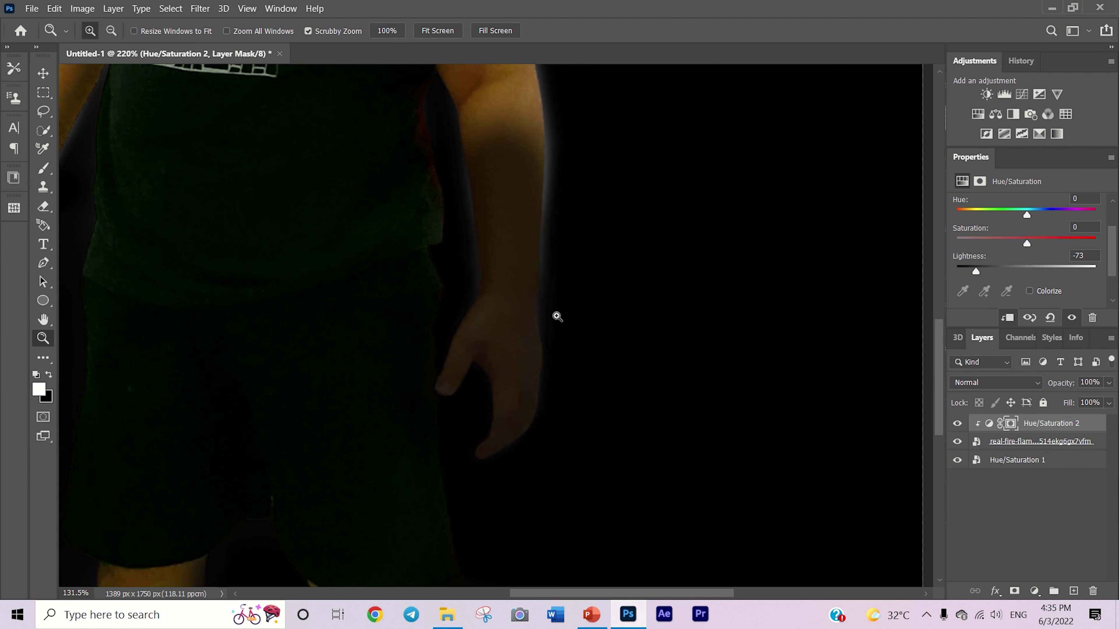
pyautogui.scroll(3, 456, 323)
pyautogui.press('x')
pyautogui.press(']')
pyautogui.moveTo(456, 323); pyautogui.dragTo(463, 439)
# - Refine the mask with black and white strokes, shading along the other forearm
pyautogui.press('x')
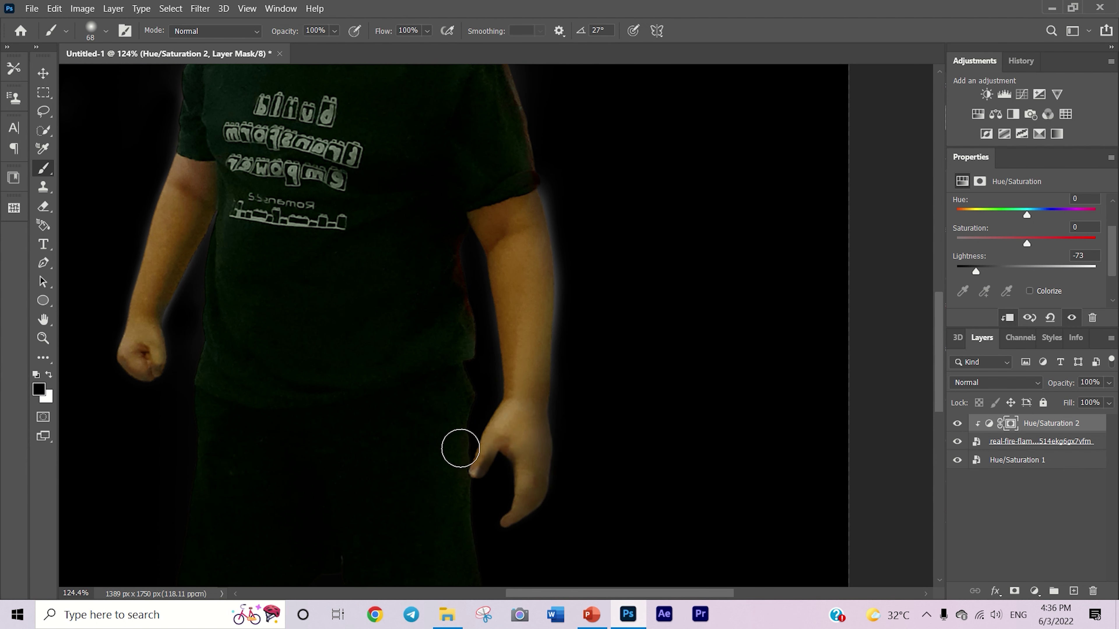
pyautogui.scroll(5, 475, 428)
pyautogui.press(']')
pyautogui.press('x')
pyautogui.press('z')
pyautogui.hotkey('ctrl', '0')
pyautogui.press('b')
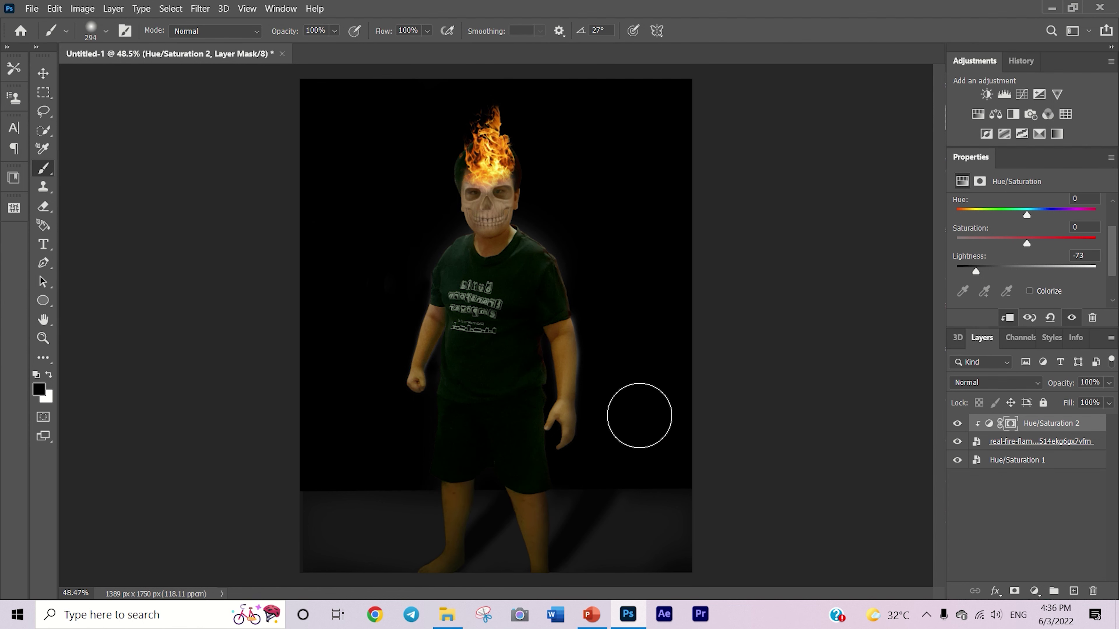
pyautogui.press(']')
pyautogui.press(']')
pyautogui.press(']')
pyautogui.press('x')
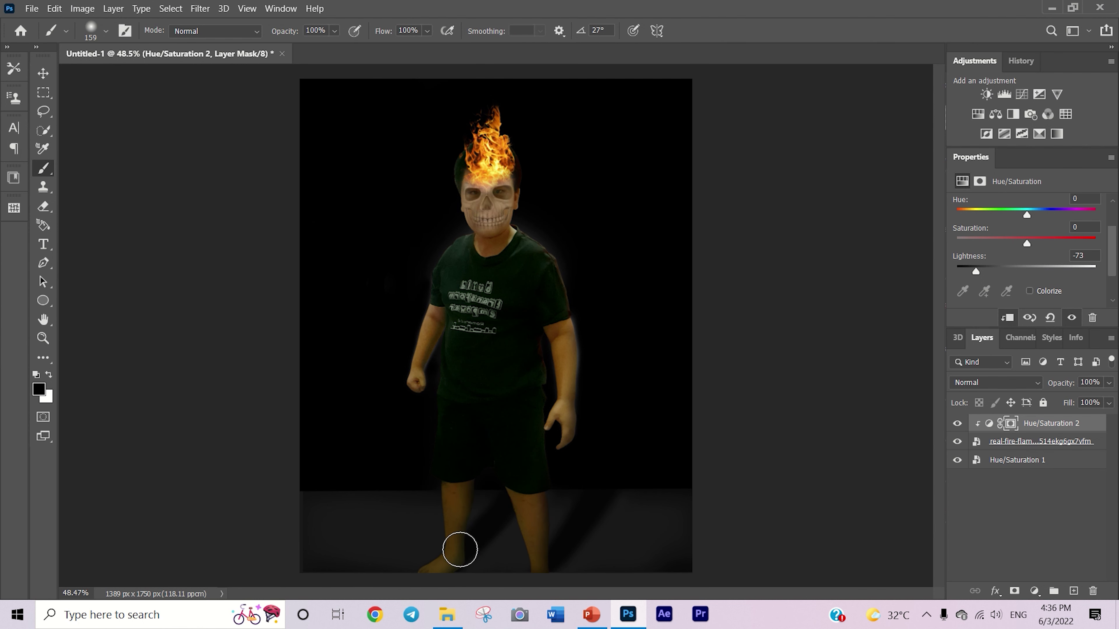
pyautogui.scroll(3, 459, 549)
pyautogui.scroll(-2, 450, 300)
pyautogui.scroll(3, 624, 300)
pyautogui.scroll(2, 574, 362)
pyautogui.scroll(-2, 508, 226)
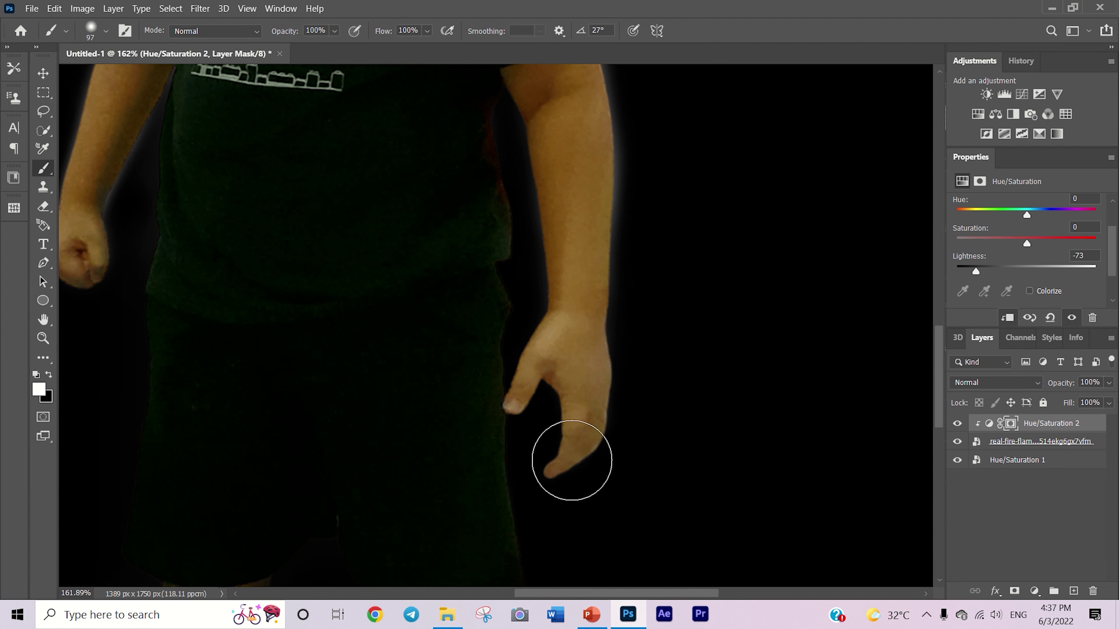
pyautogui.press('x')
pyautogui.scroll(2, 547, 155)
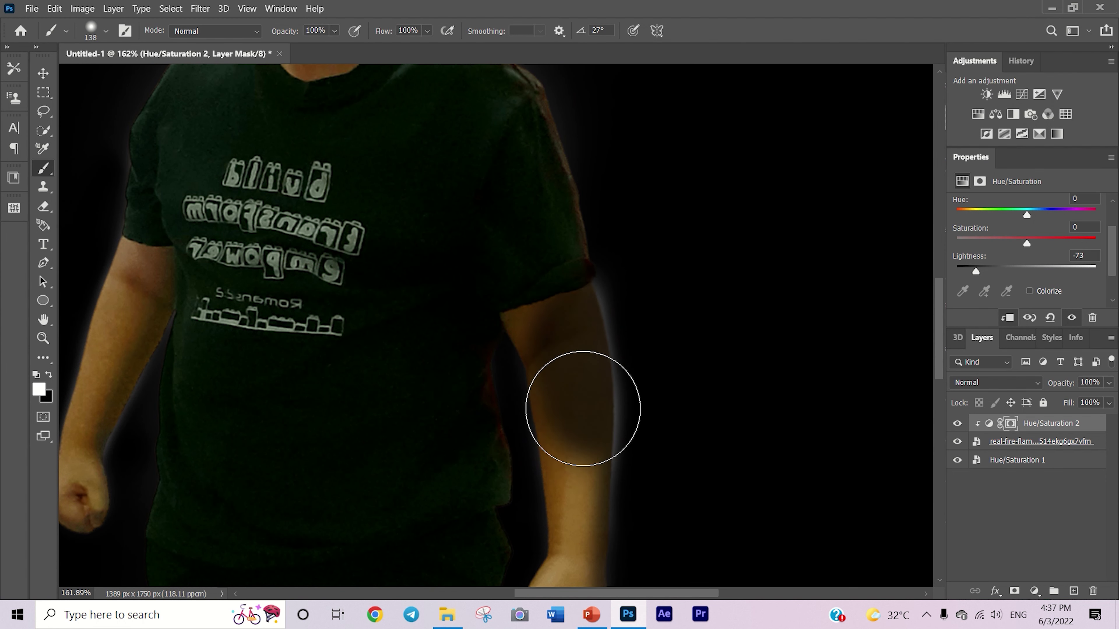
pyautogui.scroll(-4, 587, 327)
pyautogui.scroll(-1, 669, 424)
pyautogui.press('x')
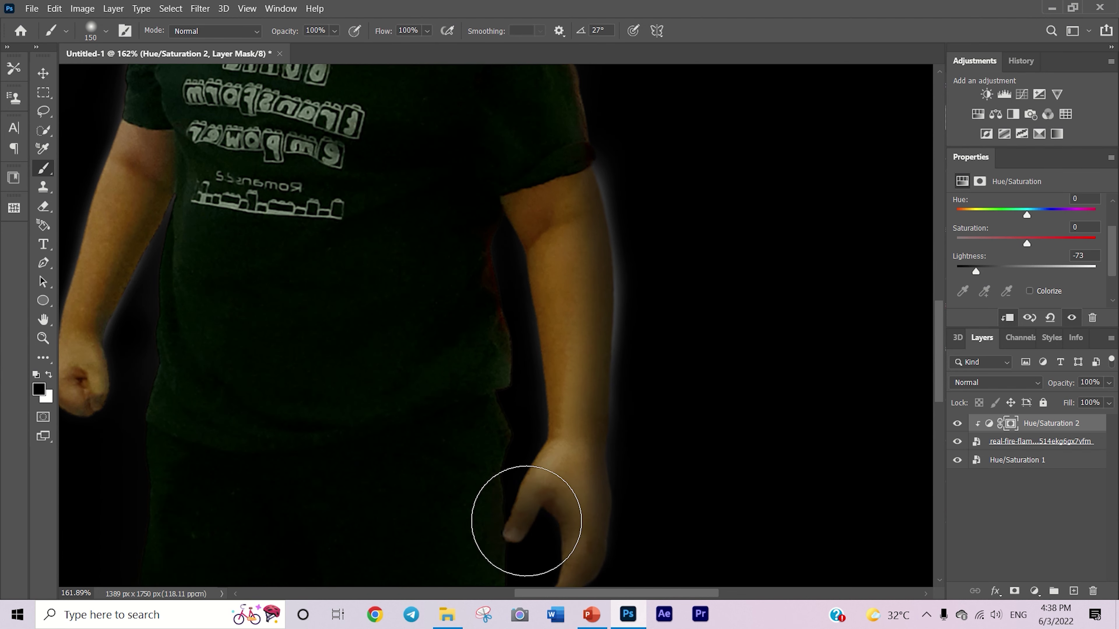
pyautogui.scroll(3, 527, 521)
pyautogui.moveTo(362, 350)
pyautogui.mouseDown()
pyautogui.moveTo(495, 206)
pyautogui.moveTo(392, 412)
pyautogui.moveTo(468, 203)
pyautogui.mouseUp()
pyautogui.press('x')
pyautogui.press(']')
pyautogui.press(']')
pyautogui.press(']')
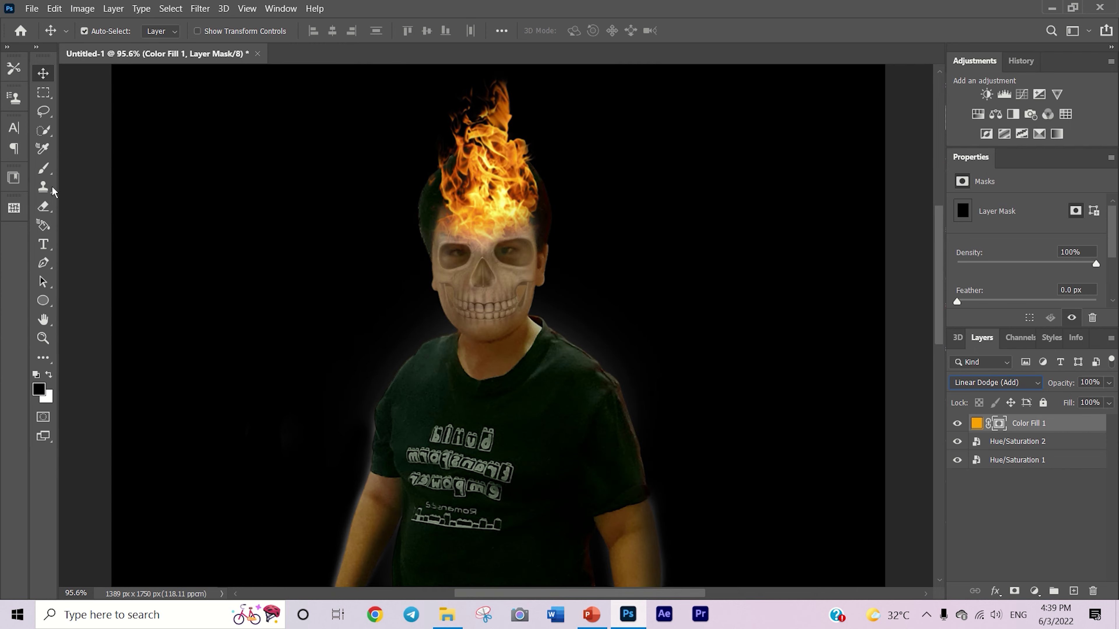
# - Set the Brush to white for painting the warm glow layer's mask
pyautogui.press('b')
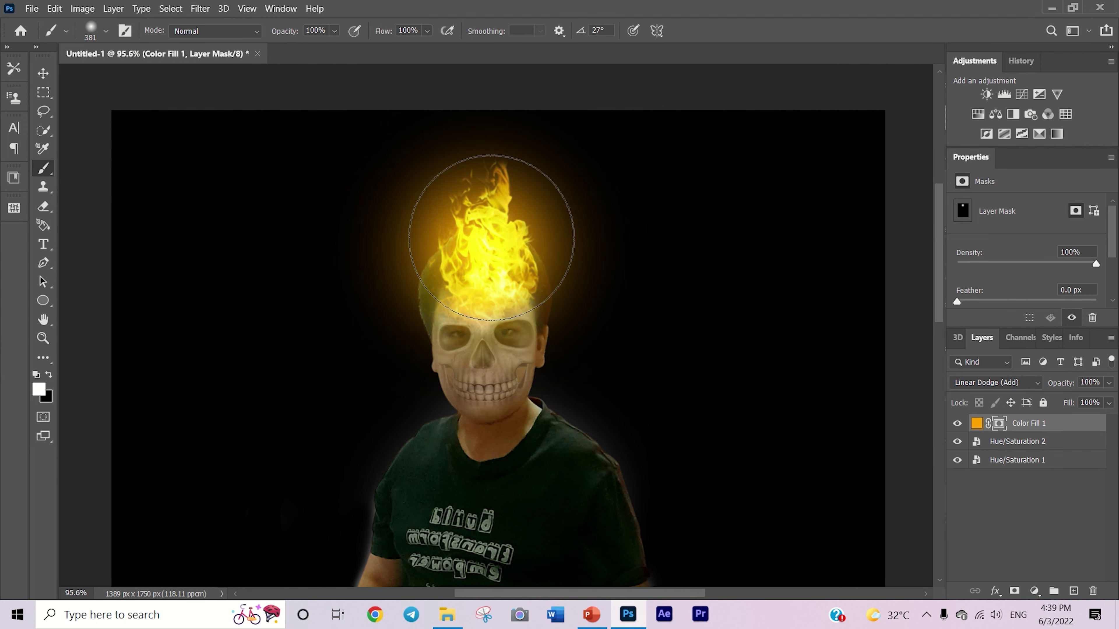
pyautogui.press('x')
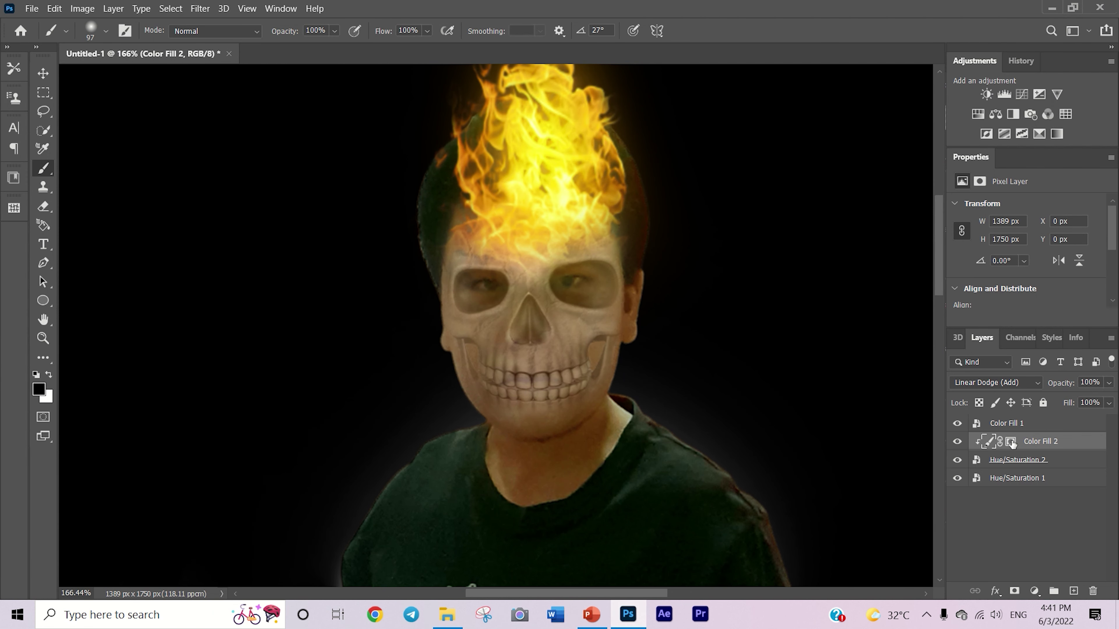
# - Paint yellow glow over the right shoulder on the Color Fill 2 layer mask
pyautogui.hotkey('ctrl', '0')
pyautogui.click(43, 73)
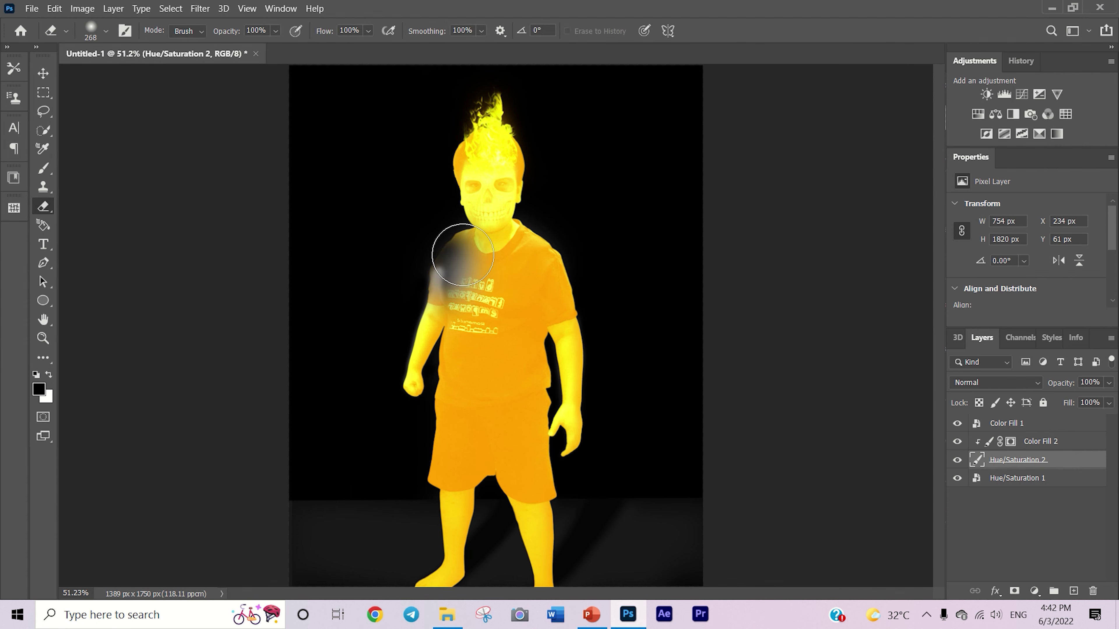
pyautogui.click(1051, 443)
pyautogui.press('b')
pyautogui.scroll(5, 590, 277)
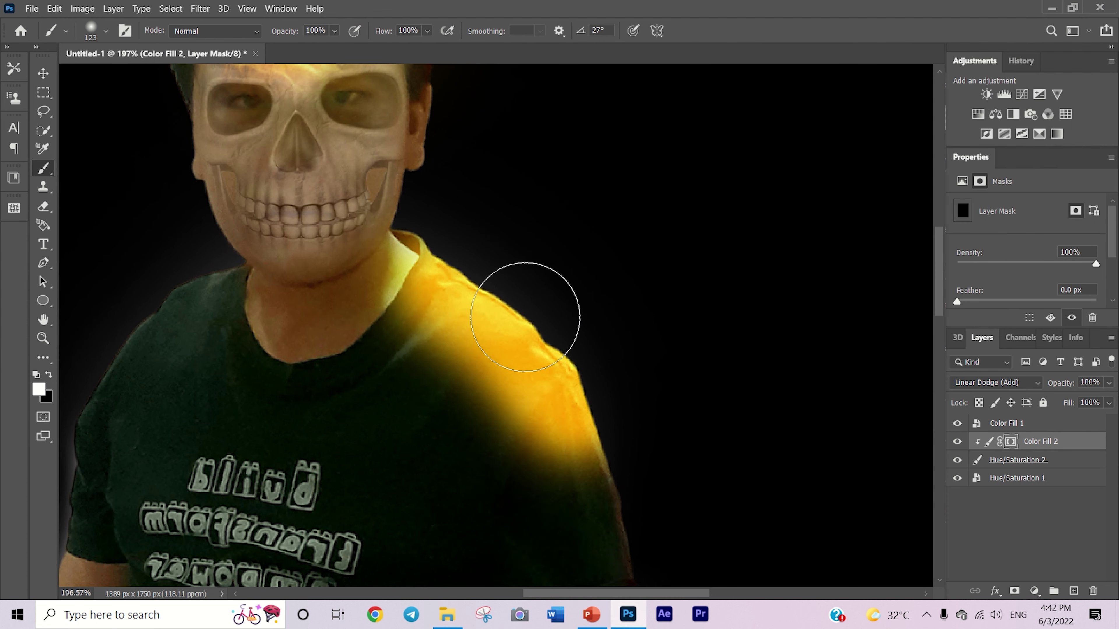
pyautogui.moveTo(550, 529); pyautogui.dragTo(312, 425)
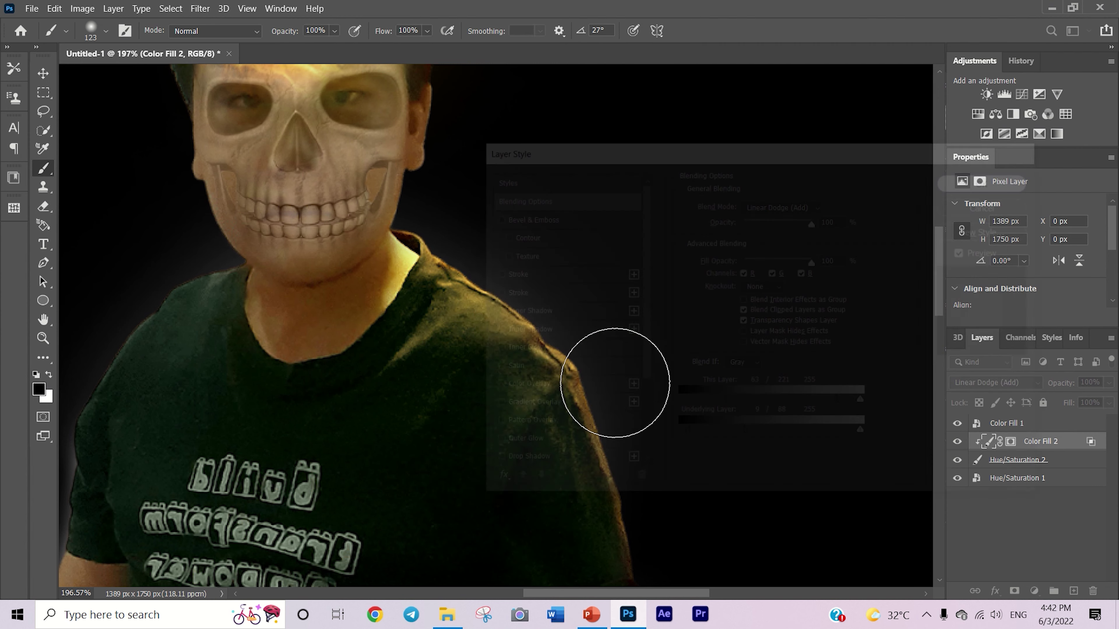
pyautogui.scroll(3, 570, 282)
pyautogui.press('x')
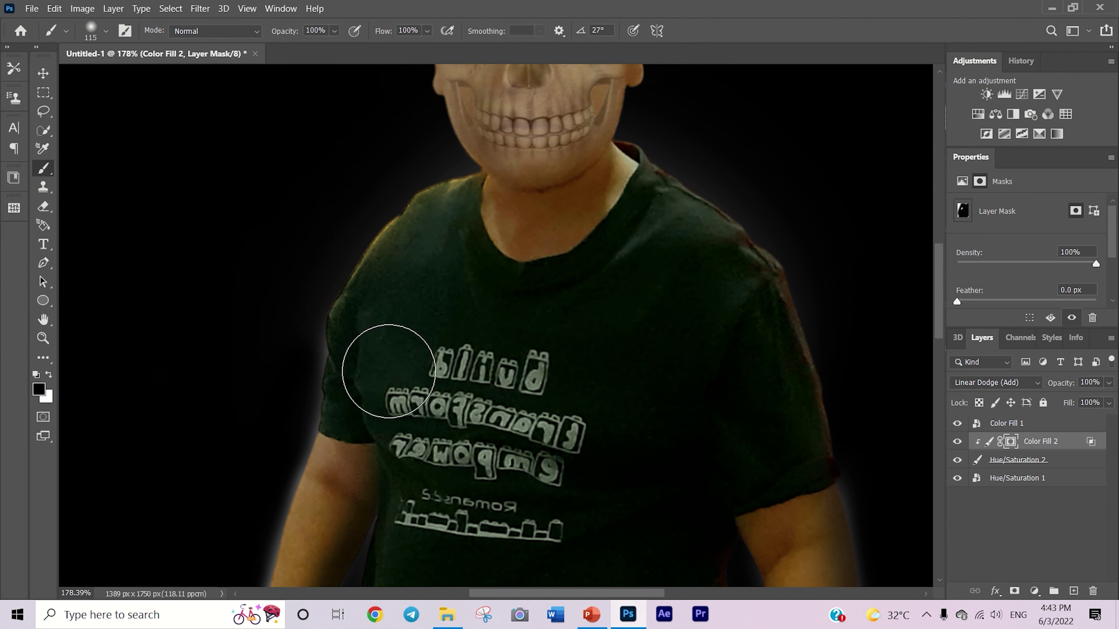
pyautogui.press('x')
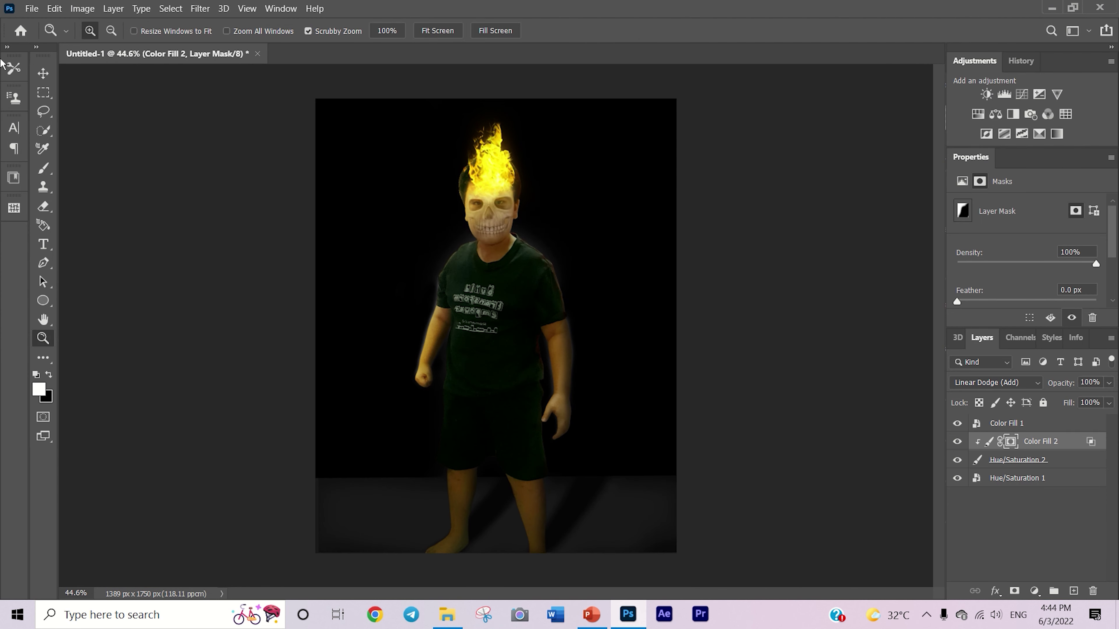
# - Add a yellow (ffc000) Solid Color fill with an inverted black mask, clipped to the layer below
pyautogui.click(1034, 591)
pyautogui.click(1013, 333)
pyautogui.click(932, 383)
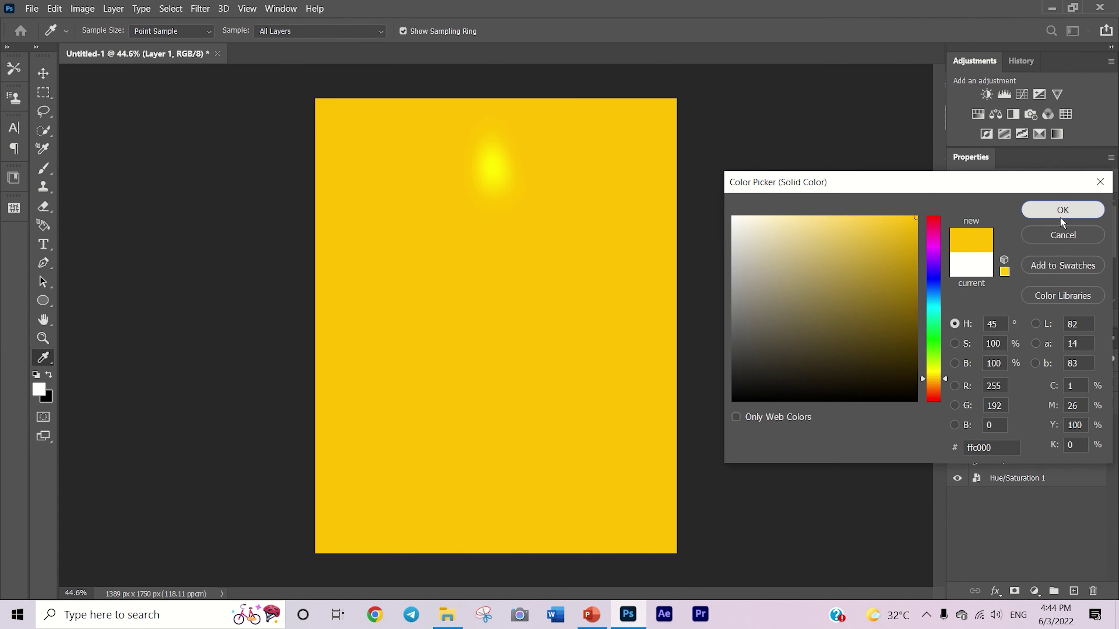
pyautogui.click(1059, 210)
pyautogui.click(995, 383)
pyautogui.hotkey('ctrl', 'i')
pyautogui.hotkey('ctrl', 'alt', 'g')
# - Paint glow along the shoulder and set Blend If to keep yellow off dark areas
pyautogui.press('z')
pyautogui.moveTo(570, 247)
pyautogui.mouseDown()
pyautogui.moveTo(608, 248)
pyautogui.moveTo(441, 344)
pyautogui.mouseUp()
pyautogui.press('b')
pyautogui.doubleClick(1079, 441)
pyautogui.moveTo(681, 434); pyautogui.dragTo(698, 434)
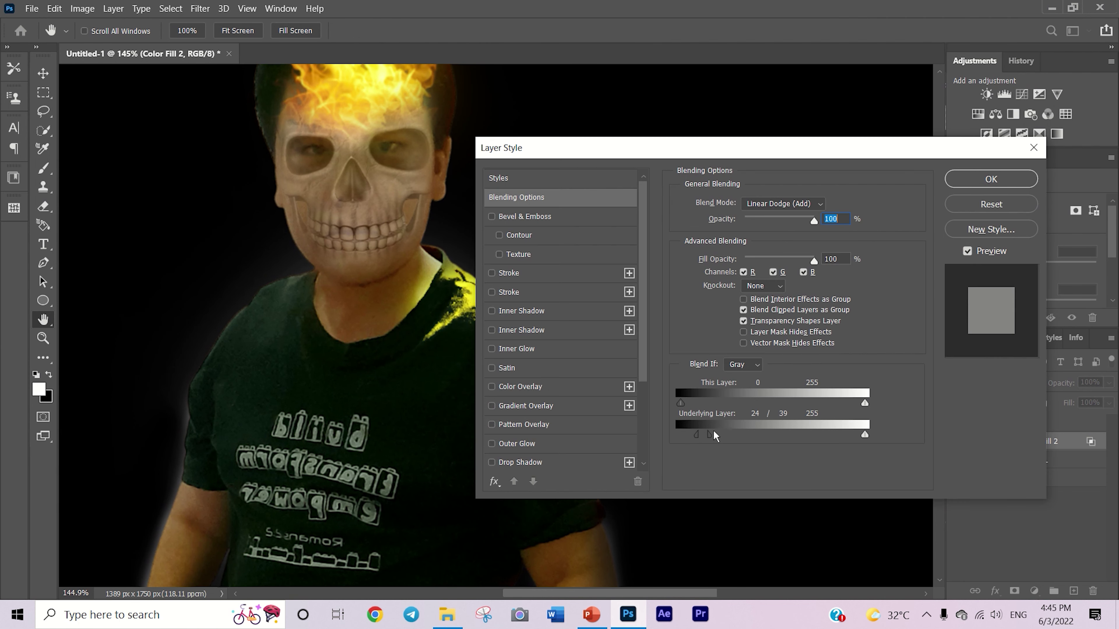
pyautogui.press('Return')
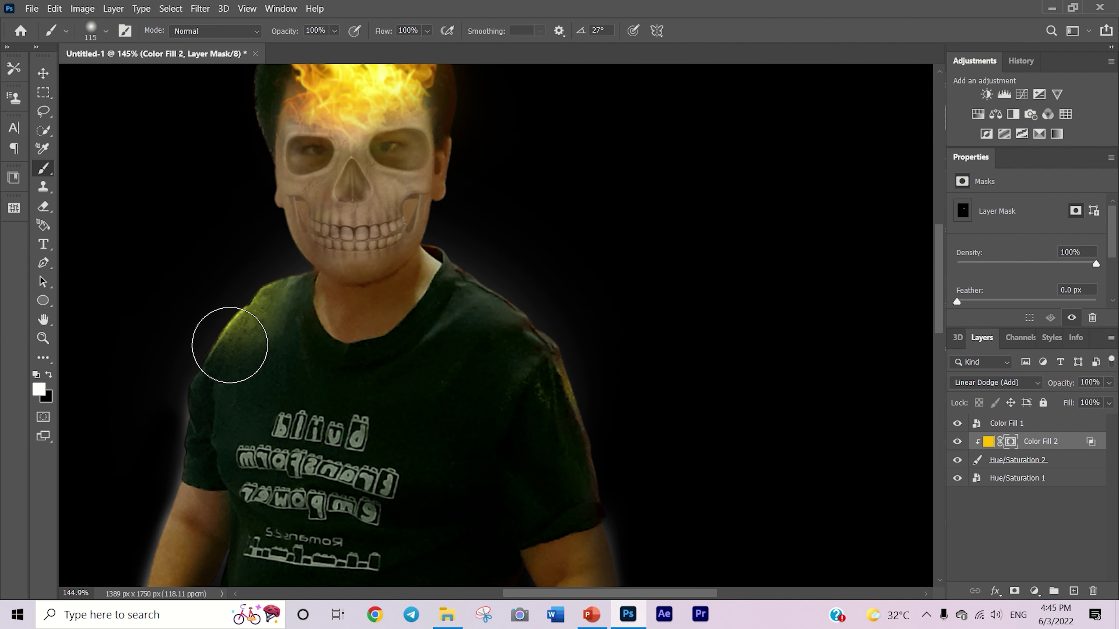
# - With a smaller brush, paint a glow stroke, then paint out the stray yellow on the cheek
pyautogui.scroll(5, 529, 352)
pyautogui.press('[')
pyautogui.press('[')
pyautogui.press('[')
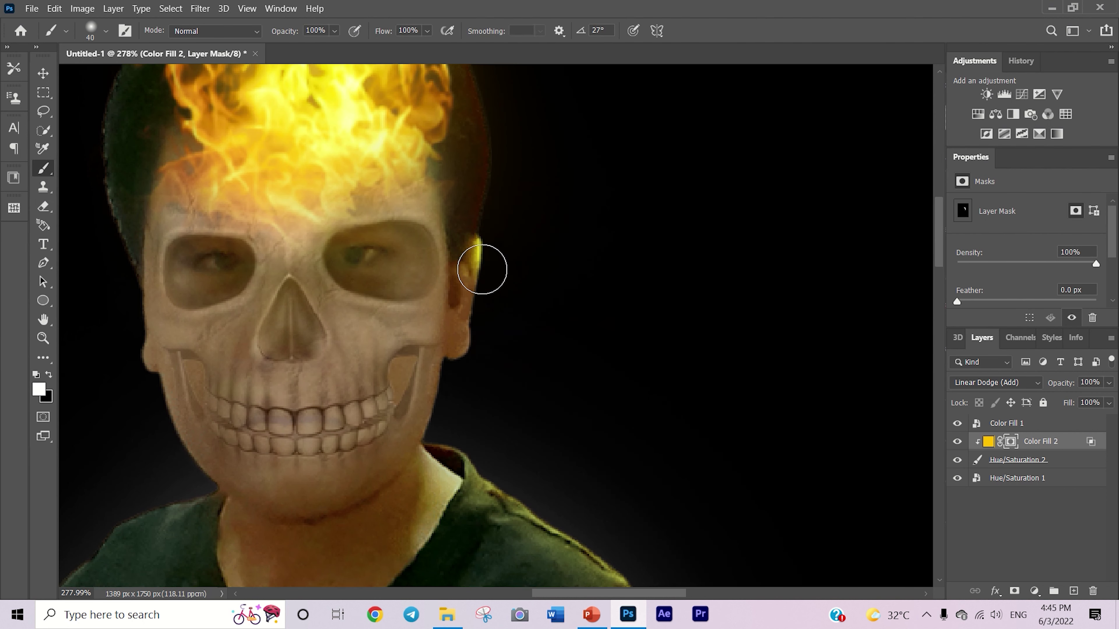
pyautogui.press('x')
pyautogui.scroll(-5, 494, 320)
pyautogui.scroll(3, 507, 322)
pyautogui.press('x')
pyautogui.moveTo(423, 176); pyautogui.dragTo(339, 449)
pyautogui.press('x')
pyautogui.moveTo(403, 471); pyautogui.dragTo(431, 185)
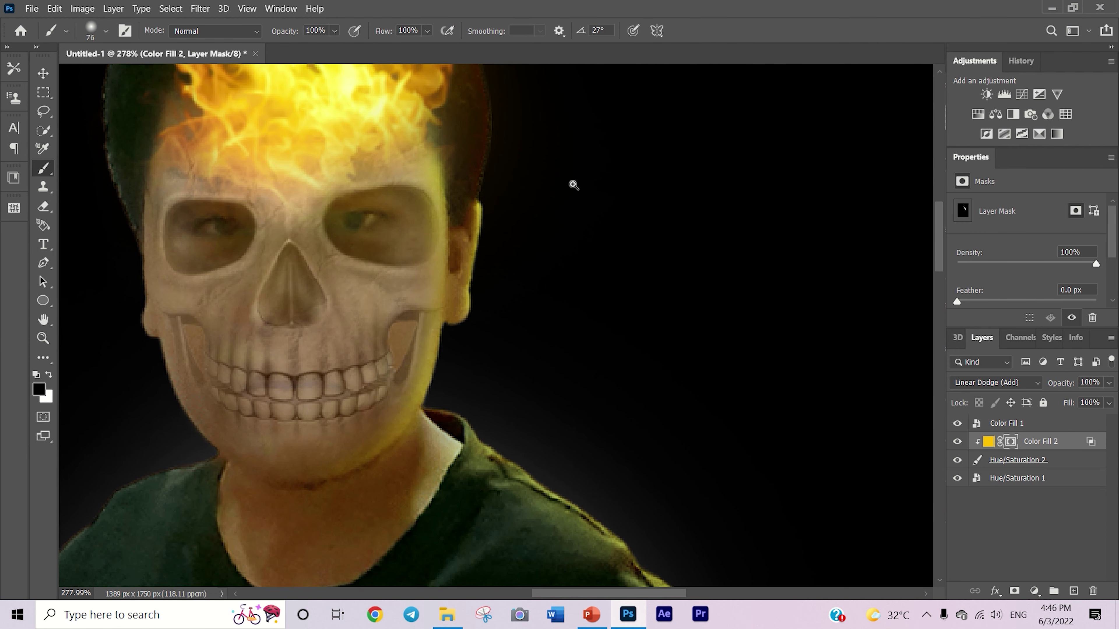
pyautogui.scroll(-2, 572, 182)
pyautogui.press('x')
# - Paint yellow glow along the arm and paint out the excess on the arm
pyautogui.moveTo(662, 312); pyautogui.dragTo(655, 354)
pyautogui.scroll(-5, 656, 354)
pyautogui.scroll(-4, 539, 457)
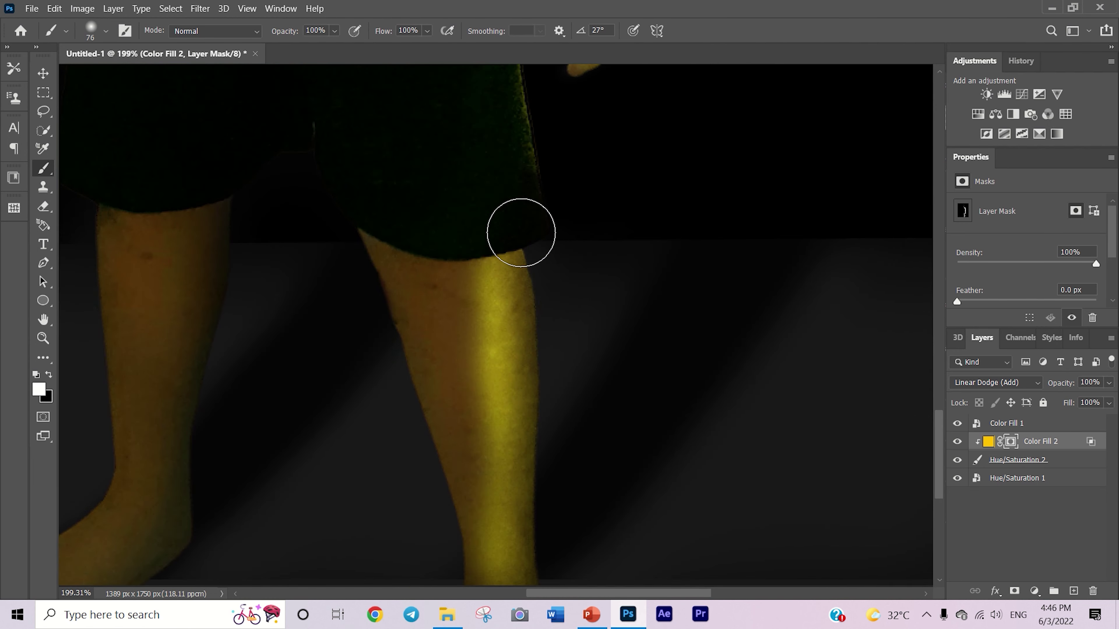
pyautogui.scroll(9, 519, 232)
pyautogui.press('x')
pyautogui.moveTo(577, 186); pyautogui.dragTo(605, 192)
pyautogui.scroll(-4, 590, 369)
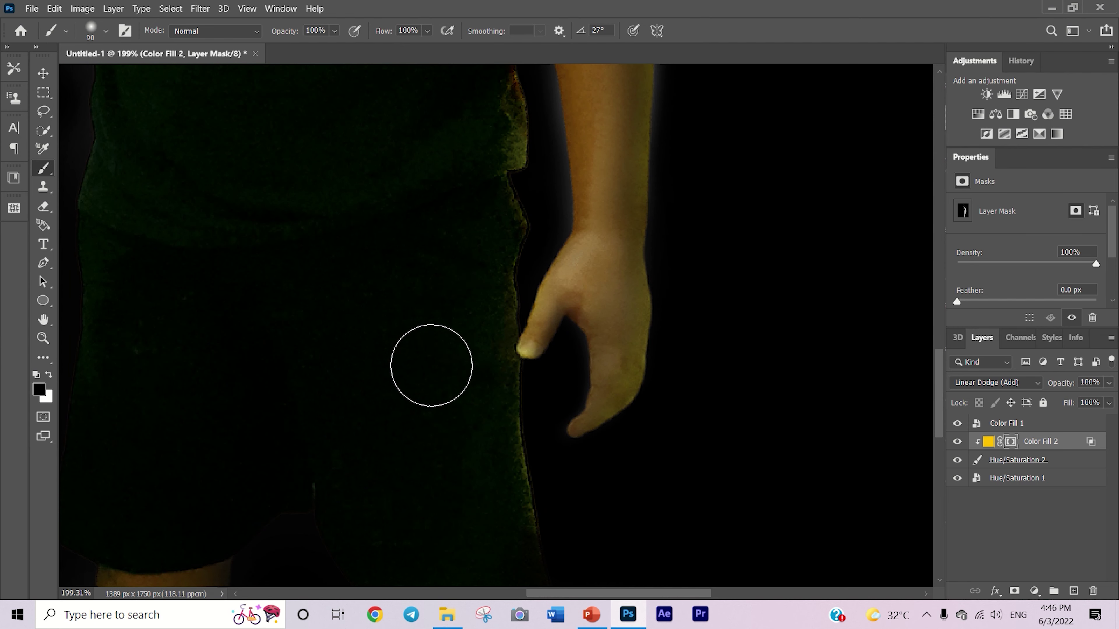
pyautogui.scroll(-3, 628, 263)
pyautogui.scroll(-3, 629, 362)
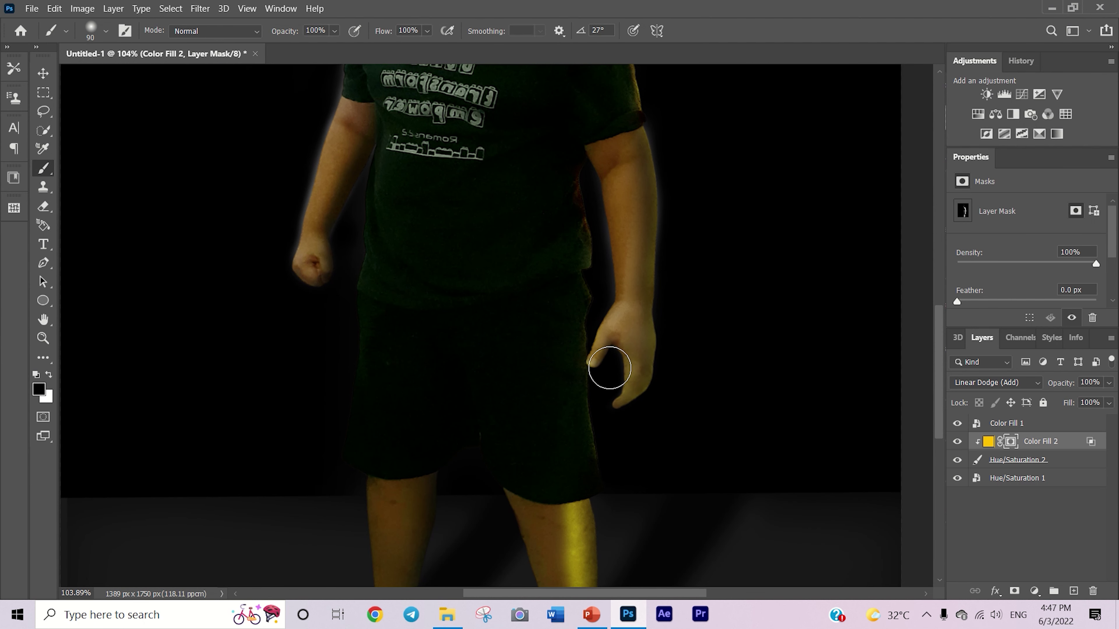
pyautogui.scroll(-5, 561, 368)
pyautogui.press('x')
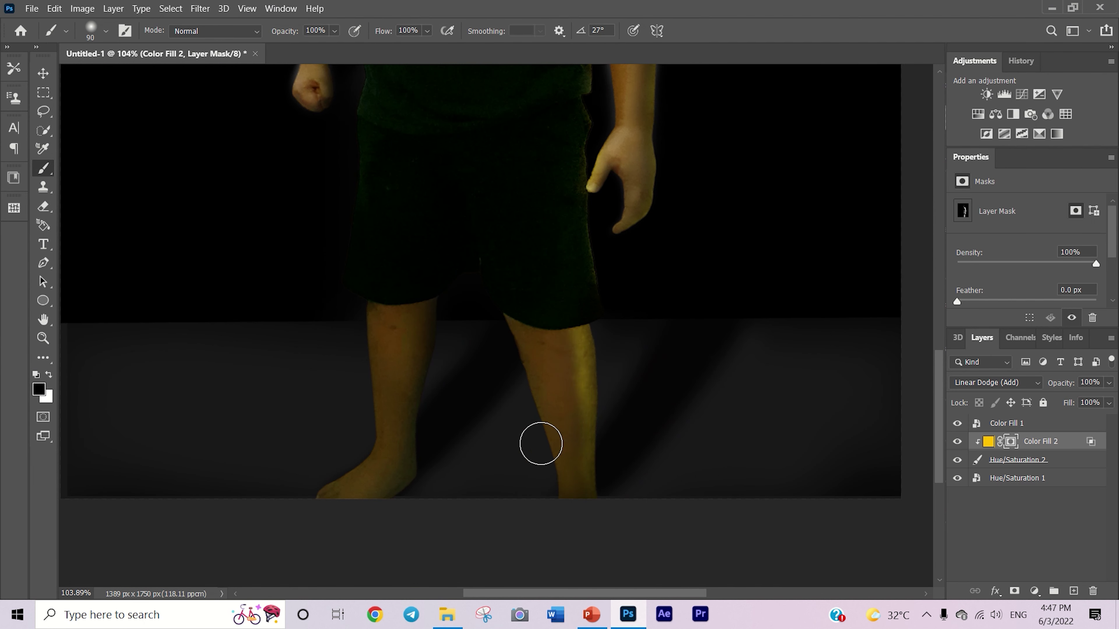
pyautogui.scroll(-3, 554, 572)
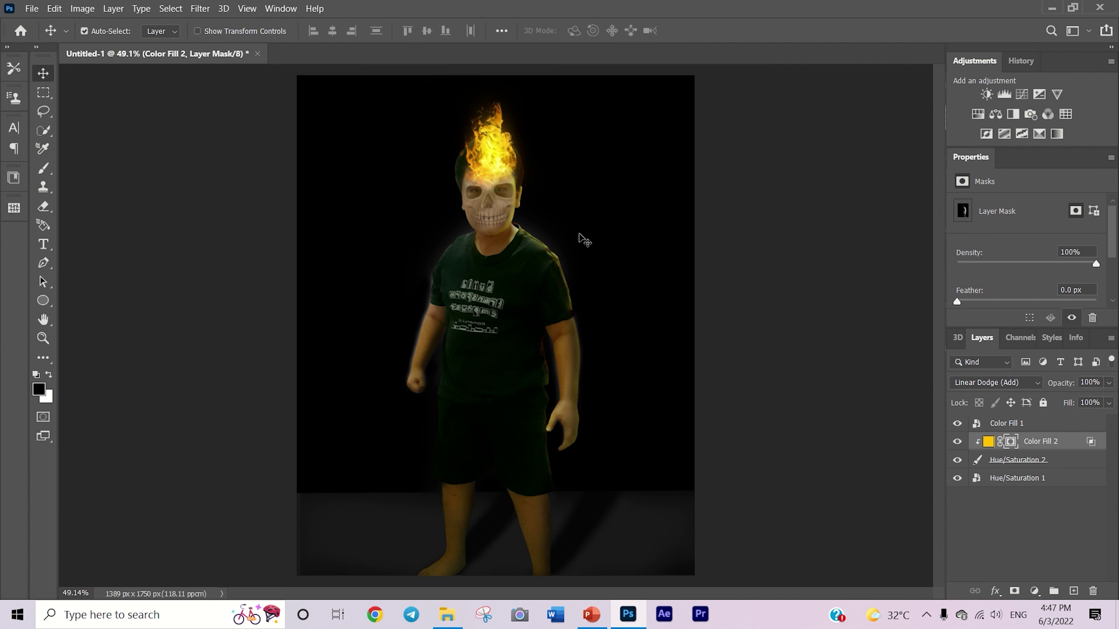
# - Paint a fine white glow stroke along the left edge of the boy
pyautogui.press('b')
pyautogui.scroll(5, 584, 240)
pyautogui.scroll(-3, 499, 287)
pyautogui.scroll(3, 469, 287)
pyautogui.press('[')
pyautogui.press('[')
pyautogui.press('[')
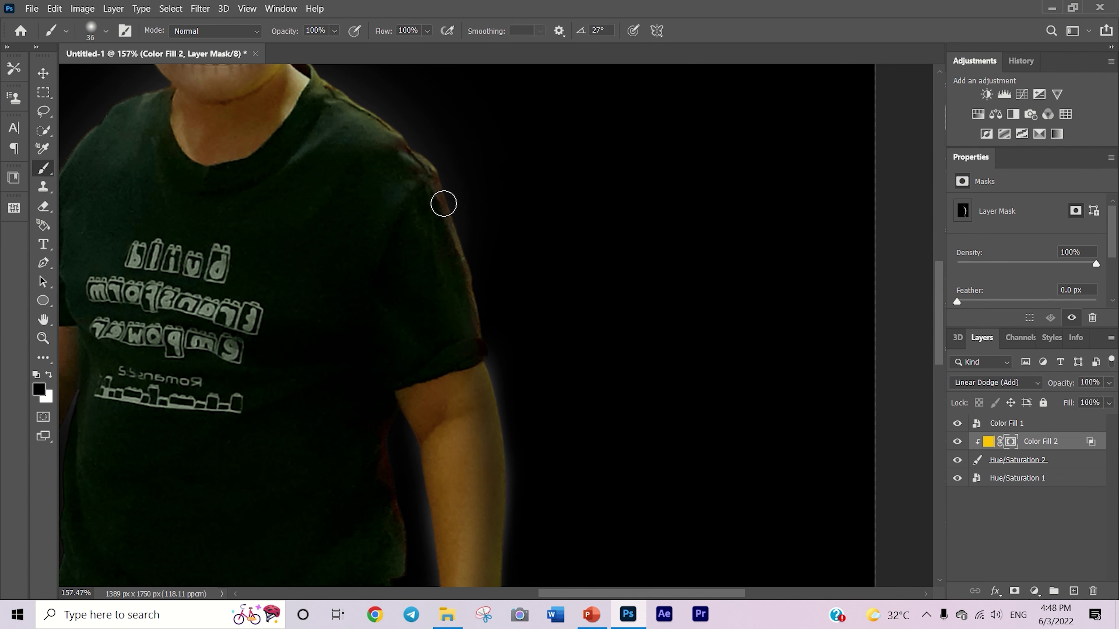
pyautogui.scroll(2, 303, 360)
pyautogui.press('x')
pyautogui.scroll(3, 324, 369)
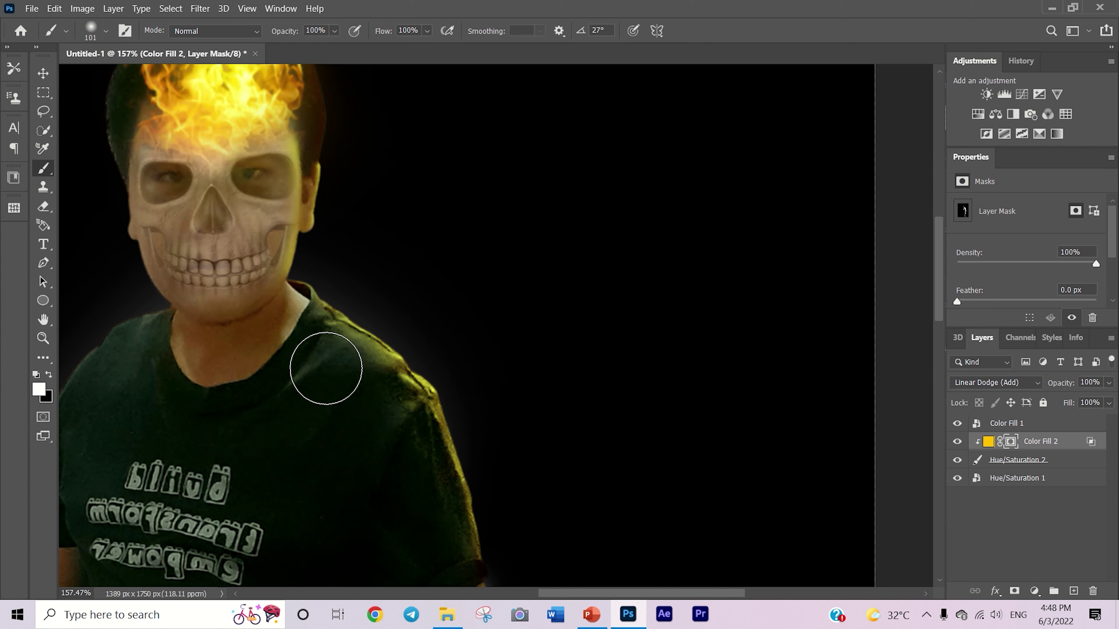
pyautogui.scroll(3, 300, 250)
pyautogui.moveTo(282, 123); pyautogui.dragTo(184, 470)
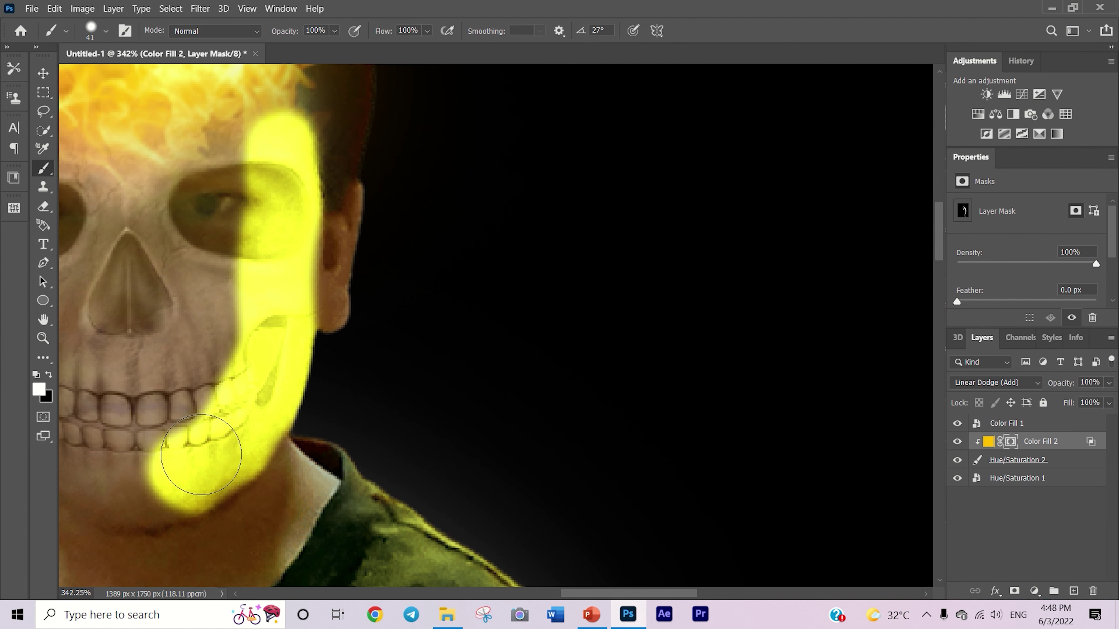
# - Try painting yellow out of the eye and cheek, then undo that stroke
pyautogui.press('x')
pyautogui.scroll(3, 287, 300)
pyautogui.scroll(-2, 382, 342)
pyautogui.press('[')
pyautogui.press('[')
pyautogui.press('[')
pyautogui.moveTo(275, 292); pyautogui.dragTo(281, 307)
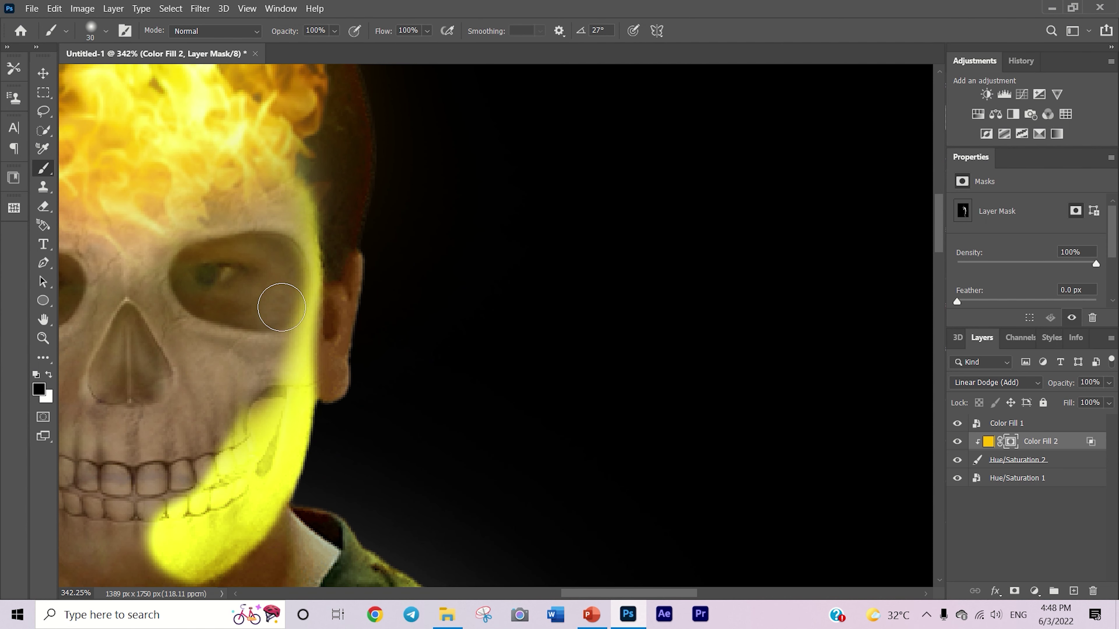
pyautogui.hotkey('ctrl', 'z')
pyautogui.hotkey('ctrl', 'shift', 'z')
pyautogui.hotkey('ctrl', 'z')
# - Zoom in on the ear and try a glow stroke there, then undo it
pyautogui.press('z')
pyautogui.scroll(3, 410, 298)
pyautogui.press('b')
pyautogui.press('x')
pyautogui.moveTo(328, 223); pyautogui.dragTo(315, 359)
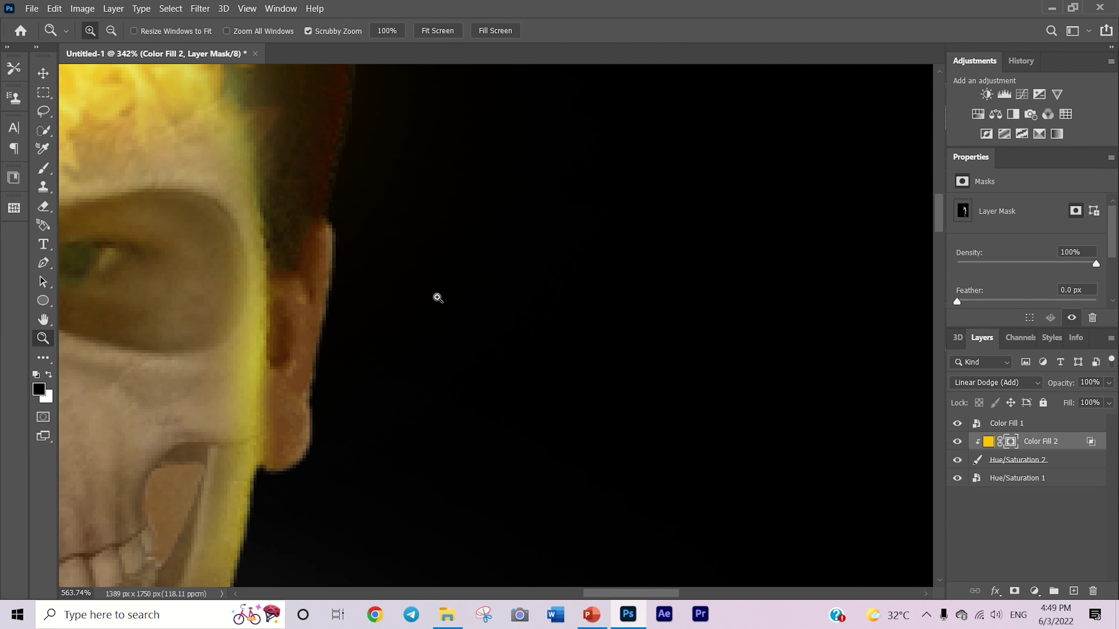
pyautogui.hotkey('ctrl', 'z')
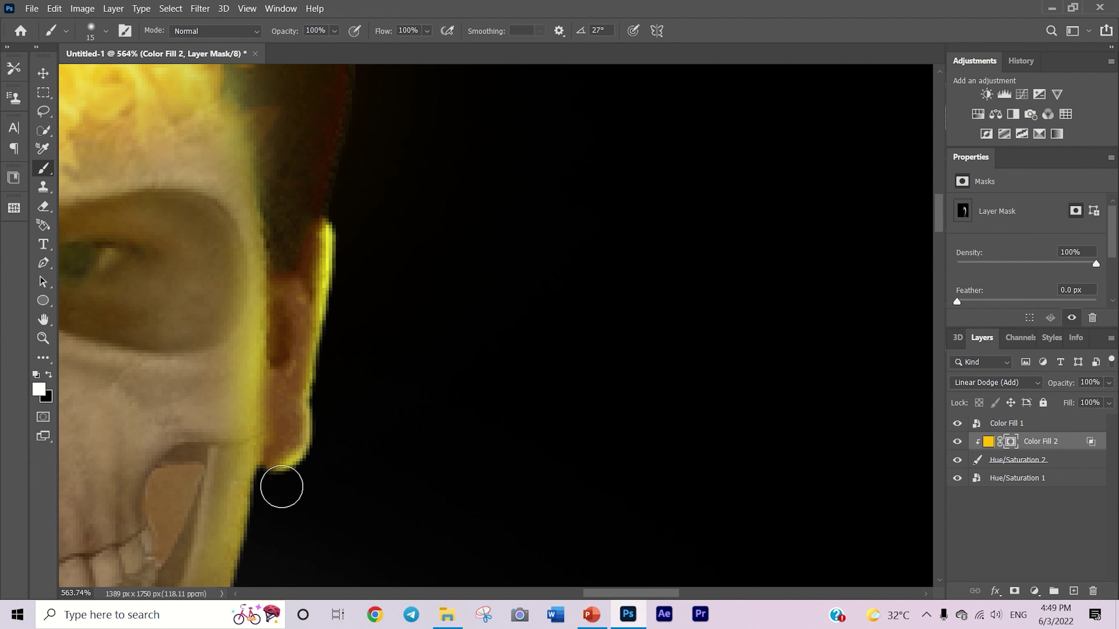
# - Paint yellow glow along the ear and remove it from the lower ear
pyautogui.scroll(-3, 328, 457)
pyautogui.press('x')
pyautogui.scroll(-3, 364, 300)
pyautogui.press('x')
pyautogui.moveTo(389, 257); pyautogui.dragTo(379, 326)
pyautogui.press('x')
pyautogui.scroll(5, 431, 262)
pyautogui.press(']')
pyautogui.press('x')
pyautogui.moveTo(357, 427); pyautogui.dragTo(338, 448)
# - Paint yellow highlights along the ear edge and down the side of the face
pyautogui.scroll(-3, 346, 436)
pyautogui.press('x')
pyautogui.moveTo(402, 190); pyautogui.dragTo(429, 392)
pyautogui.scroll(2, 429, 392)
pyautogui.press('x')
pyautogui.moveTo(412, 217)
pyautogui.mouseDown()
pyautogui.moveTo(282, 529)
pyautogui.moveTo(410, 264)
pyautogui.mouseUp()
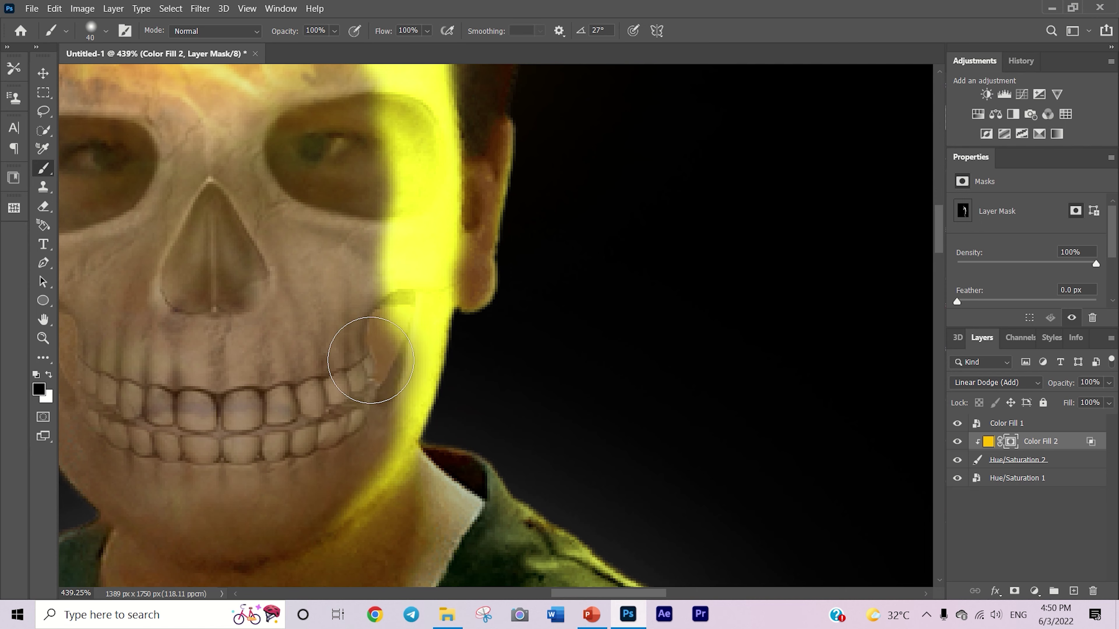
pyautogui.scroll(-3, 409, 265)
pyautogui.scroll(2, 350, 399)
pyautogui.scroll(-3, 473, 271)
pyautogui.scroll(-3, 473, 271)
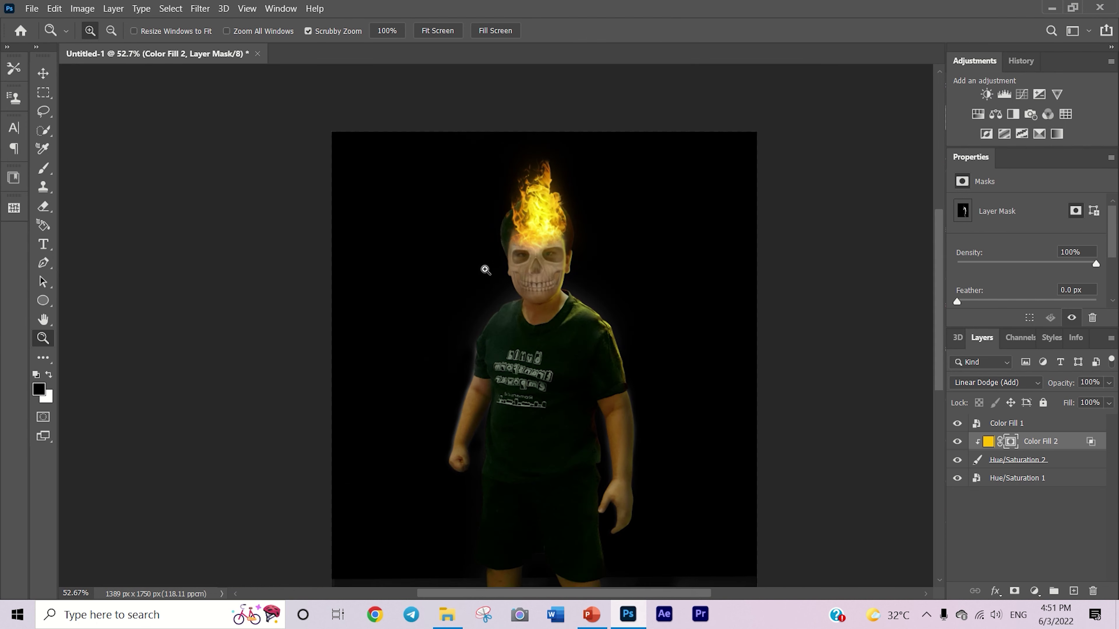
pyautogui.scroll(3, 486, 268)
# - Paint glow along the other arm, then remove excess yellow from the arm and hand
pyautogui.press('x')
pyautogui.moveTo(554, 273)
pyautogui.mouseDown()
pyautogui.moveTo(575, 313)
pyautogui.moveTo(524, 350)
pyautogui.moveTo(558, 346)
pyautogui.mouseUp()
pyautogui.press('x')
pyautogui.press('x')
pyautogui.press('[')
pyautogui.press('[')
pyautogui.press('[')
pyautogui.press('x')
pyautogui.moveTo(551, 282); pyautogui.dragTo(507, 529)
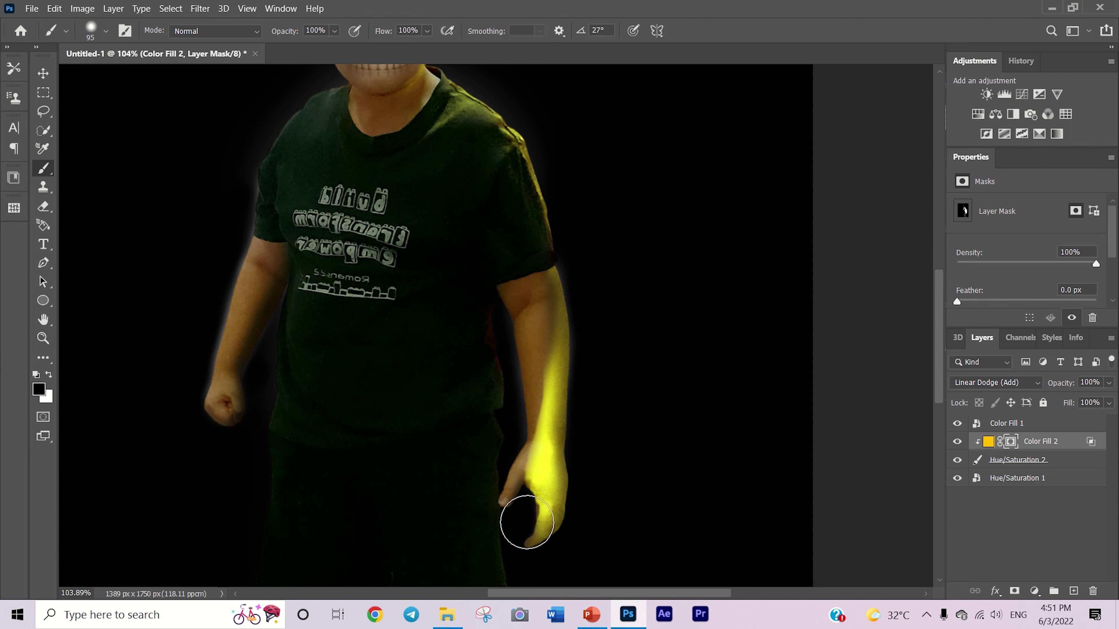
pyautogui.scroll(-2, 572, 353)
pyautogui.scroll(1, 545, 334)
pyautogui.hotkey('ctrl', '0')
pyautogui.press('v')
pyautogui.click(996, 114)
pyautogui.moveTo(1026, 260); pyautogui.dragTo(1095, 260)
pyautogui.hotkey('ctrl', 'i')
pyautogui.scroll(2, 437, 349)
pyautogui.press('b')
pyautogui.moveTo(437, 350); pyautogui.dragTo(483, 450)
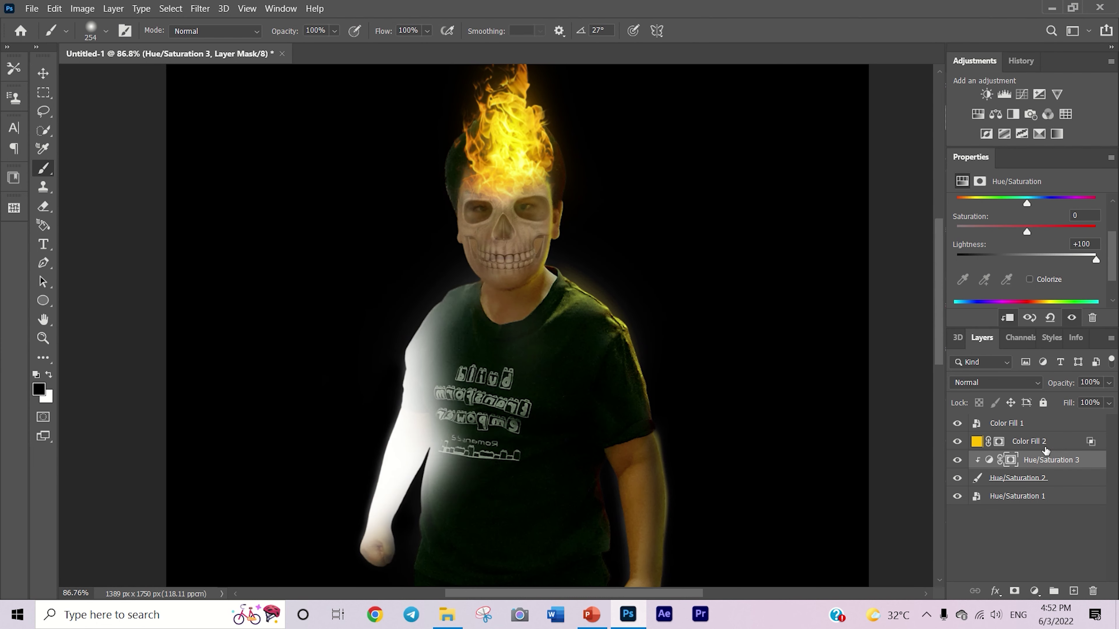
pyautogui.doubleClick(1100, 461)
pyautogui.moveTo(680, 435); pyautogui.dragTo(711, 435)
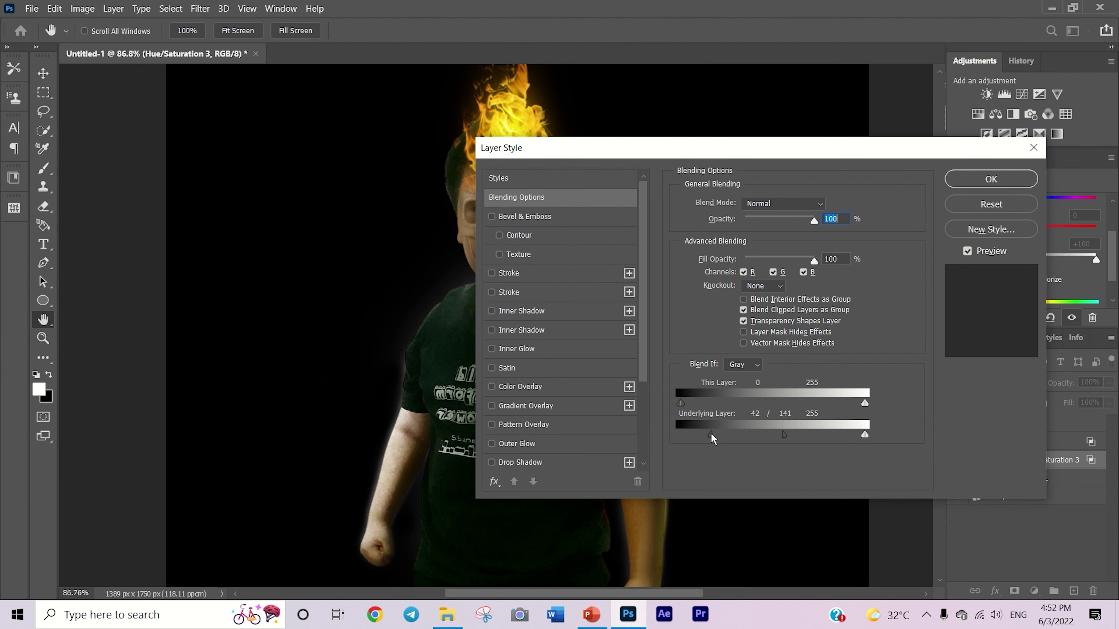
pyautogui.press('Return')
pyautogui.scroll(-10, 388, 412)
pyautogui.scroll(2, 402, 170)
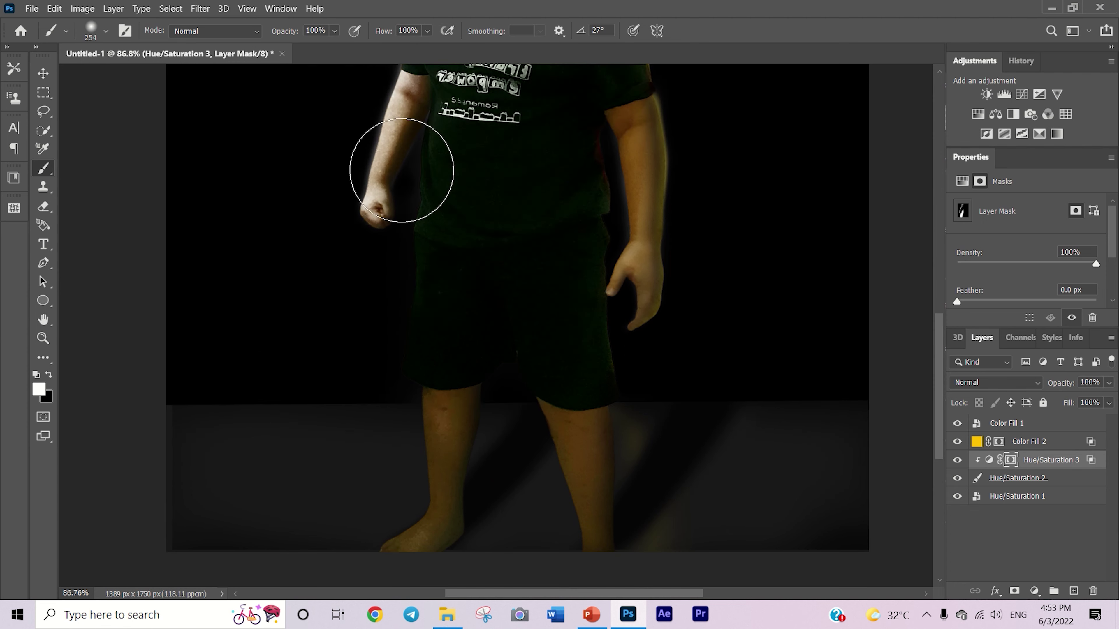
pyautogui.scroll(3, 402, 170)
pyautogui.press('x')
pyautogui.press('[')
pyautogui.press('[')
pyautogui.press('[')
pyautogui.scroll(3, 484, 145)
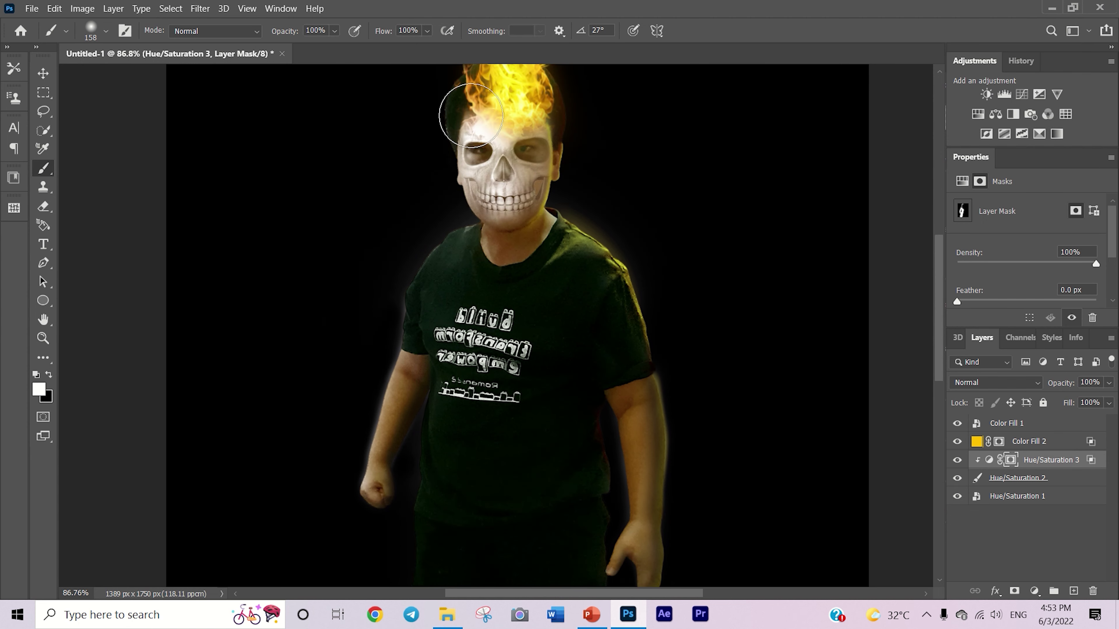
pyautogui.scroll(2, 466, 219)
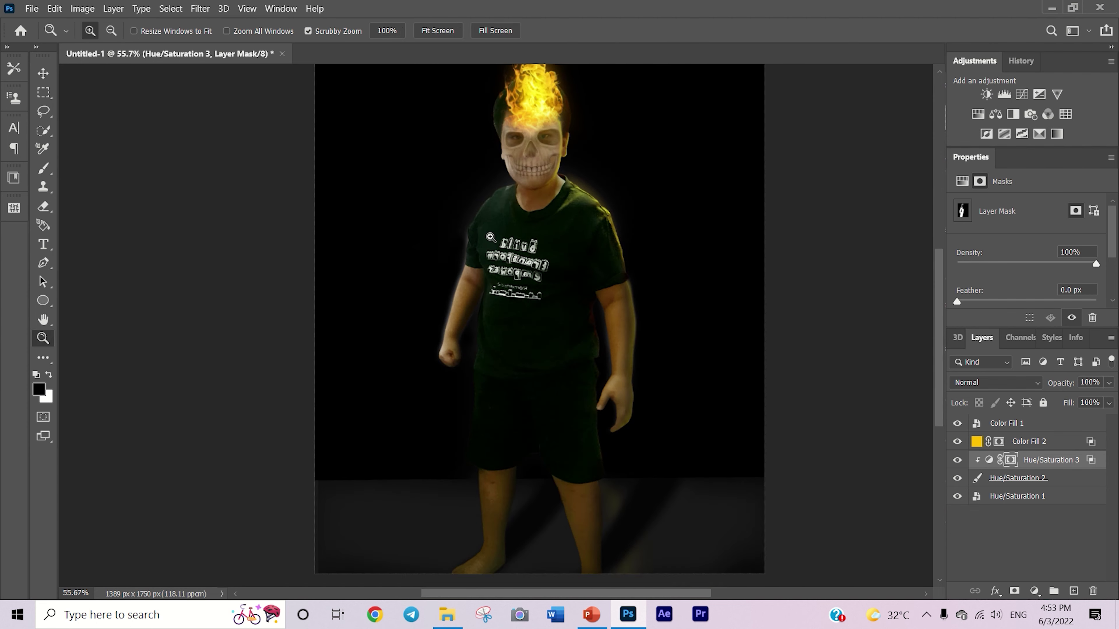
pyautogui.scroll(3, 670, 458)
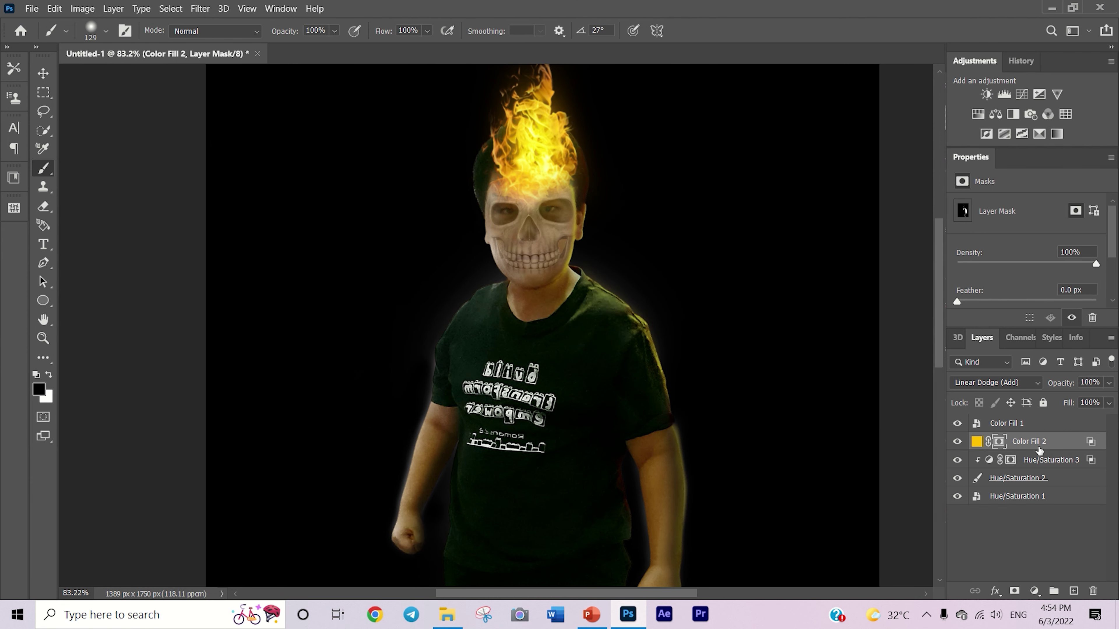
# - Select Hue/Saturation 2 and add a clipped +100 Lightness Hue/Saturation adjustment above it
pyautogui.click(983, 458)
pyautogui.scroll(-3, 444, 367)
pyautogui.scroll(-2, 445, 367)
pyautogui.click(43, 73)
pyautogui.click(1013, 478)
pyautogui.click(982, 338)
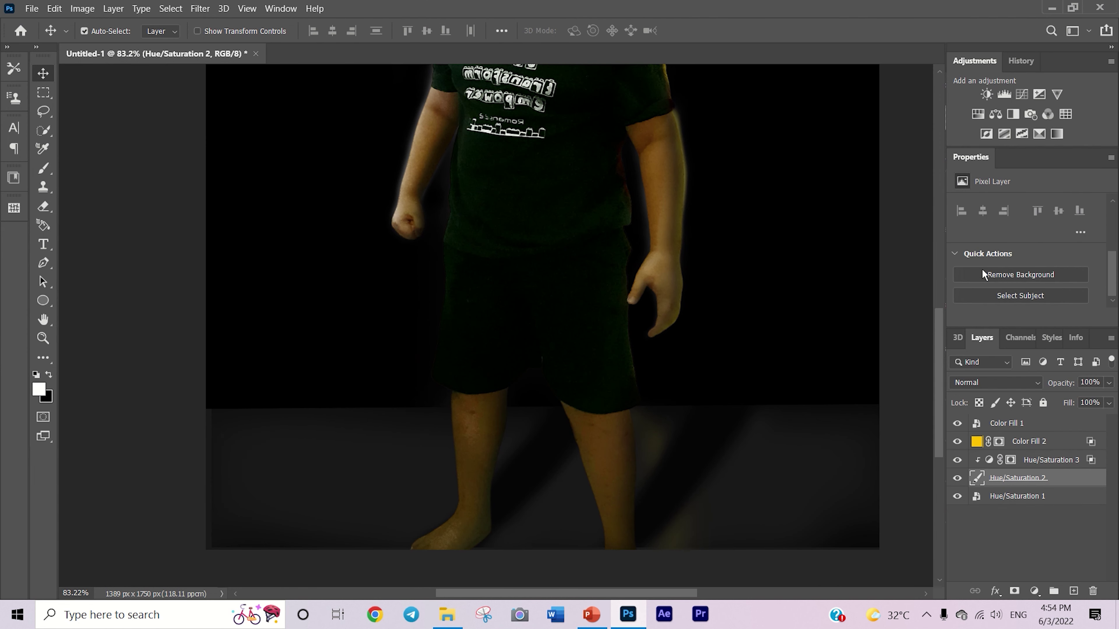
pyautogui.click(995, 114)
pyautogui.press('b')
# - Paint bright highlight stripes down the boy's body and along the leg edge
pyautogui.moveTo(458, 542)
pyautogui.mouseDown()
pyautogui.moveTo(467, 101)
pyautogui.moveTo(512, 242)
pyautogui.moveTo(424, 280)
pyautogui.mouseUp()
pyautogui.scroll(3, 425, 280)
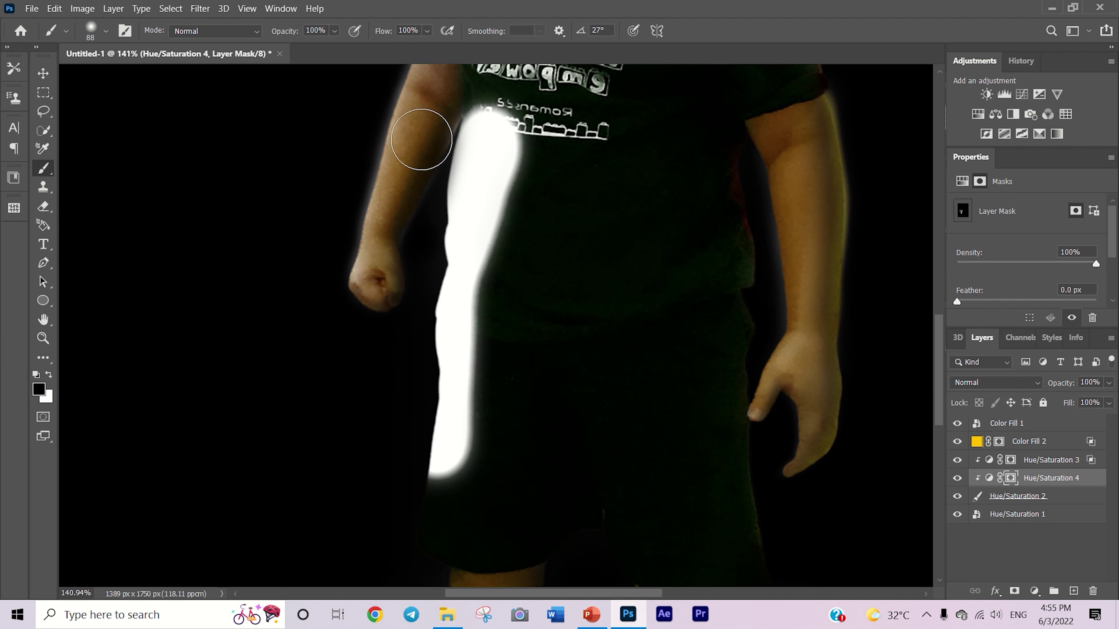
pyautogui.scroll(-4, 421, 139)
pyautogui.scroll(3, 519, 265)
pyautogui.rightClick(554, 246)
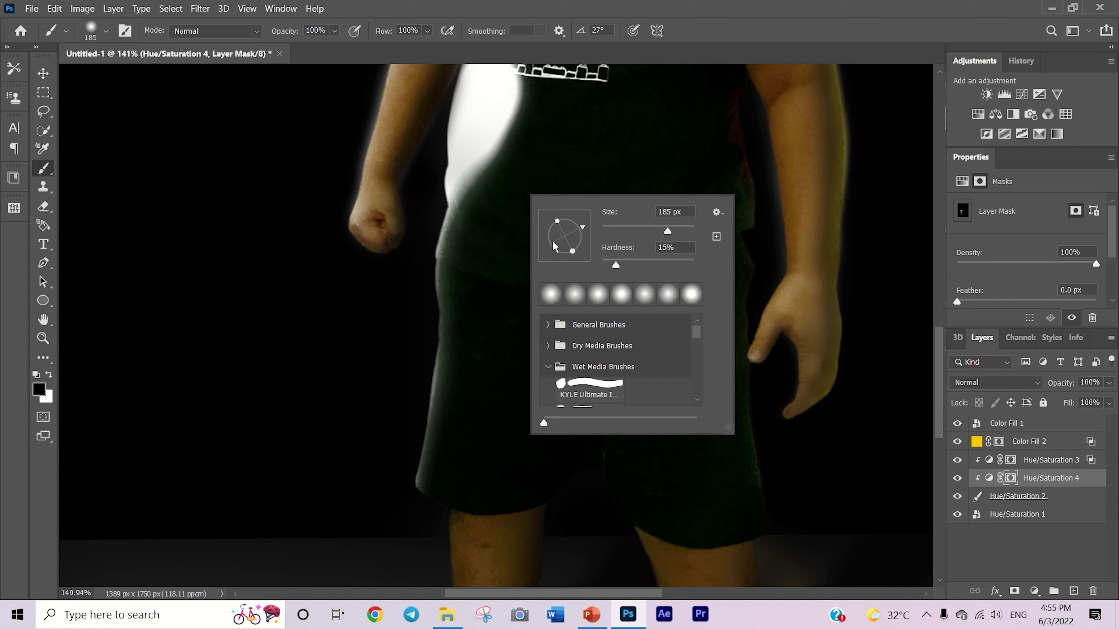
pyautogui.press('Escape')
pyautogui.scroll(-3, 582, 352)
pyautogui.scroll(-4, 579, 275)
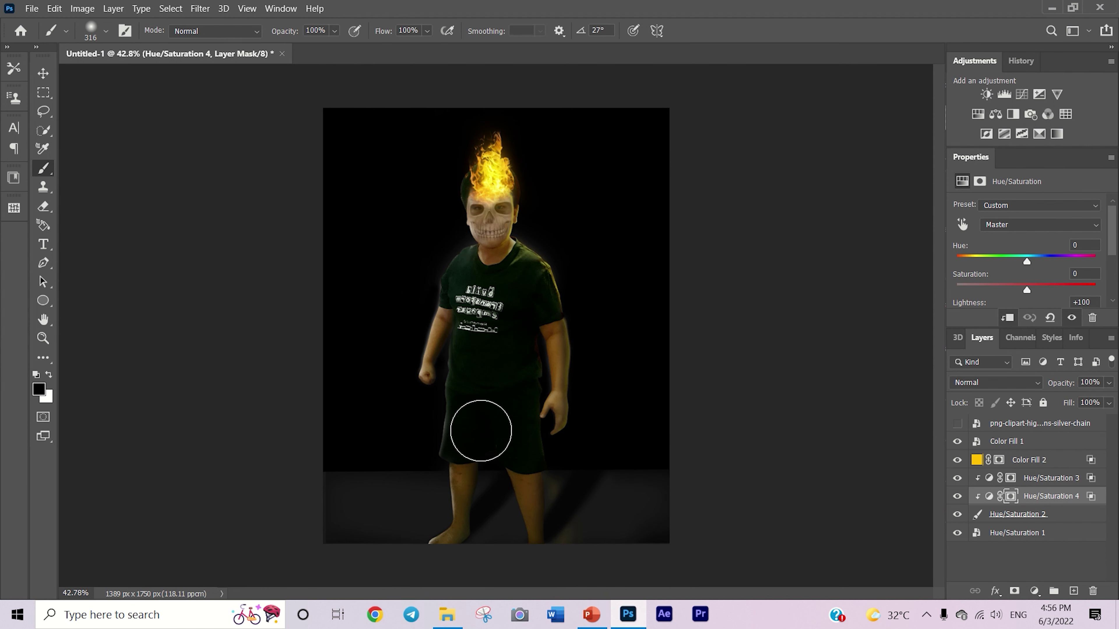
pyautogui.scroll(5, 500, 474)
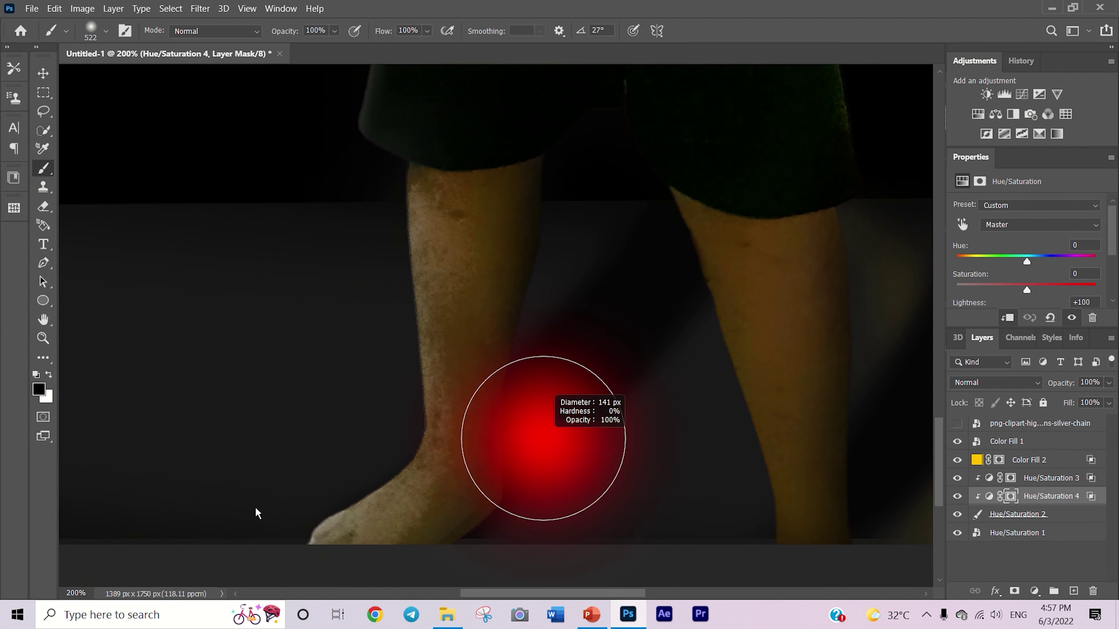
pyautogui.moveTo(475, 176)
pyautogui.mouseDown()
pyautogui.moveTo(462, 479)
pyautogui.moveTo(379, 210)
pyautogui.mouseUp()
pyautogui.press('x')
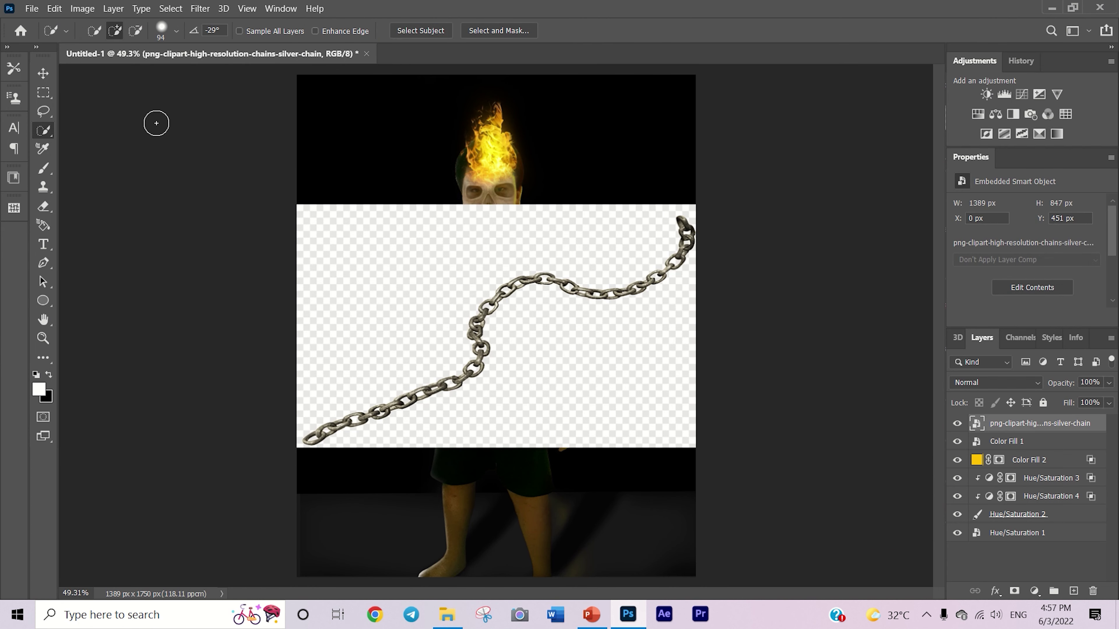
# - Mask the chain layer and refine the mask edges in Select and Mask
pyautogui.click(1014, 591)
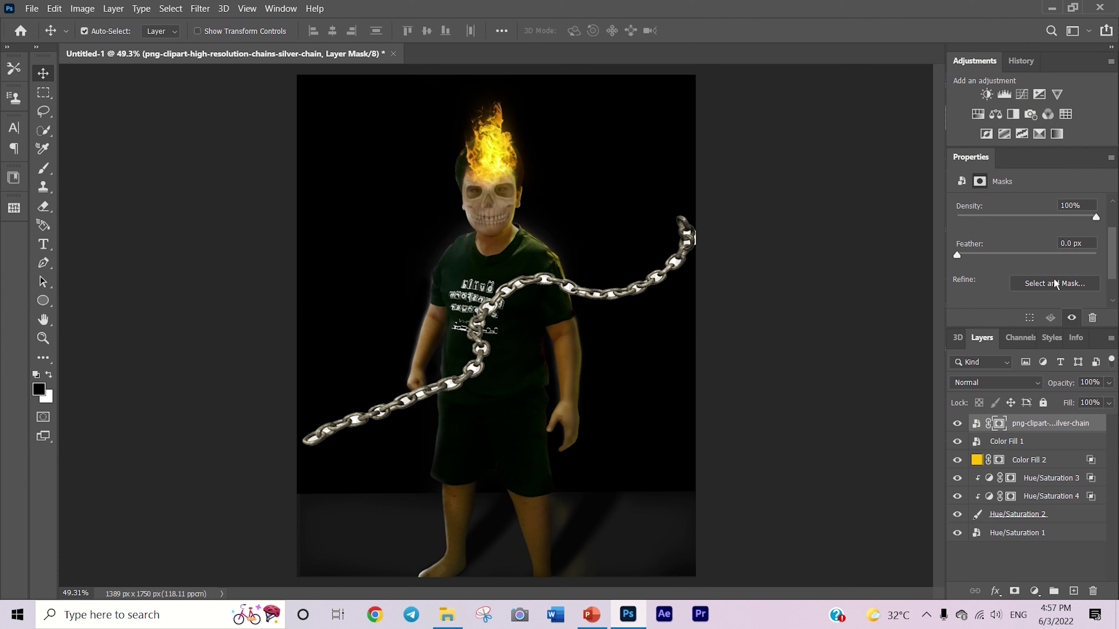
pyautogui.click(1035, 283)
pyautogui.moveTo(640, 218); pyautogui.dragTo(674, 257)
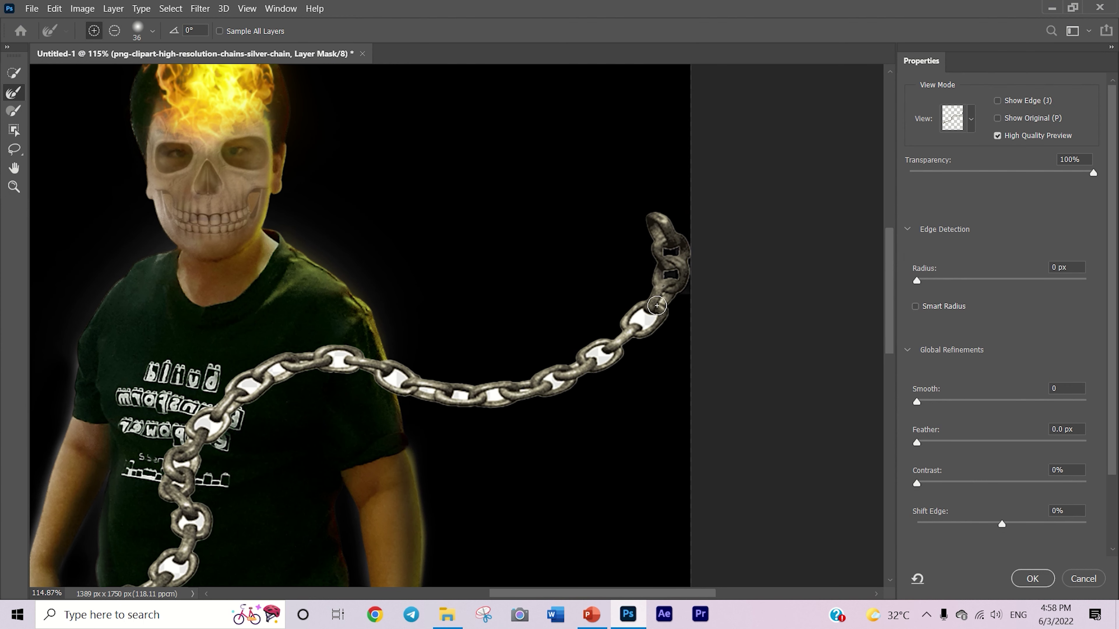
pyautogui.hscroll(-3, 471, 377)
pyautogui.scroll(-3, 304, 414)
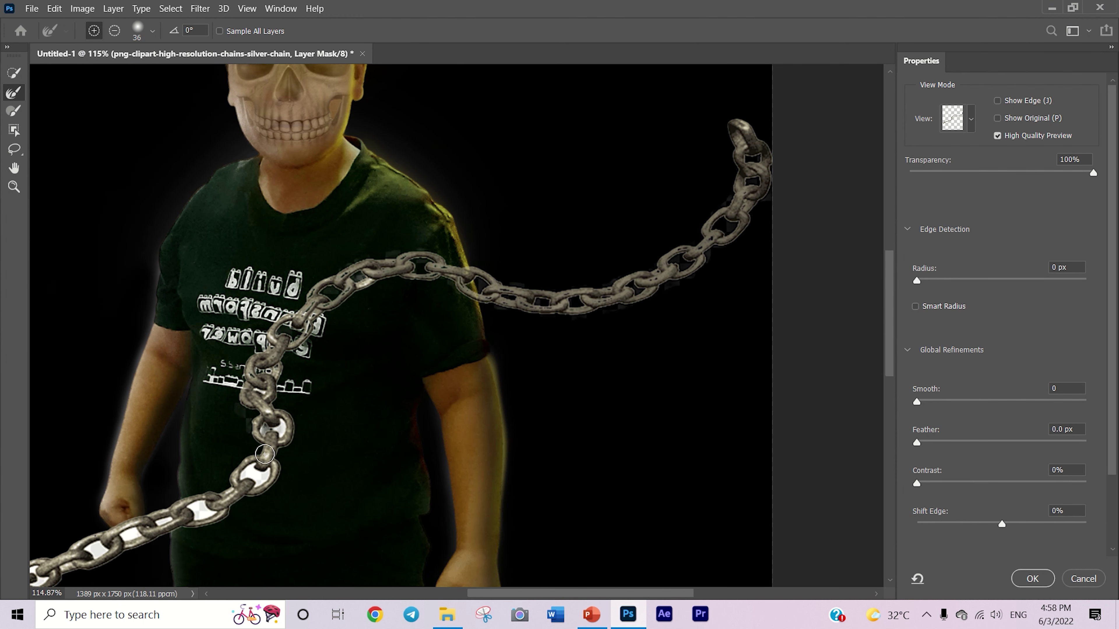
pyautogui.moveTo(565, 297); pyautogui.dragTo(464, 352)
pyautogui.press('Return')
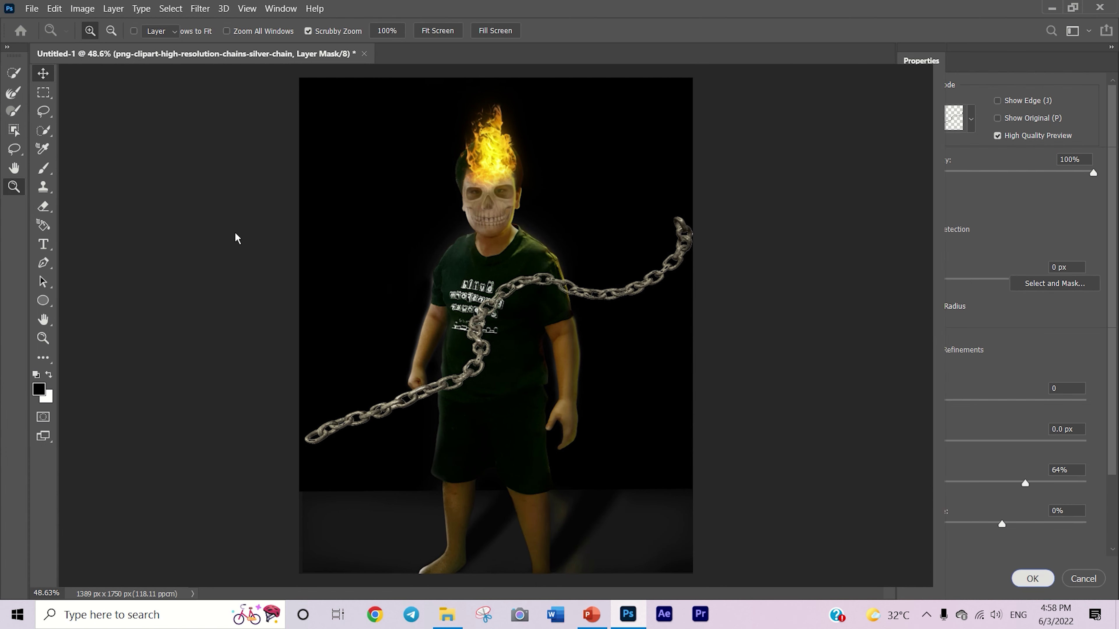
# - Scale and distort the chain so it hangs from the boy's fist to the floor
pyautogui.hotkey('ctrl', 't')
pyautogui.moveTo(247, 480); pyautogui.dragTo(77, 602)
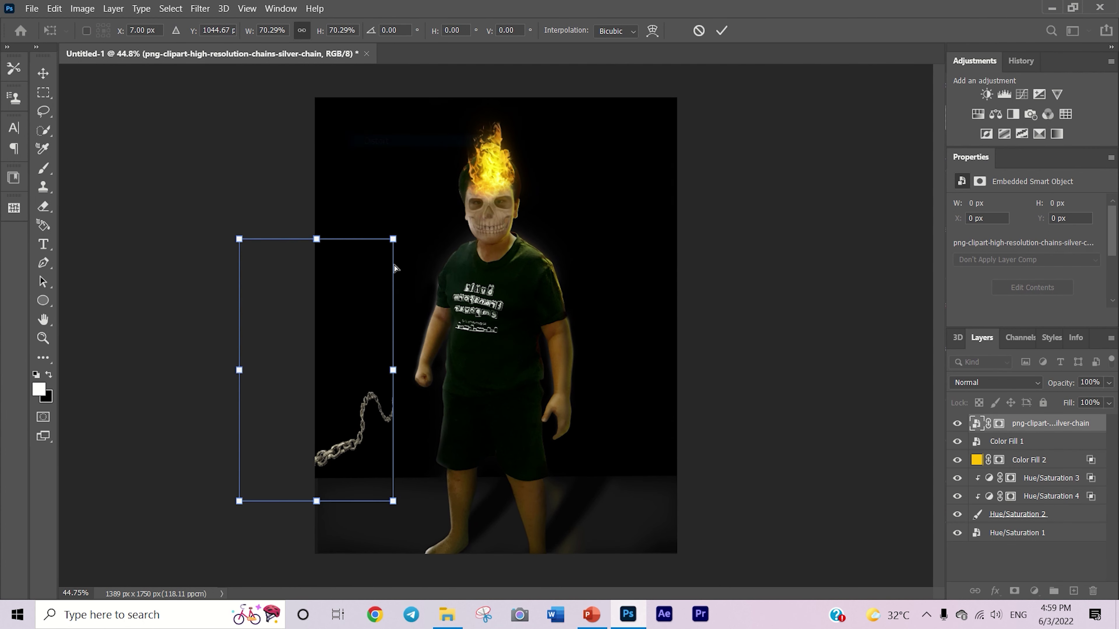
pyautogui.moveTo(489, 441)
pyautogui.mouseDown()
pyautogui.moveTo(378, 493)
pyautogui.moveTo(273, 330)
pyautogui.mouseUp()
pyautogui.press('Return')
# - Darken the chain with a clipped Hue/Saturation 5 adjustment at −80 Lightness
pyautogui.press('e')
pyautogui.scroll(5, 409, 370)
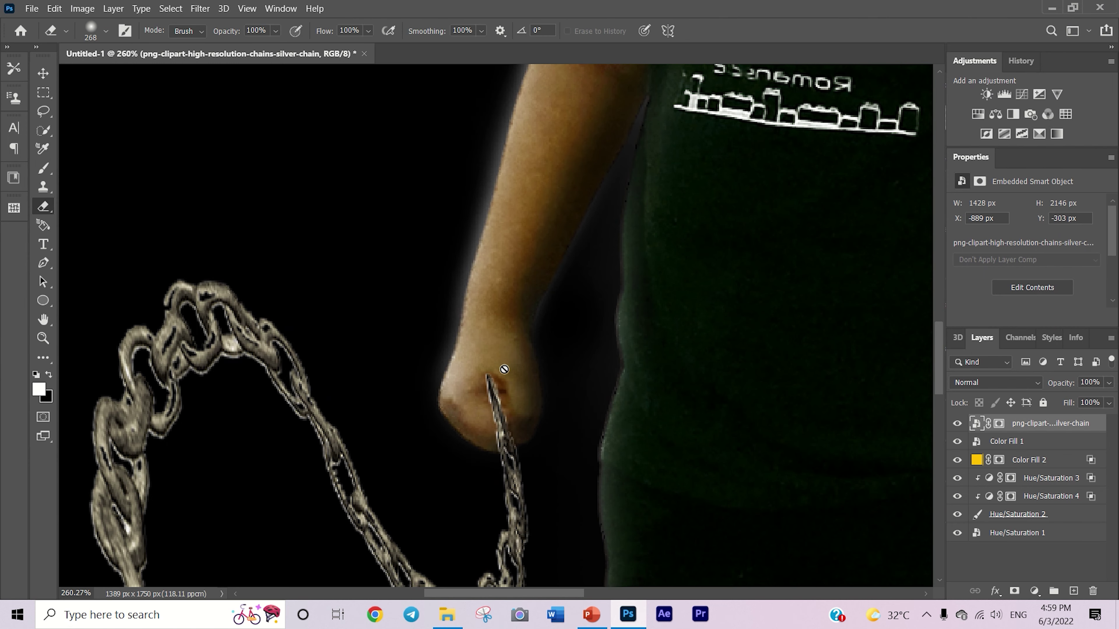
pyautogui.hotkey('ctrl', '0')
pyautogui.press('v')
pyautogui.click(995, 114)
pyautogui.moveTo(1026, 260); pyautogui.dragTo(996, 259)
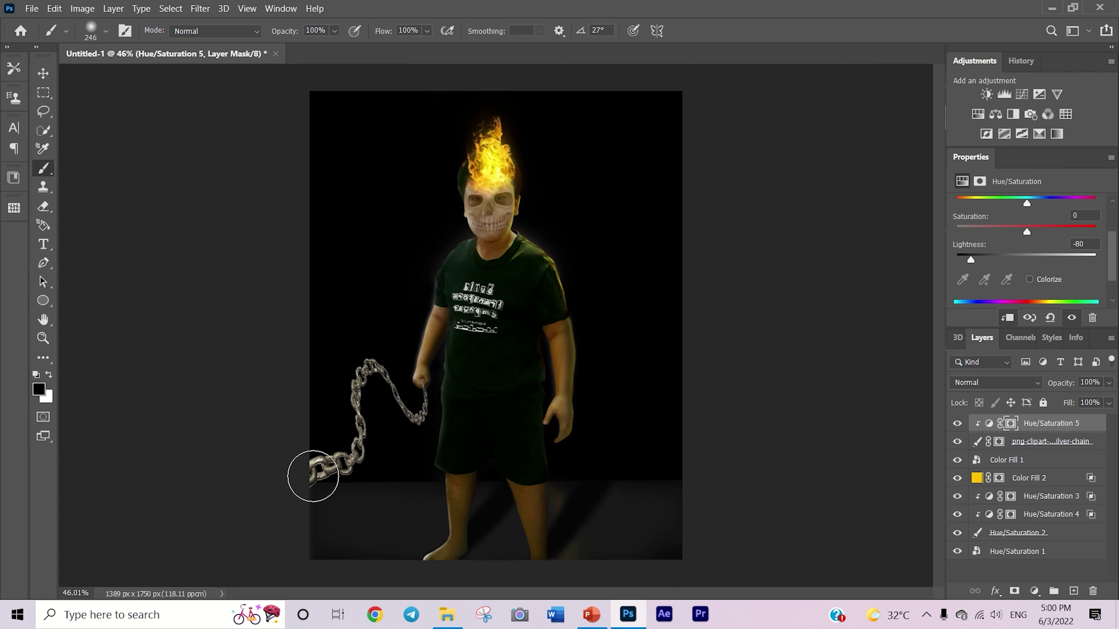
# - Touch up the Hue/Saturation 5 mask around the fist and chain with black and white
pyautogui.press('z')
pyautogui.moveTo(404, 388); pyautogui.dragTo(421, 396)
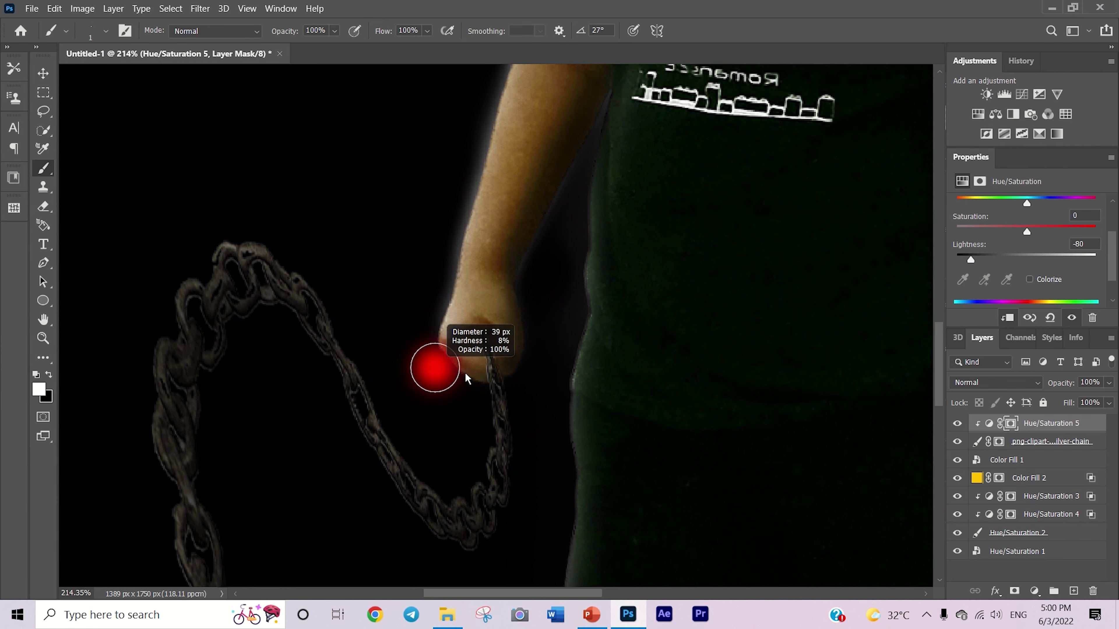
pyautogui.scroll(3, 467, 379)
pyautogui.press('x')
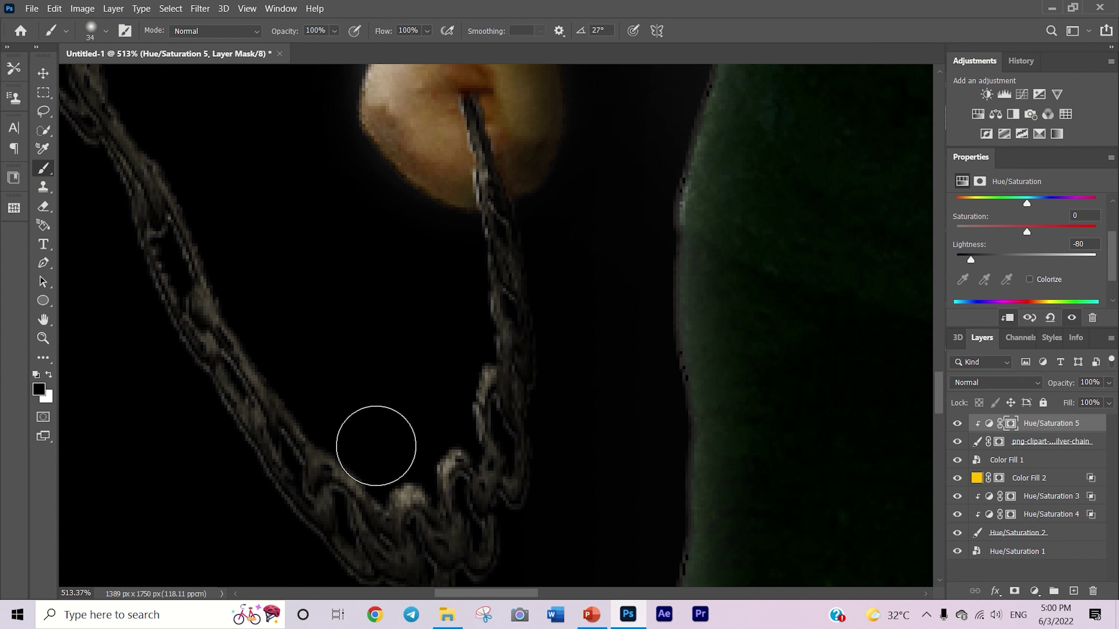
pyautogui.scroll(3, 300, 529)
pyautogui.hscroll(-10, 319, 220)
pyautogui.scroll(-3, 196, 319)
pyautogui.scroll(-3, 357, 300)
pyautogui.press('x')
pyautogui.press('z')
pyautogui.scroll(-2, 564, 316)
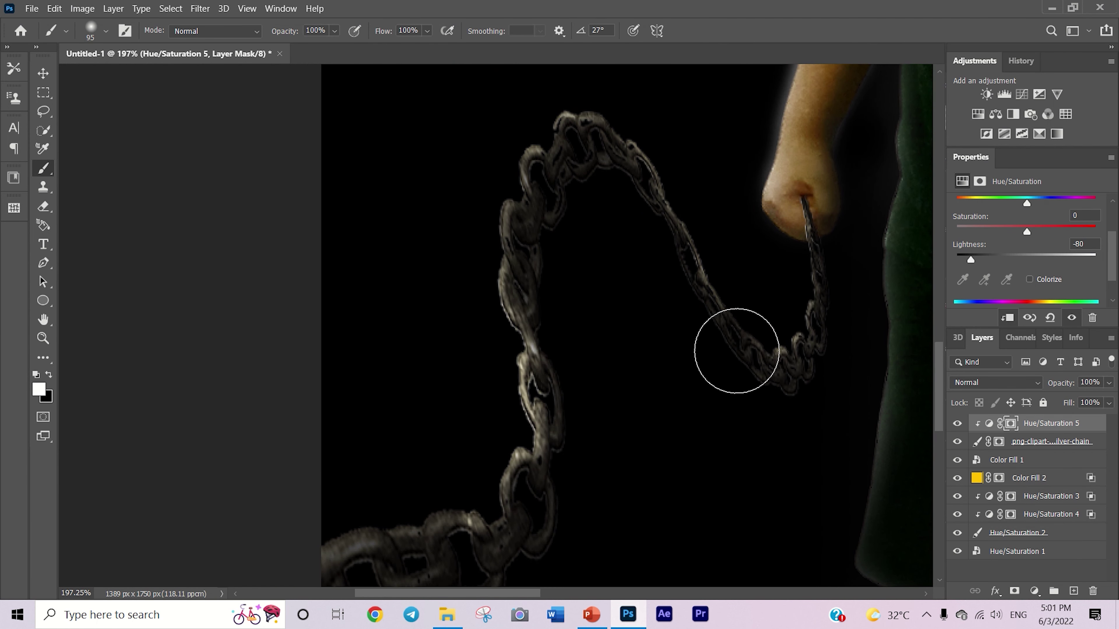
pyautogui.scroll(-2, 535, 503)
pyautogui.scroll(-3, 467, 352)
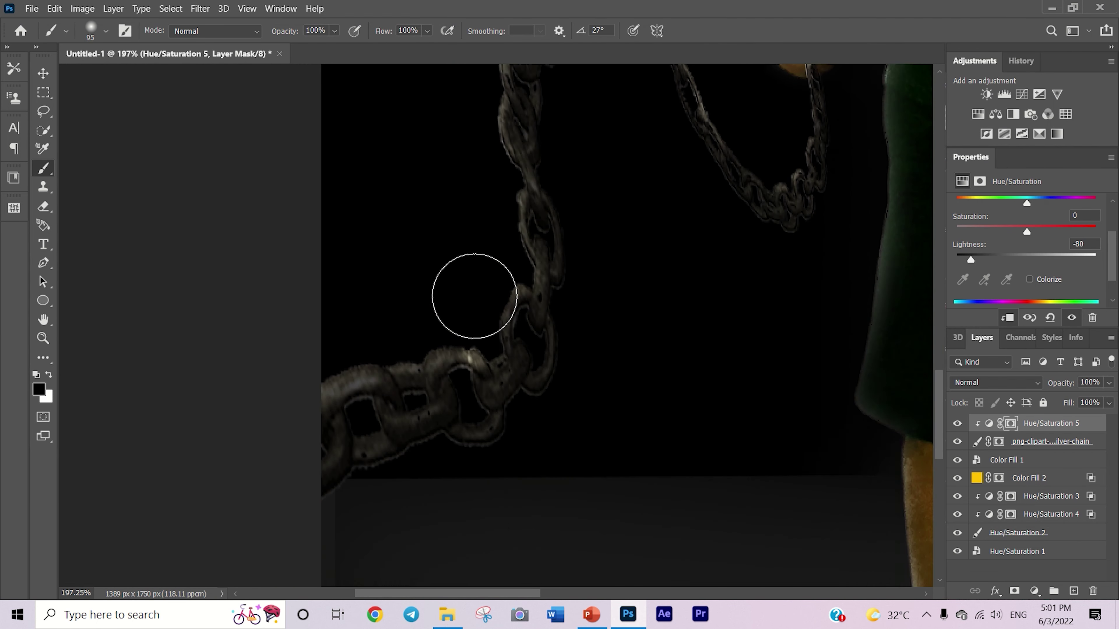
pyautogui.press('z')
pyautogui.scroll(-4, 588, 345)
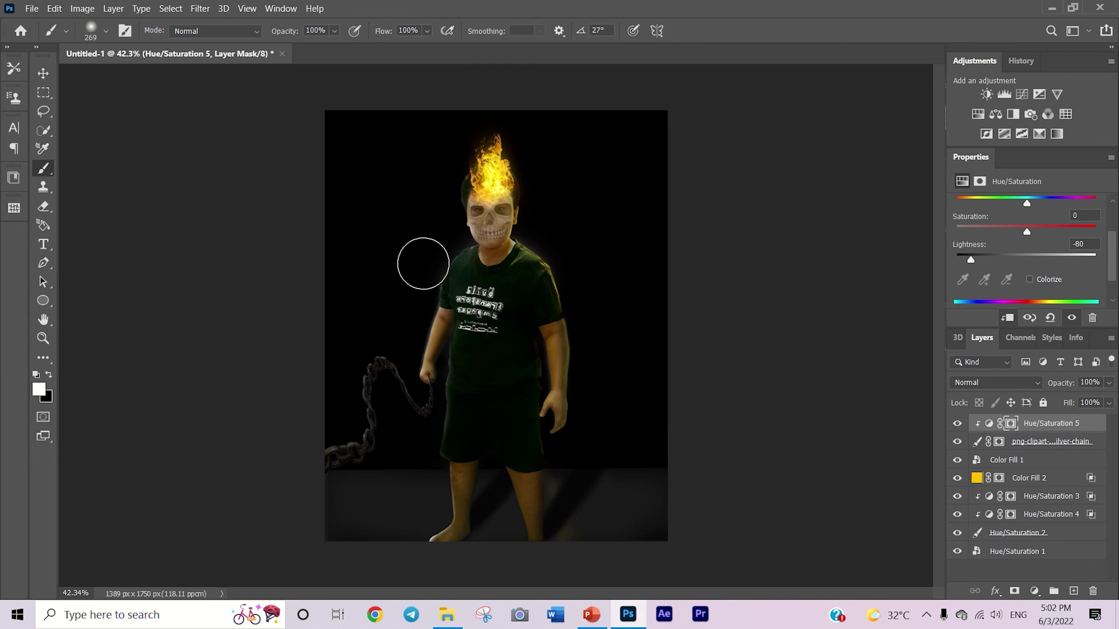
# - Stamp all visible layers into a new merged layer on top
pyautogui.press('v')
pyautogui.rightClick(999, 528)
pyautogui.press('Escape')
pyautogui.hotkey('ctrl', 'shift', 'alt', 'e')
# - Raise the merged layer's exposure to +0.30 in Camera Raw Filter's Basic panel
pyautogui.hotkey('ctrl', 'shift', 'a')
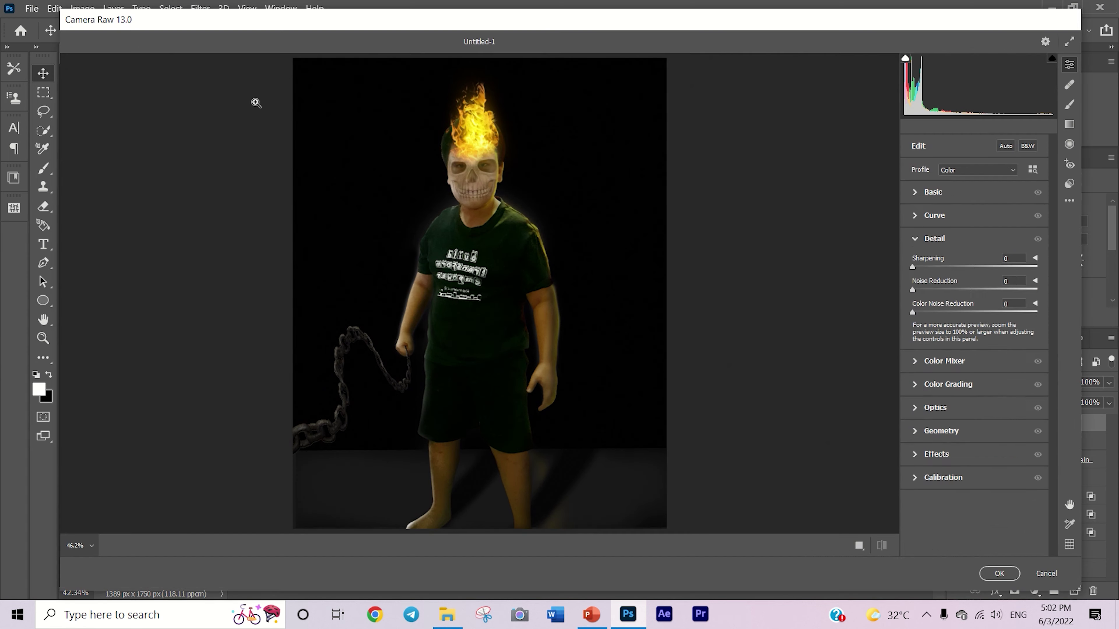
pyautogui.click(933, 192)
pyautogui.scroll(-2, 969, 328)
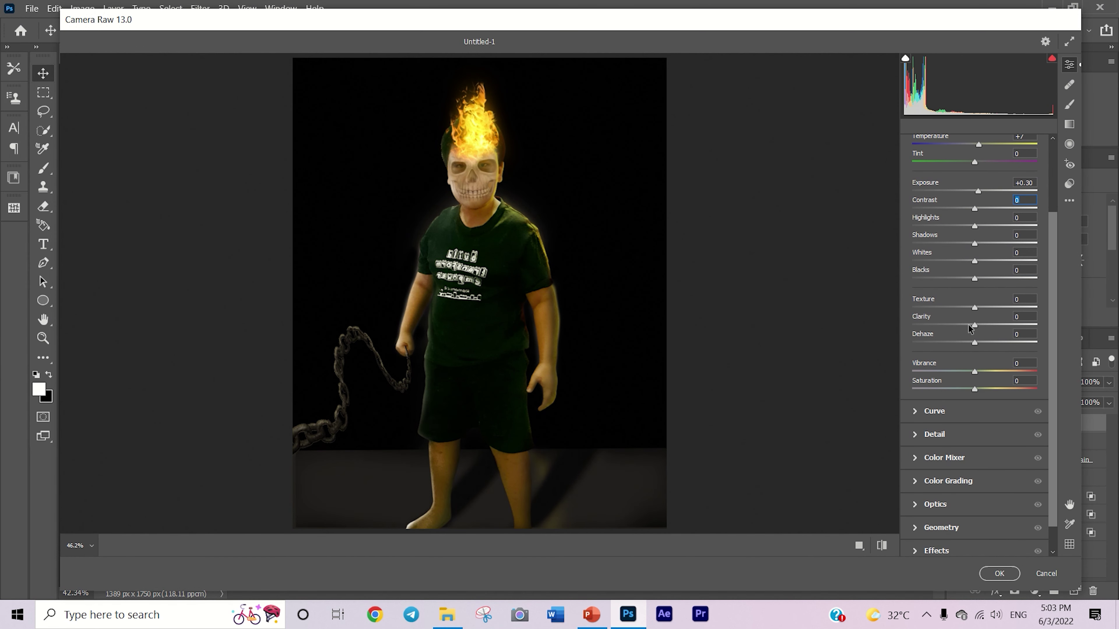
pyautogui.scroll(-1, 968, 329)
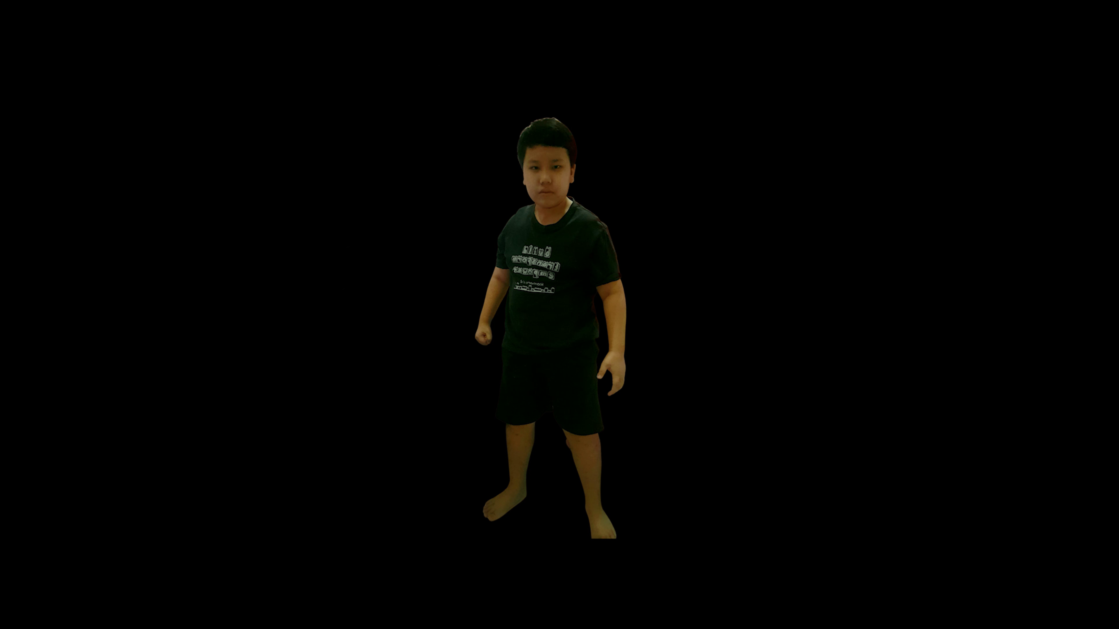